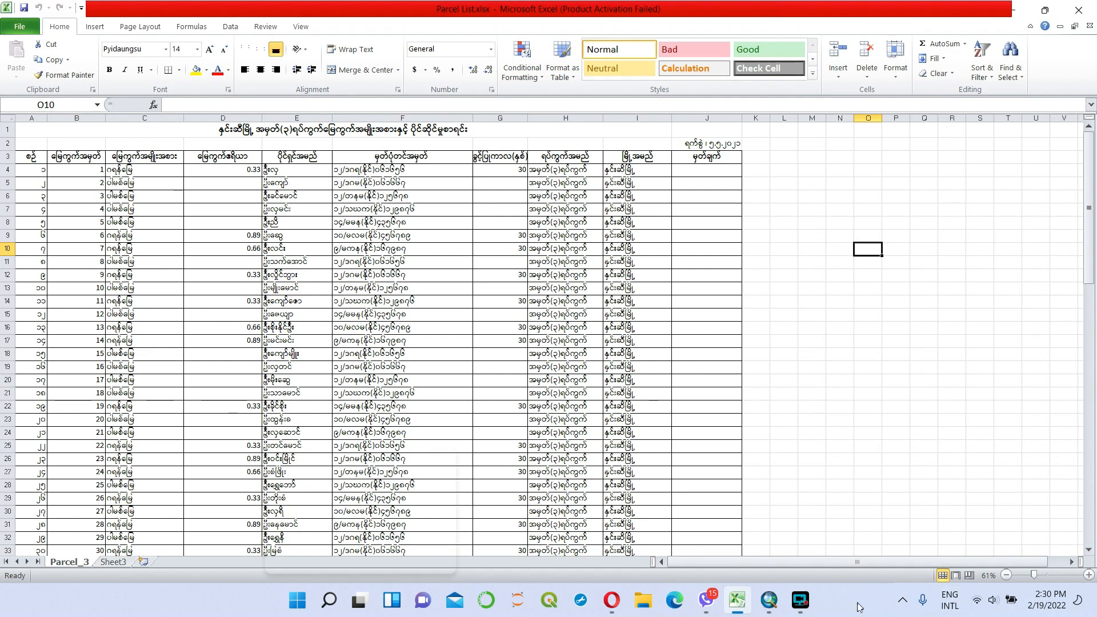
Switch to ArcMap and add Parcel.shp from the D:\Trainning\ArcMapTraining\Table\Shapefiles folder to the map
{"action": "left_click", "coordinate": [769, 600]}
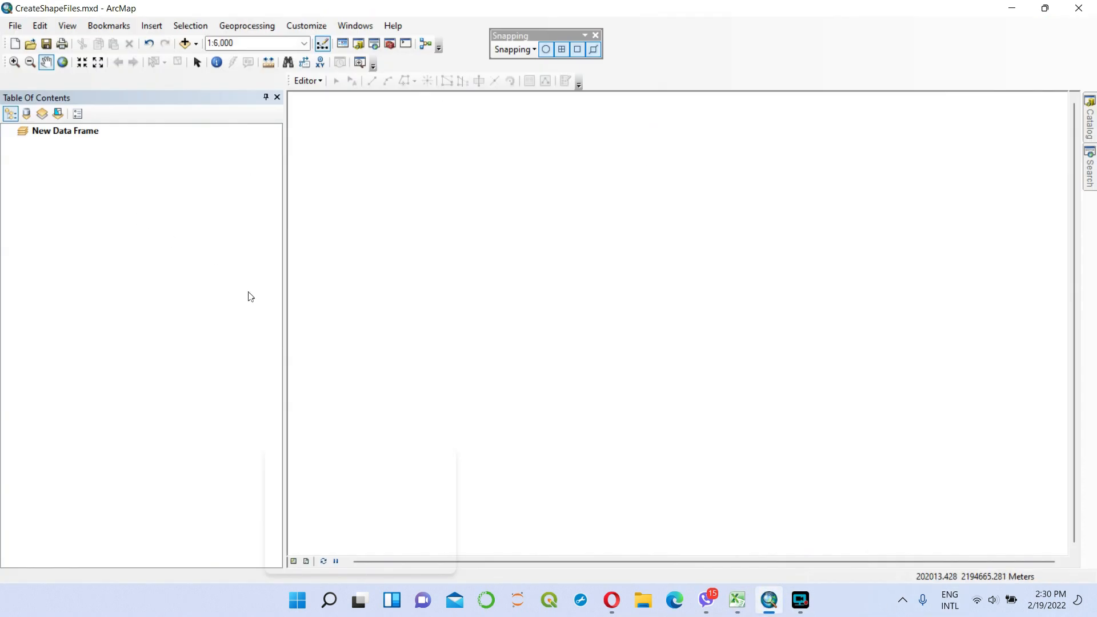
{"action": "left_click_drag", "start_coordinate": [285, 296], "coordinate": [177, 282]}
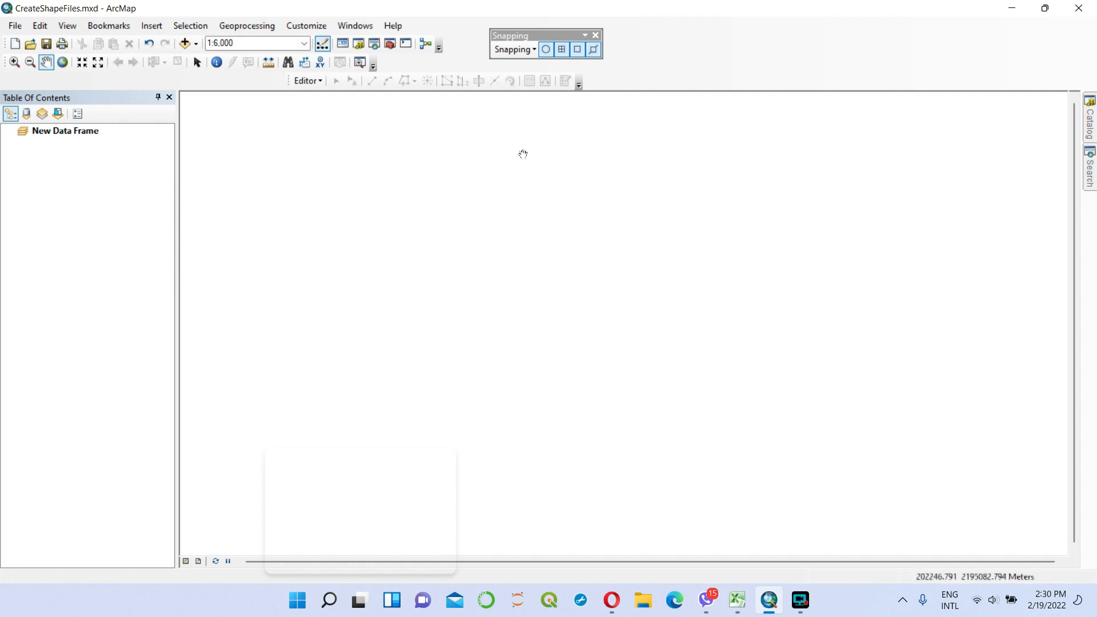
{"action": "left_click", "coordinate": [1092, 123]}
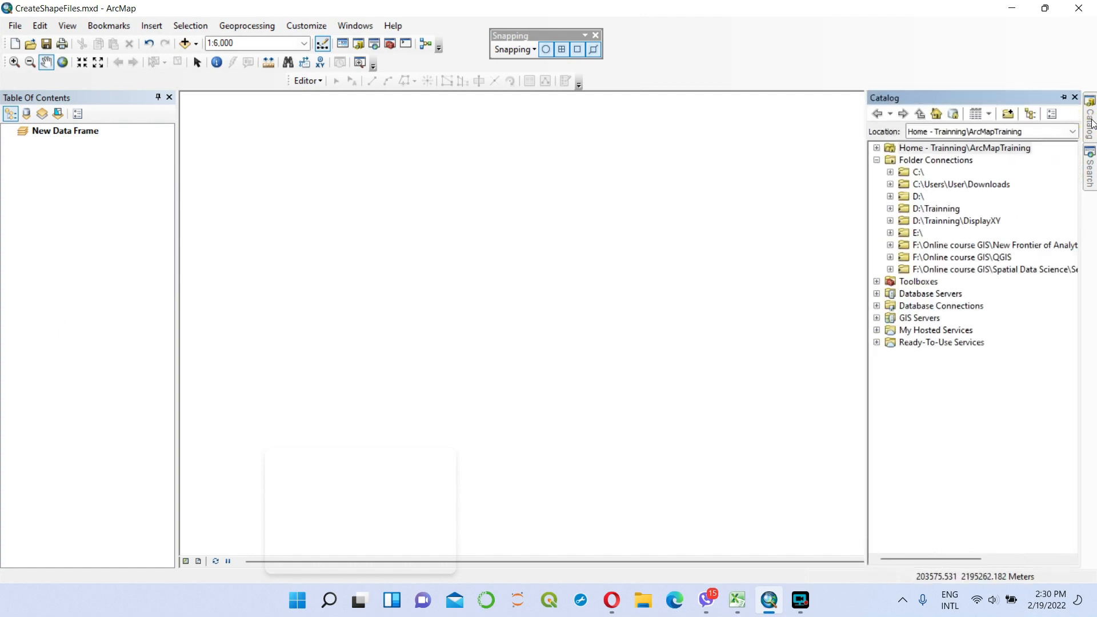
{"action": "left_click", "coordinate": [890, 210]}
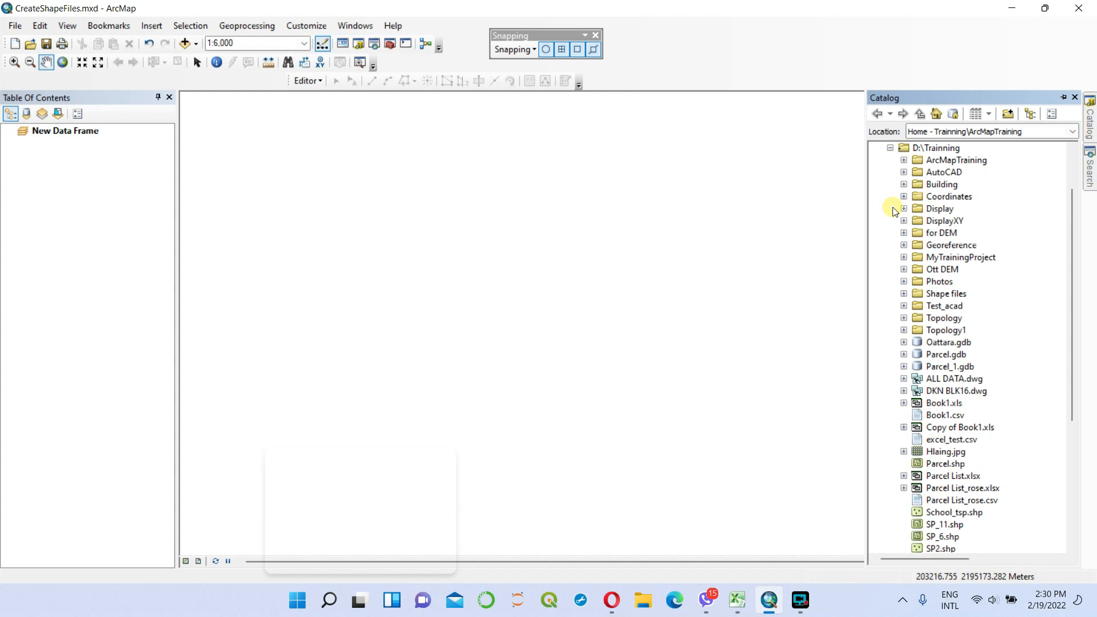
{"action": "left_click", "coordinate": [903, 161]}
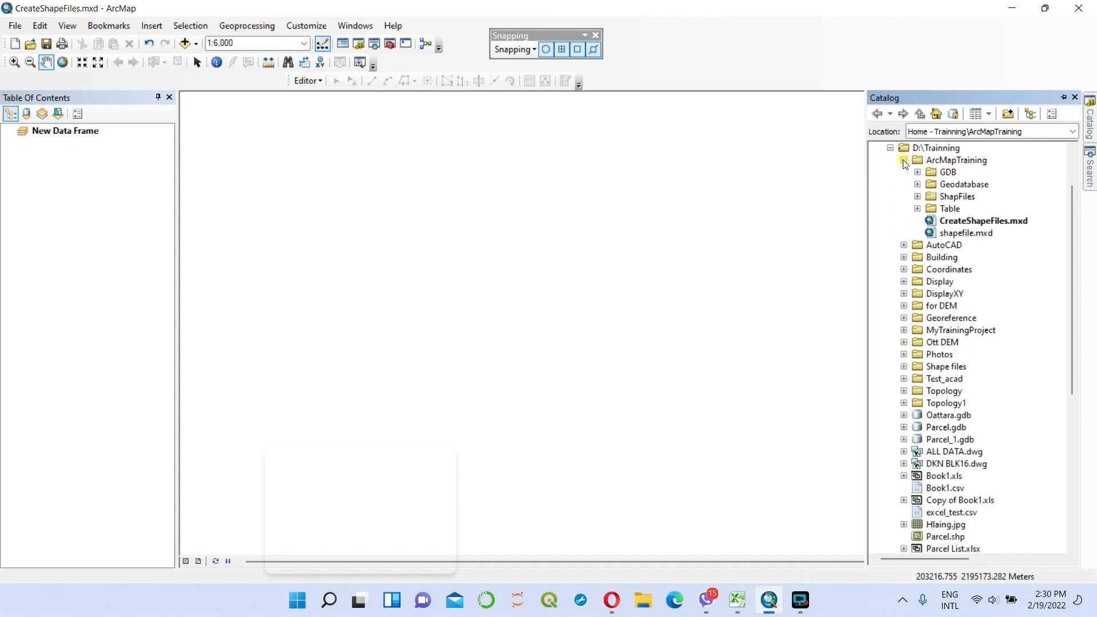
{"action": "left_click", "coordinate": [917, 209]}
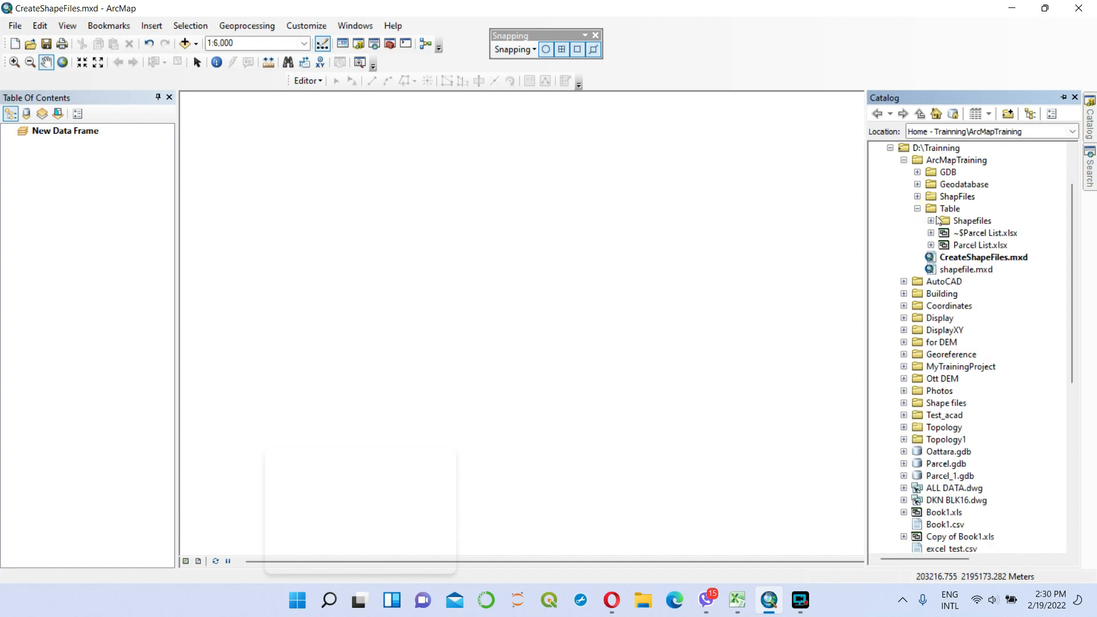
{"action": "left_click", "coordinate": [931, 222]}
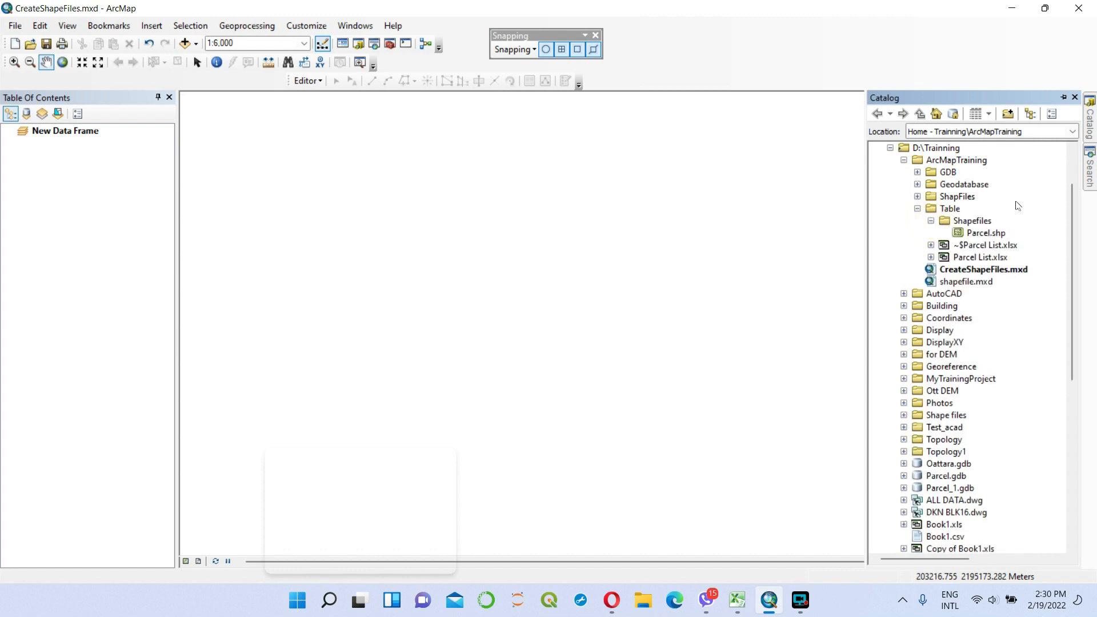
{"action": "left_click_drag", "start_coordinate": [986, 236], "coordinate": [563, 228]}
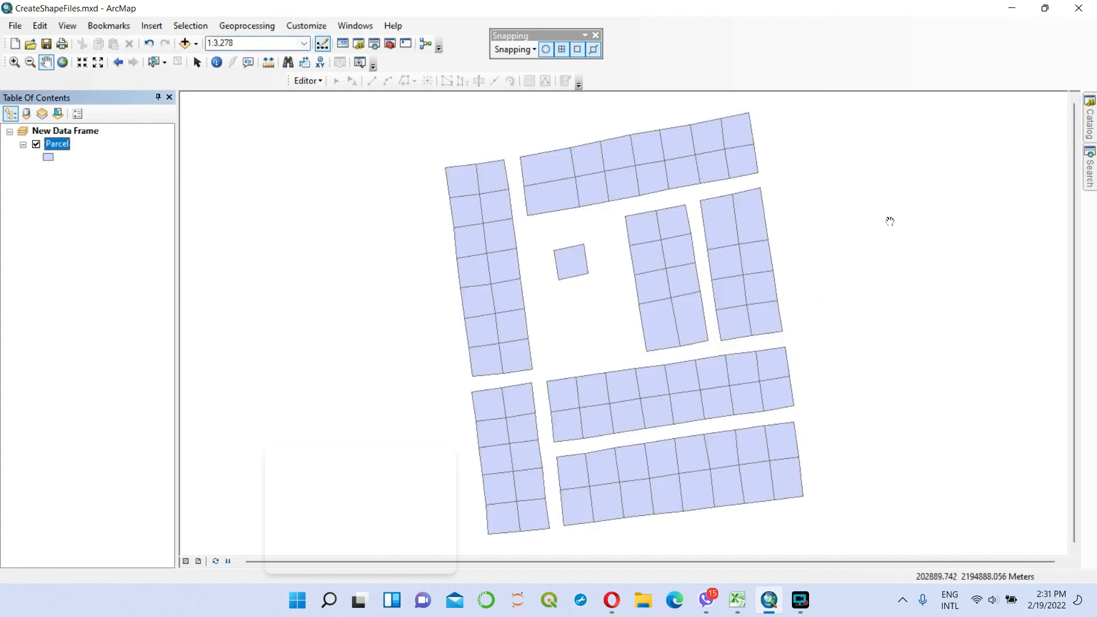
Examine the Parcel layer's attribute table down to its last record, including the Plot_No field, and close it
{"action": "right_click", "coordinate": [66, 147]}
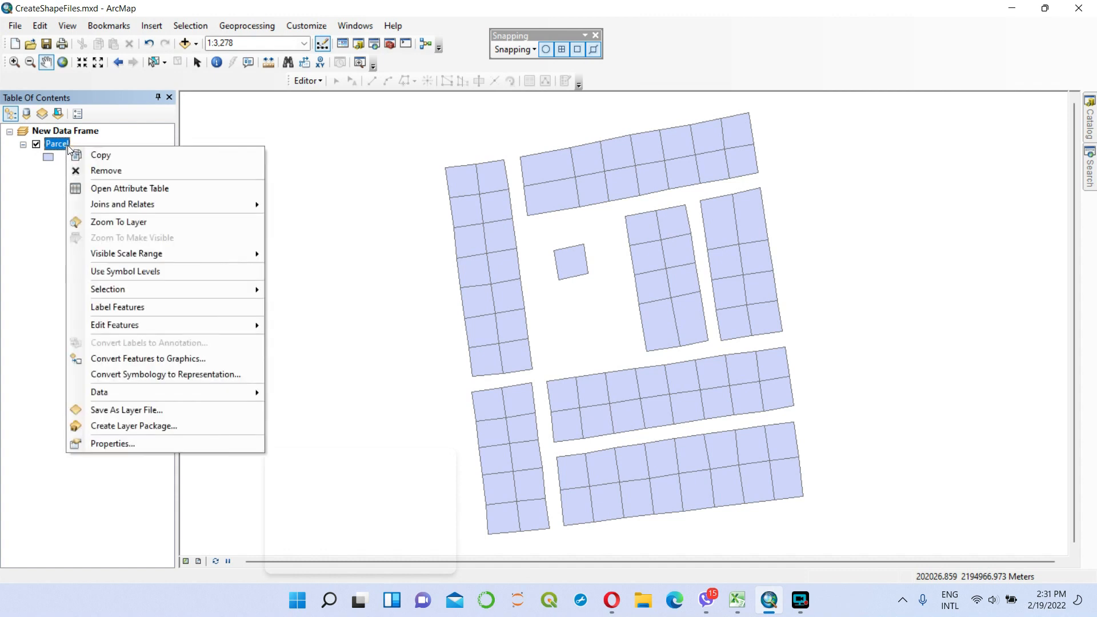
{"action": "left_click", "coordinate": [142, 189]}
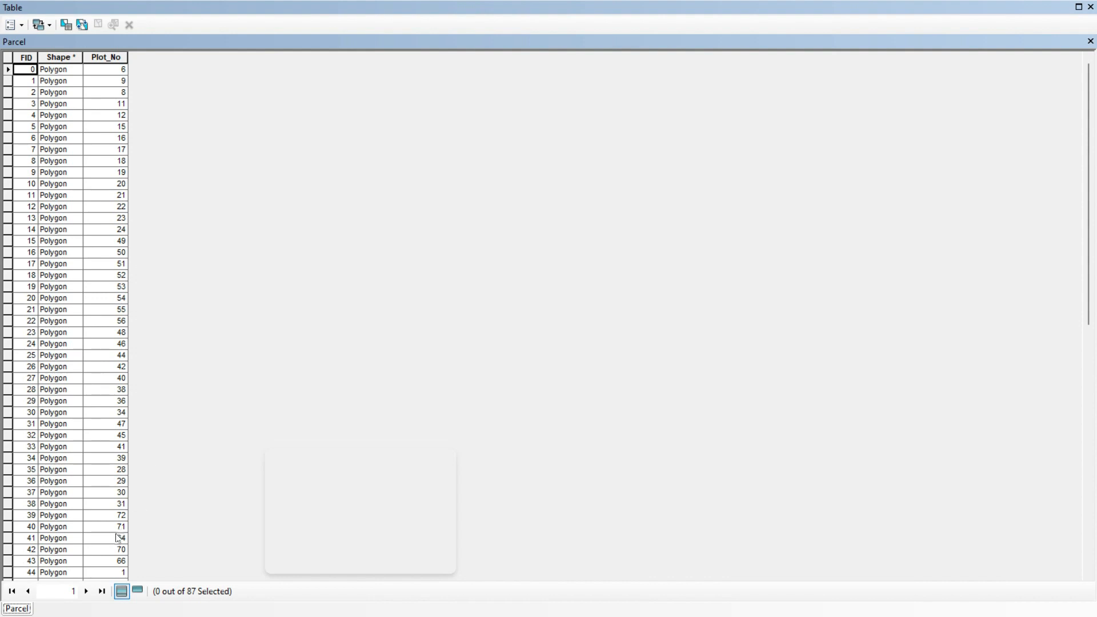
{"action": "scroll", "coordinate": [126, 535], "scroll_direction": "down", "scroll_amount": 12}
{"action": "scroll", "coordinate": [128, 537], "scroll_direction": "down", "scroll_amount": 2}
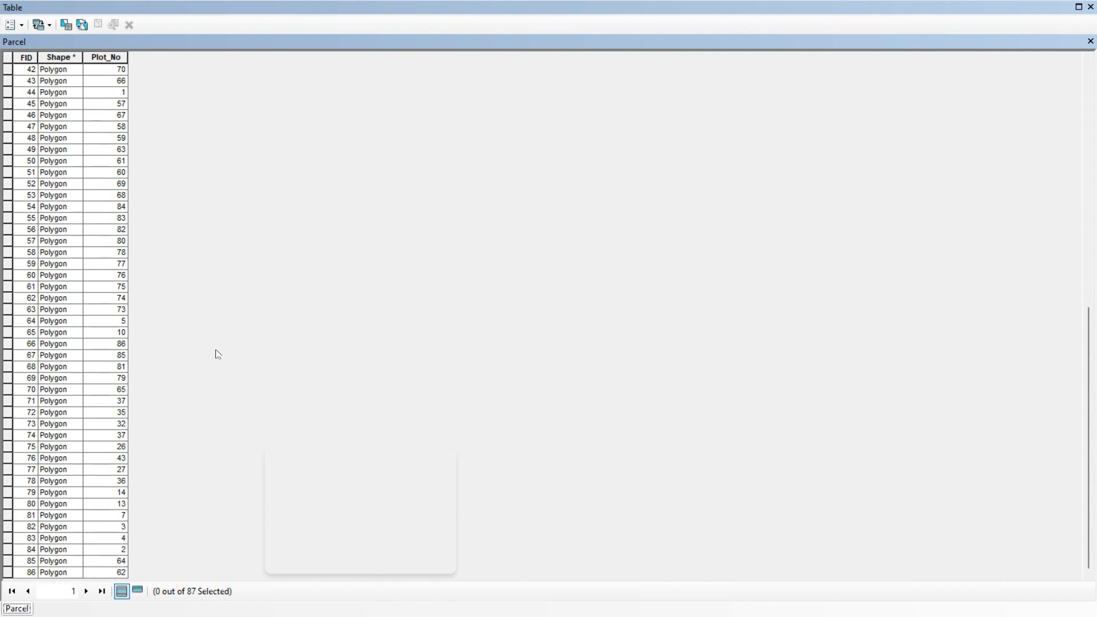
{"action": "left_click", "coordinate": [1090, 7]}
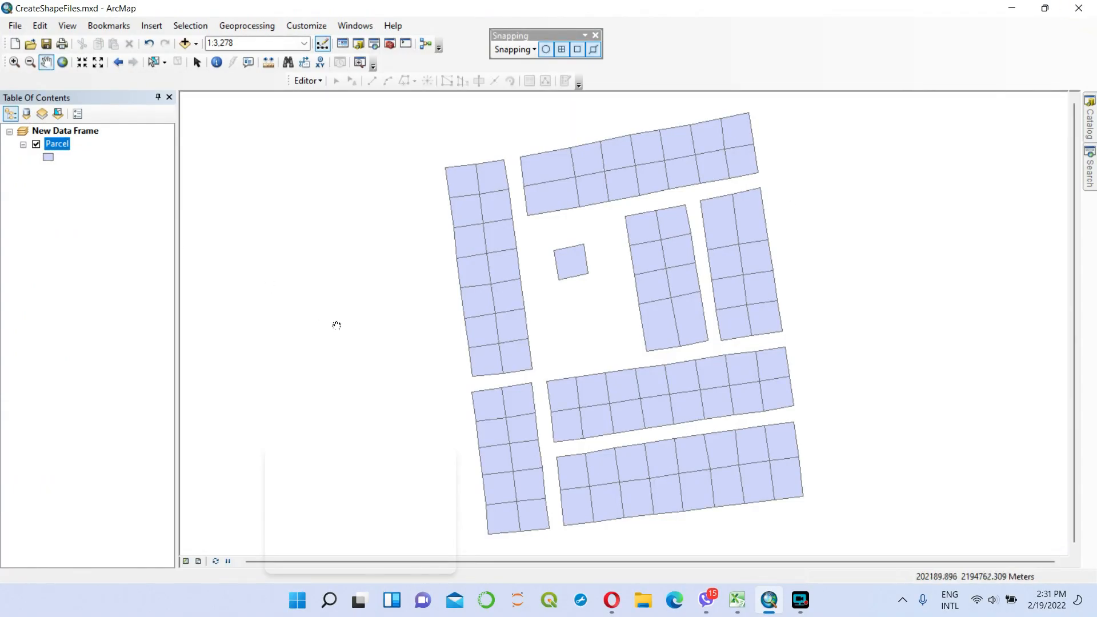
Switch to Excel and copy the entire Parcel_3 sheet, pasting it with its formatting into Sheet3
{"action": "left_click", "coordinate": [736, 601]}
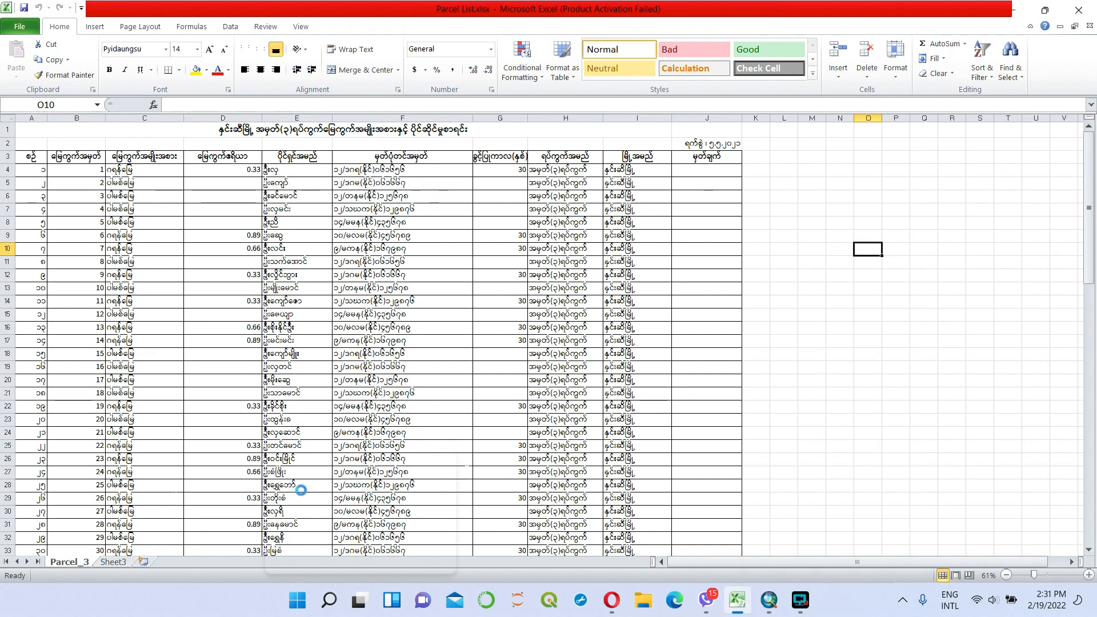
{"action": "left_click", "coordinate": [6, 120]}
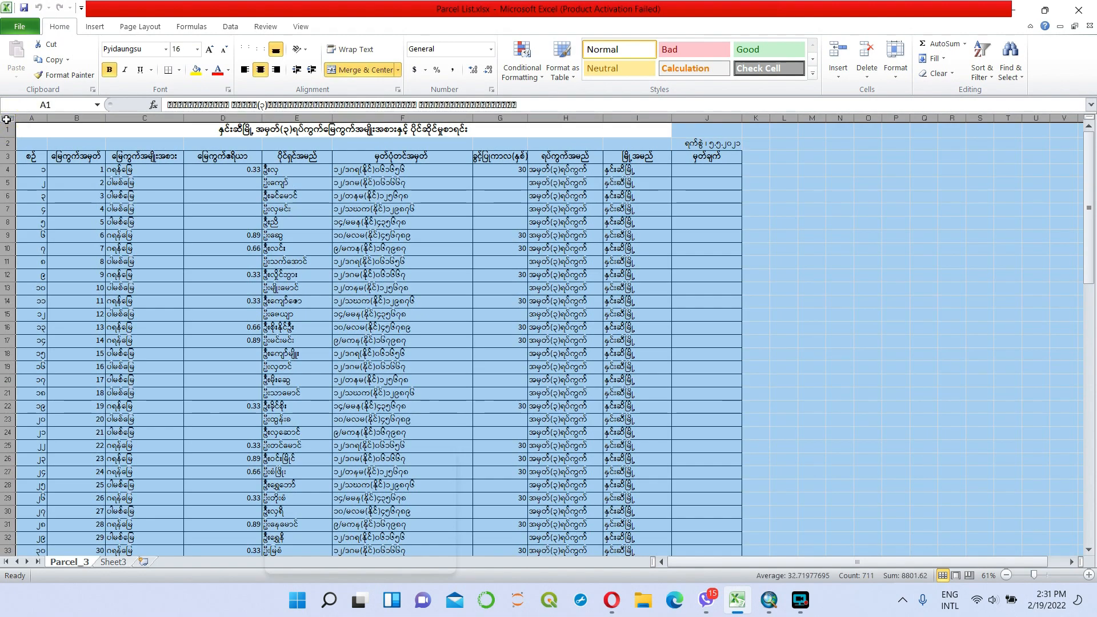
{"action": "key", "text": "ctrl+c"}
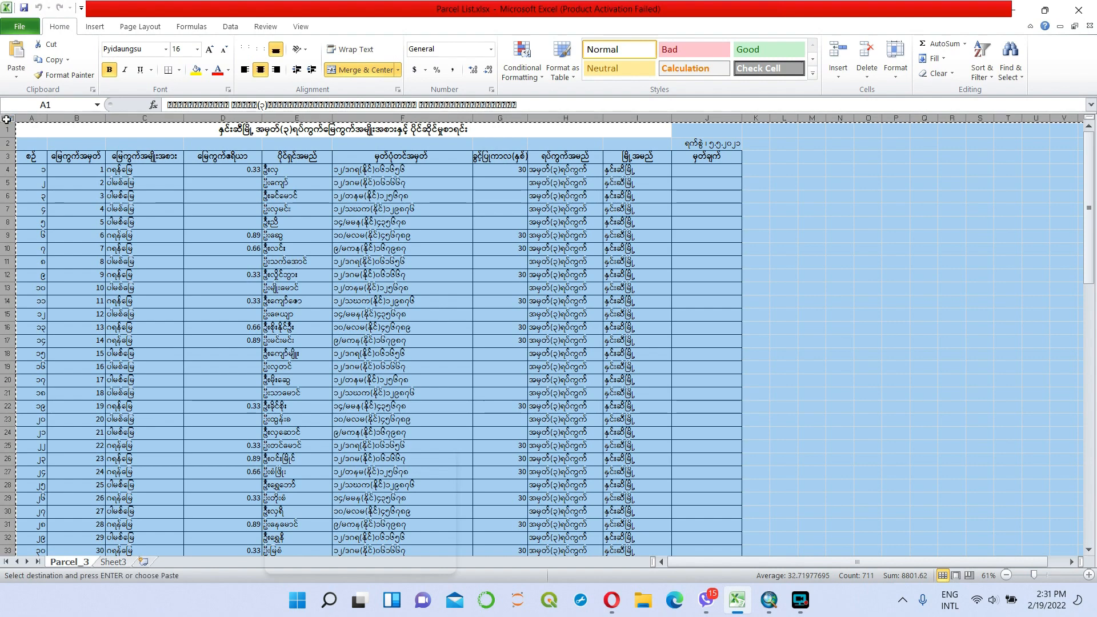
{"action": "left_click", "coordinate": [112, 562]}
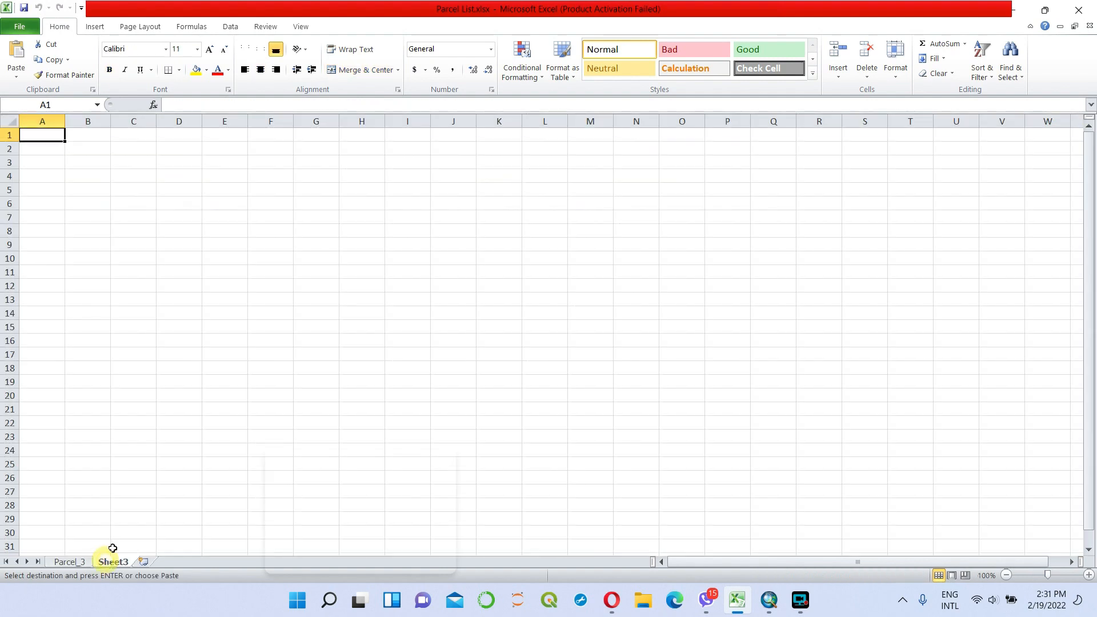
{"action": "left_click", "coordinate": [8, 121]}
{"action": "right_click", "coordinate": [9, 124]}
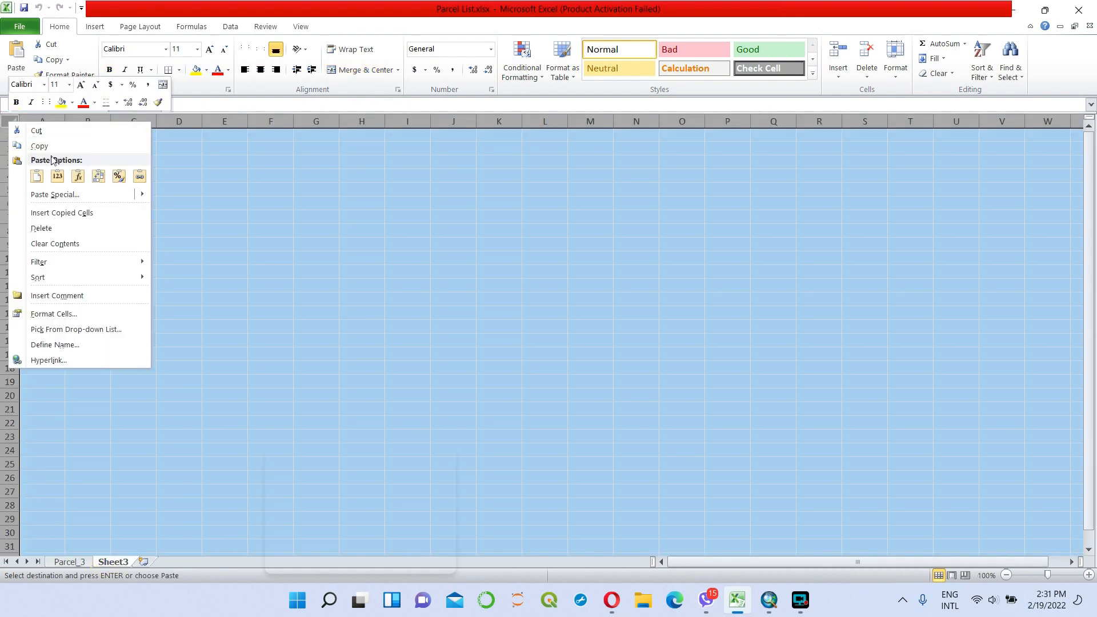
{"action": "left_click", "coordinate": [38, 176]}
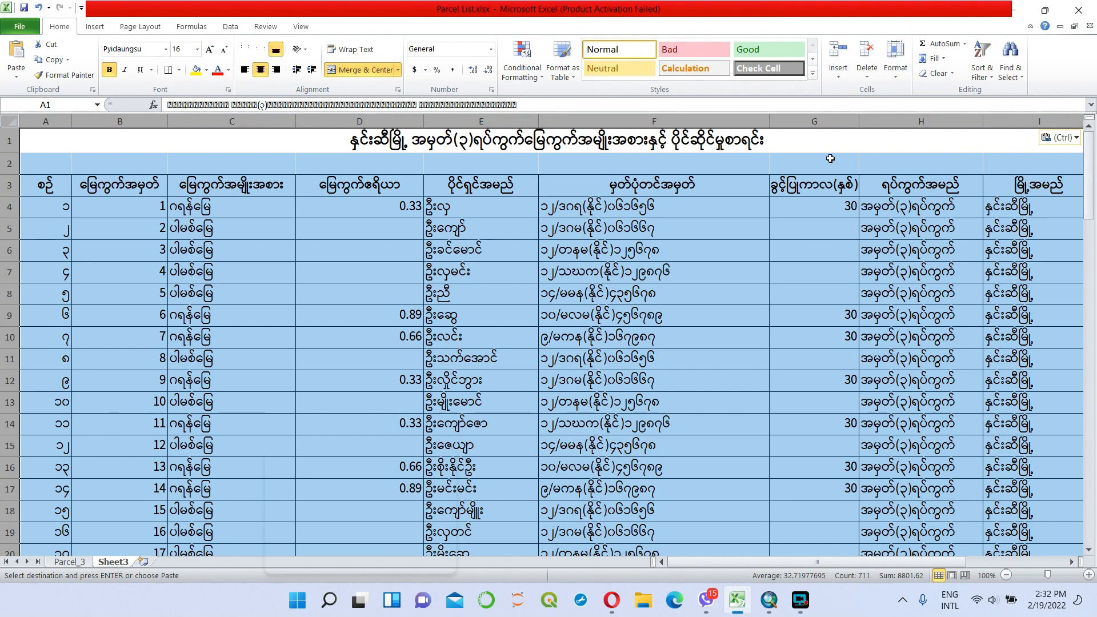
Delete the title row and the date row above the column headers in Sheet3
{"action": "left_click", "coordinate": [849, 142]}
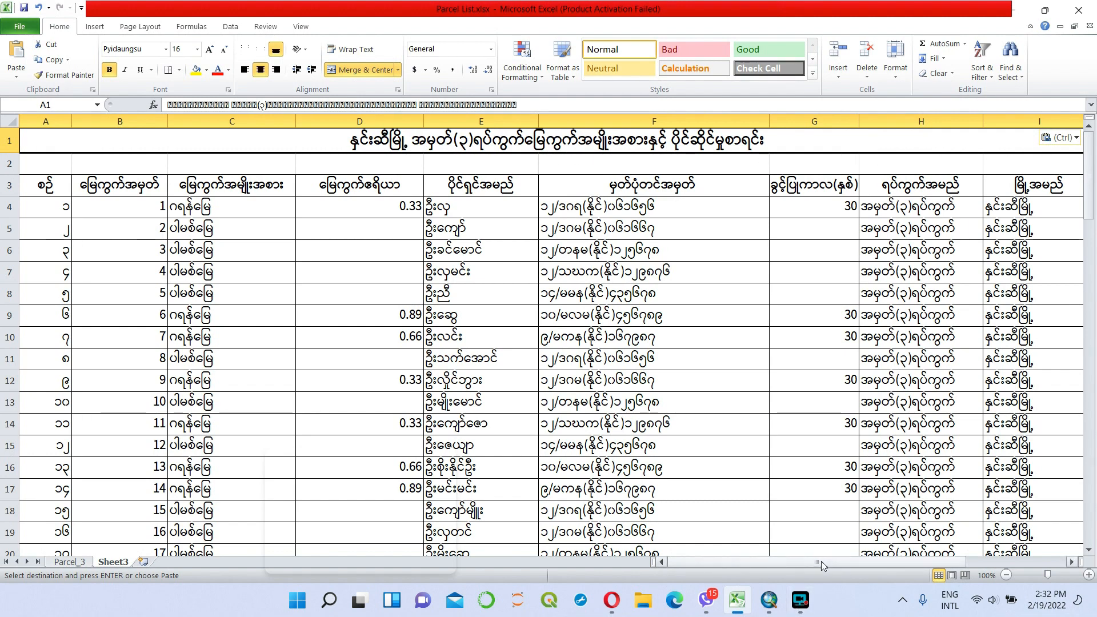
{"action": "left_click_drag", "start_coordinate": [841, 561], "coordinate": [942, 560]}
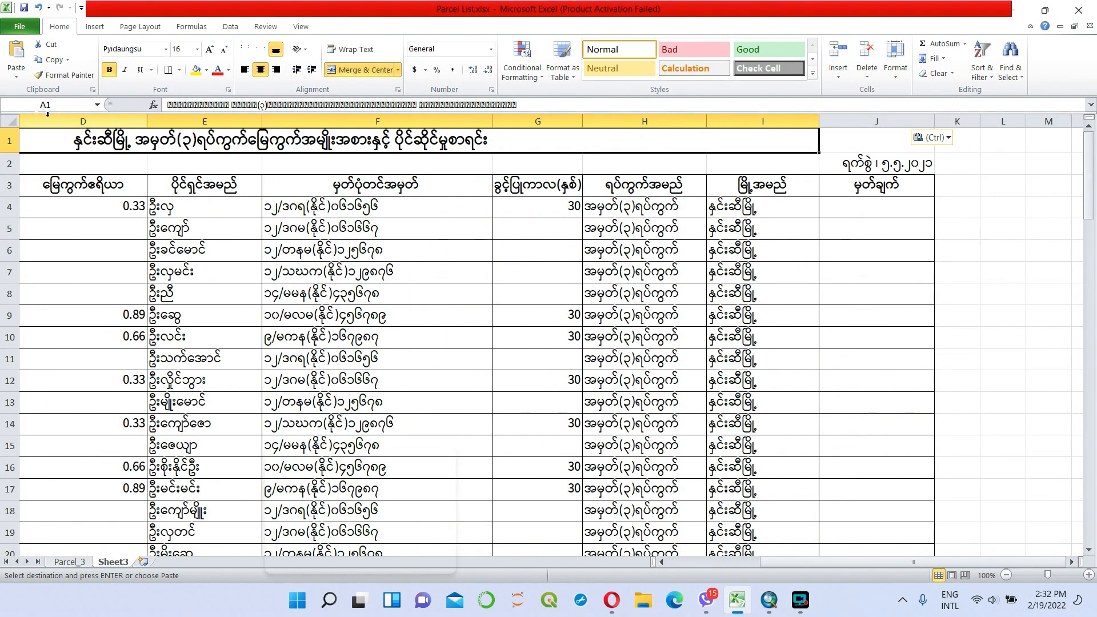
{"action": "left_click", "coordinate": [8, 141]}
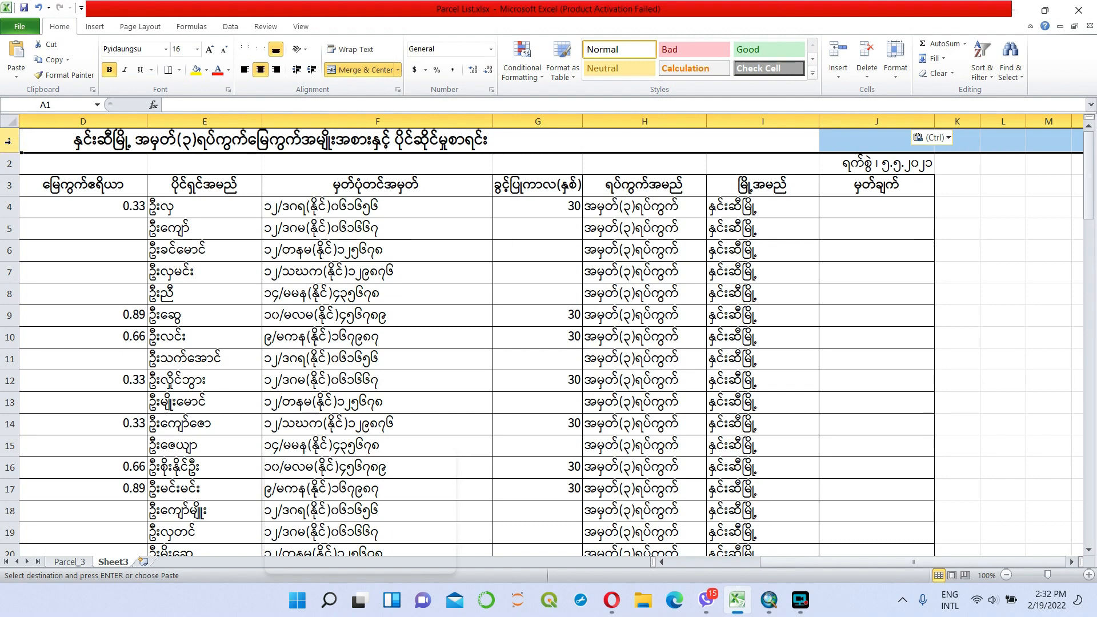
{"action": "right_click", "coordinate": [8, 141]}
{"action": "left_click", "coordinate": [67, 251]}
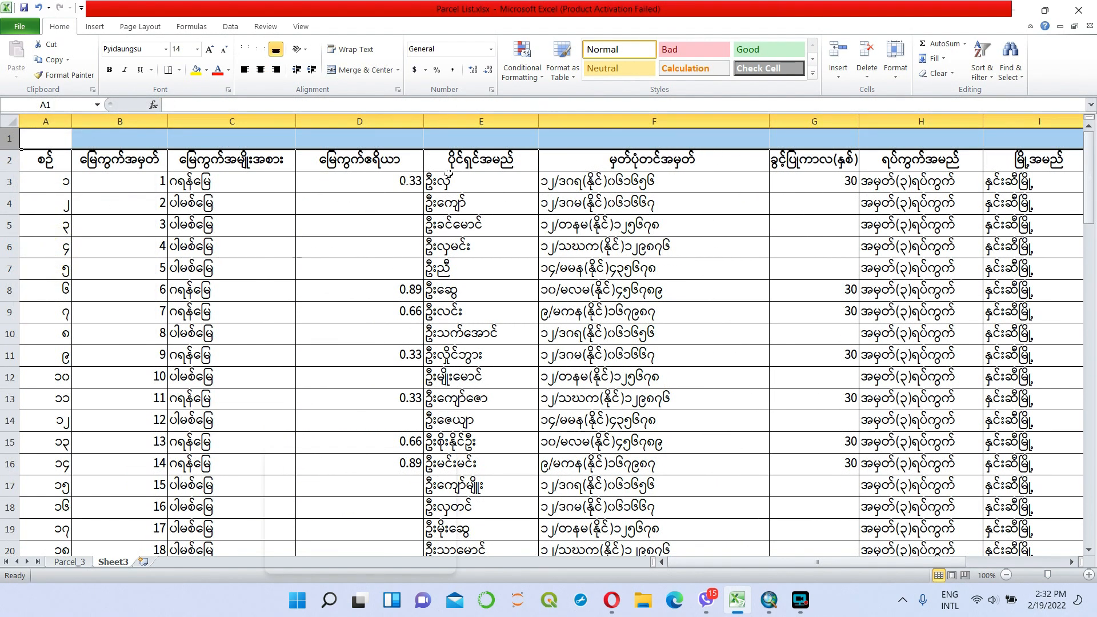
{"action": "left_click_drag", "start_coordinate": [783, 562], "coordinate": [913, 550]}
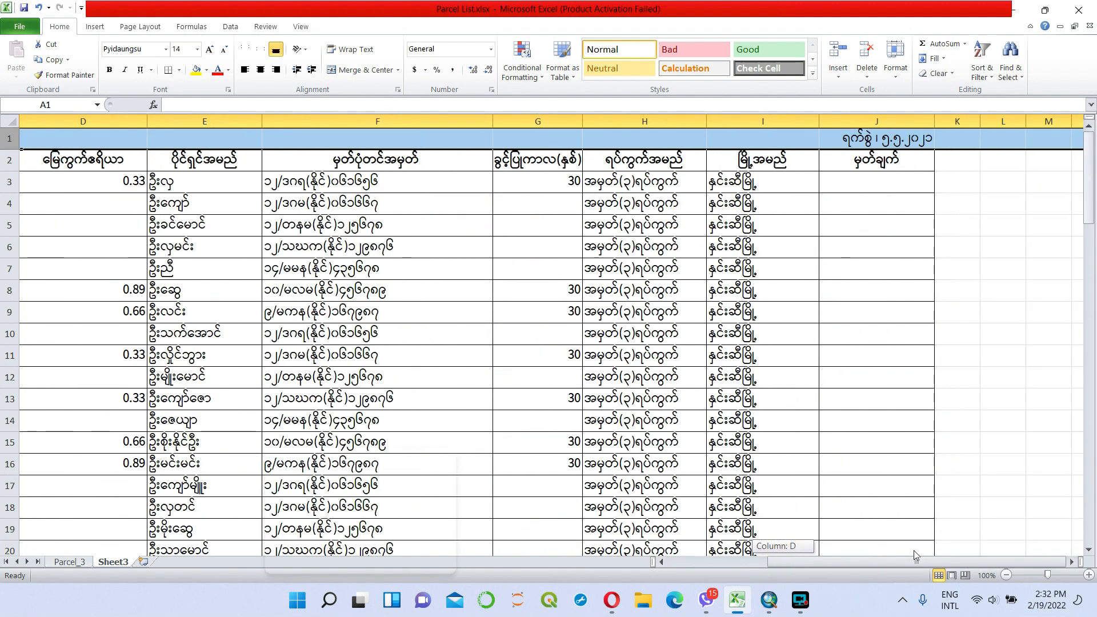
{"action": "right_click", "coordinate": [8, 139]}
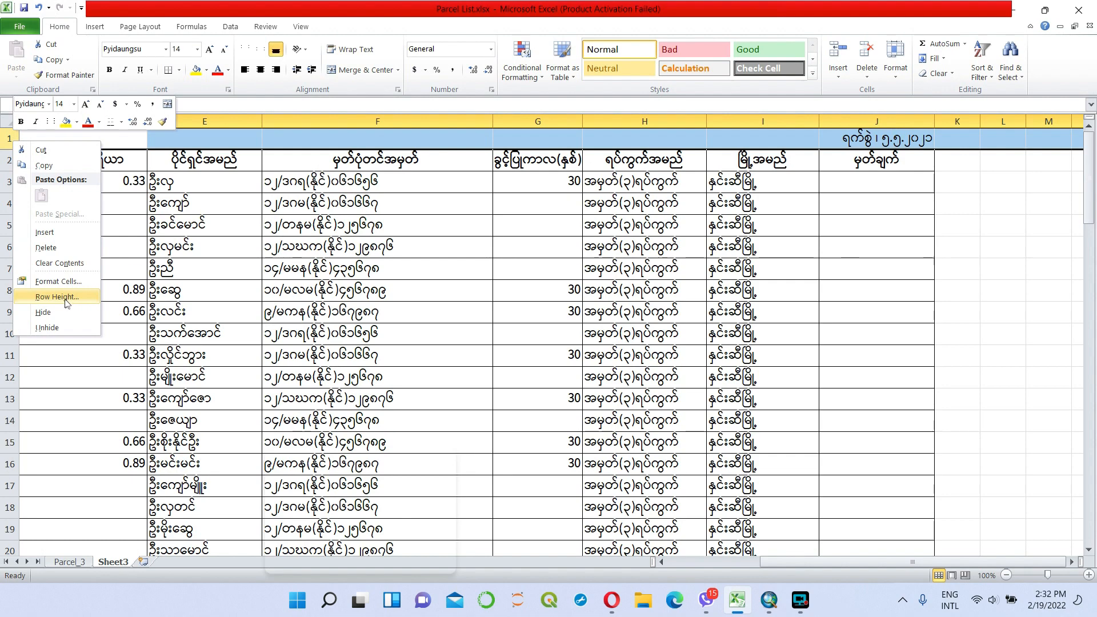
{"action": "left_click", "coordinate": [50, 247]}
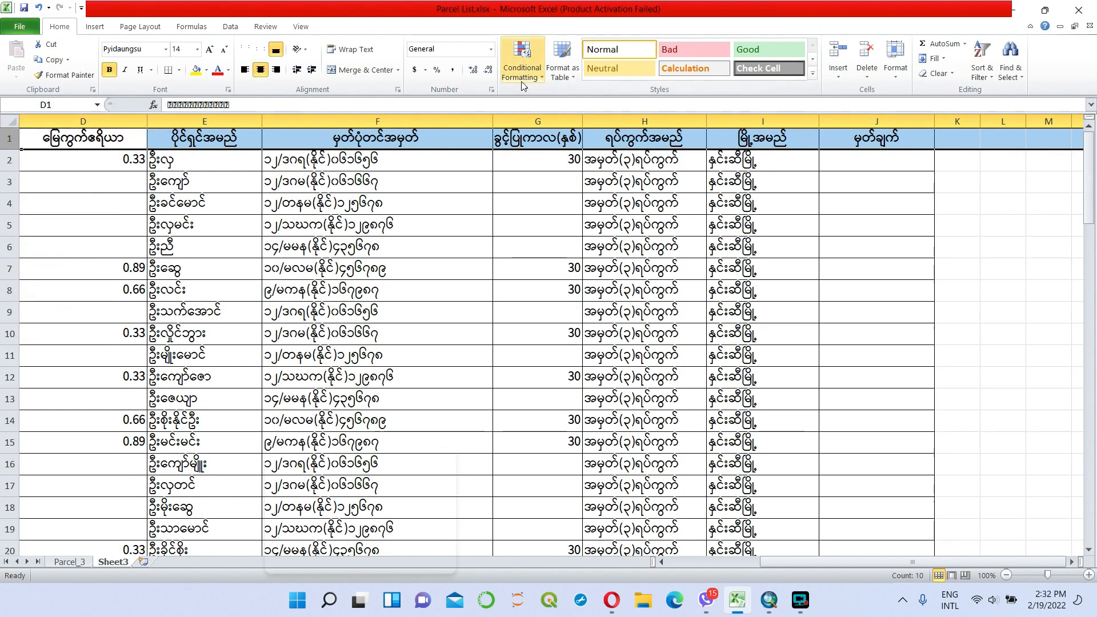
Delete the serial number column A so the table starts with the plot number column
{"action": "left_click_drag", "start_coordinate": [940, 563], "coordinate": [742, 565]}
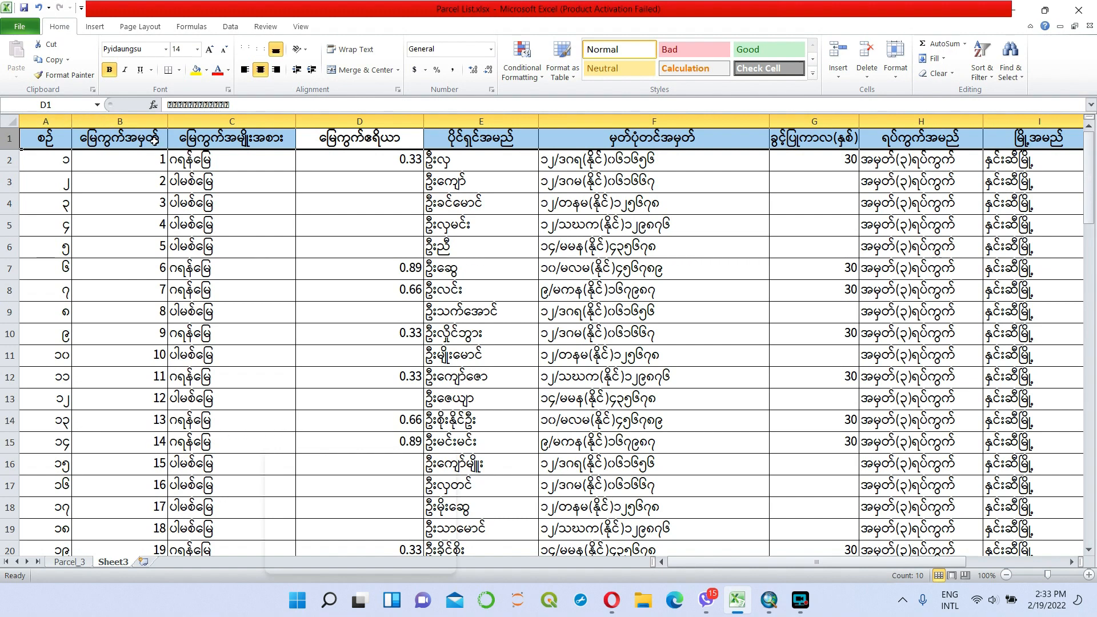
{"action": "left_click", "coordinate": [46, 121]}
{"action": "right_click", "coordinate": [46, 122]}
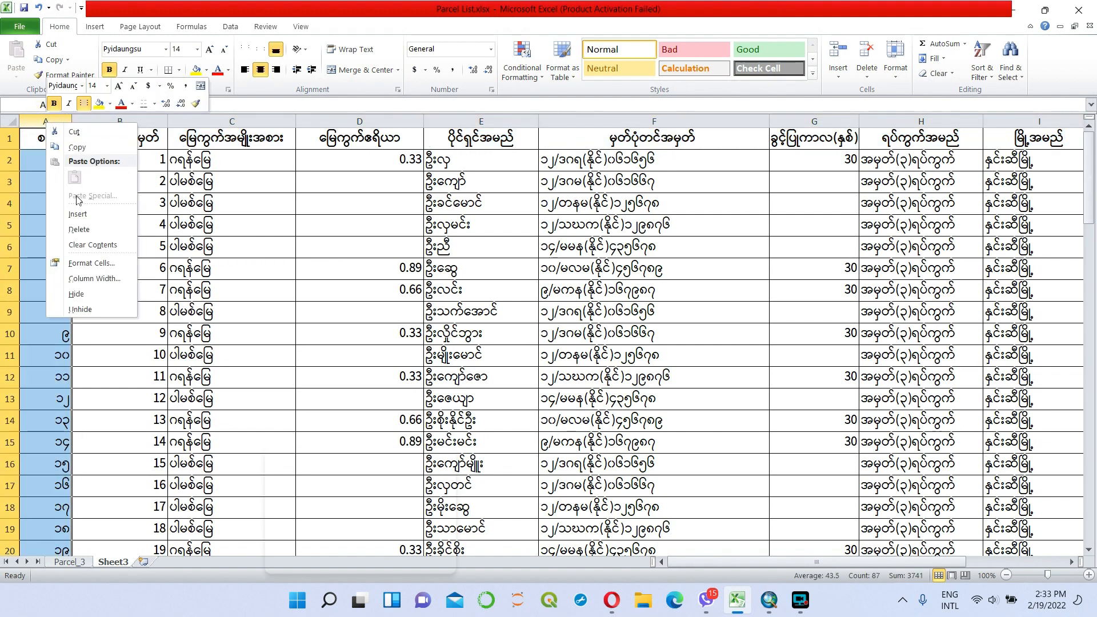
{"action": "left_click", "coordinate": [79, 229]}
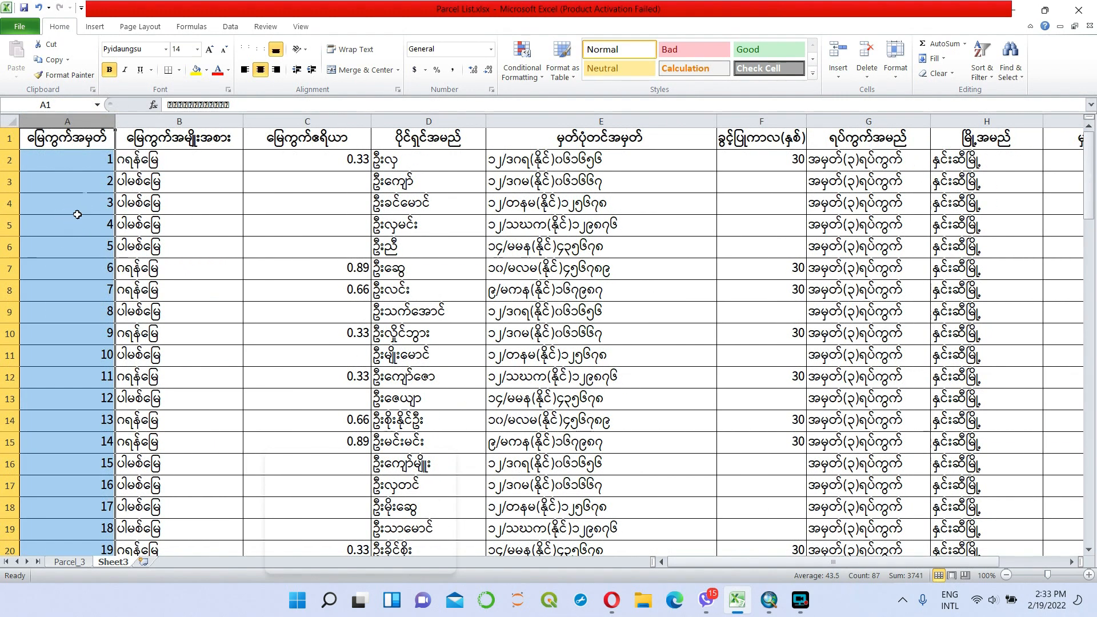
Replace the plot number column's header in cell A1 with Plot_No
{"action": "double_click", "coordinate": [76, 141]}
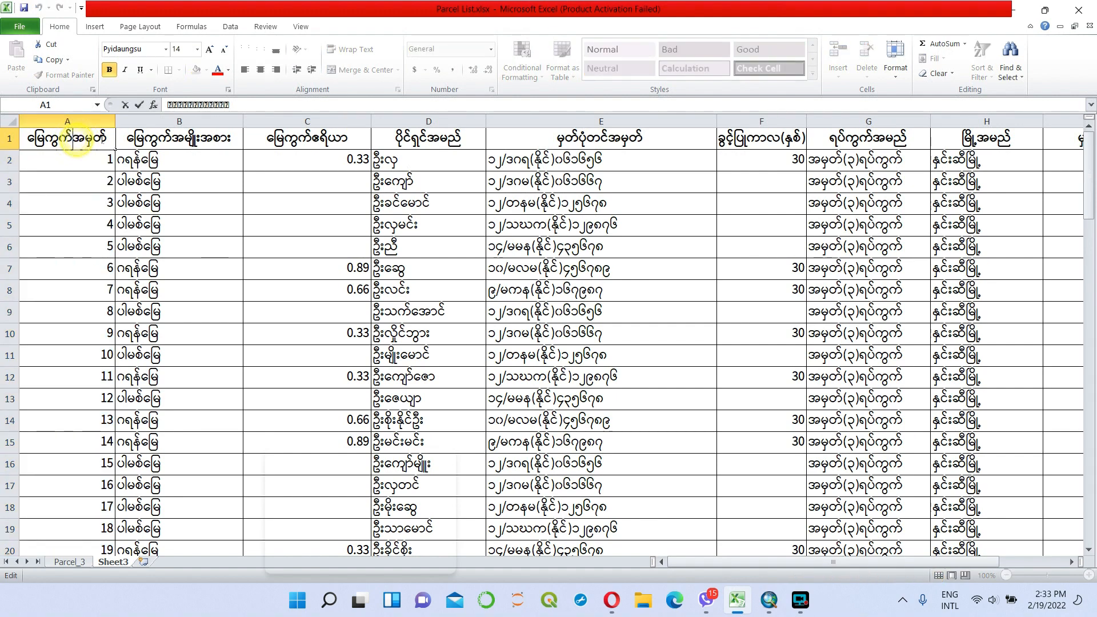
{"action": "left_click_drag", "start_coordinate": [107, 138], "coordinate": [2, 129]}
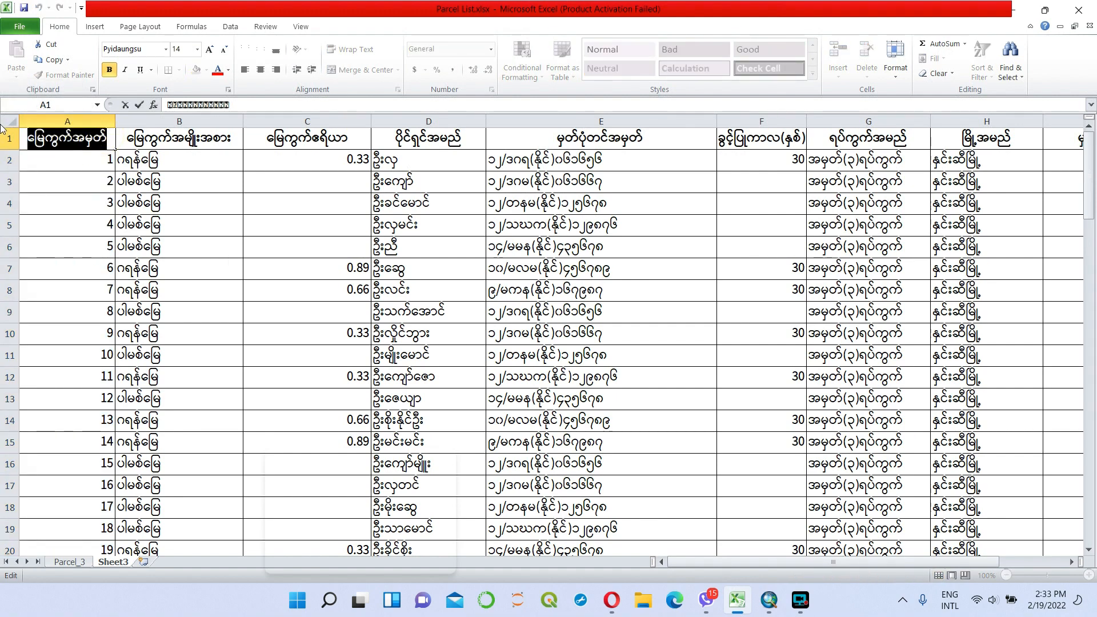
{"action": "type", "text": "Plot"}
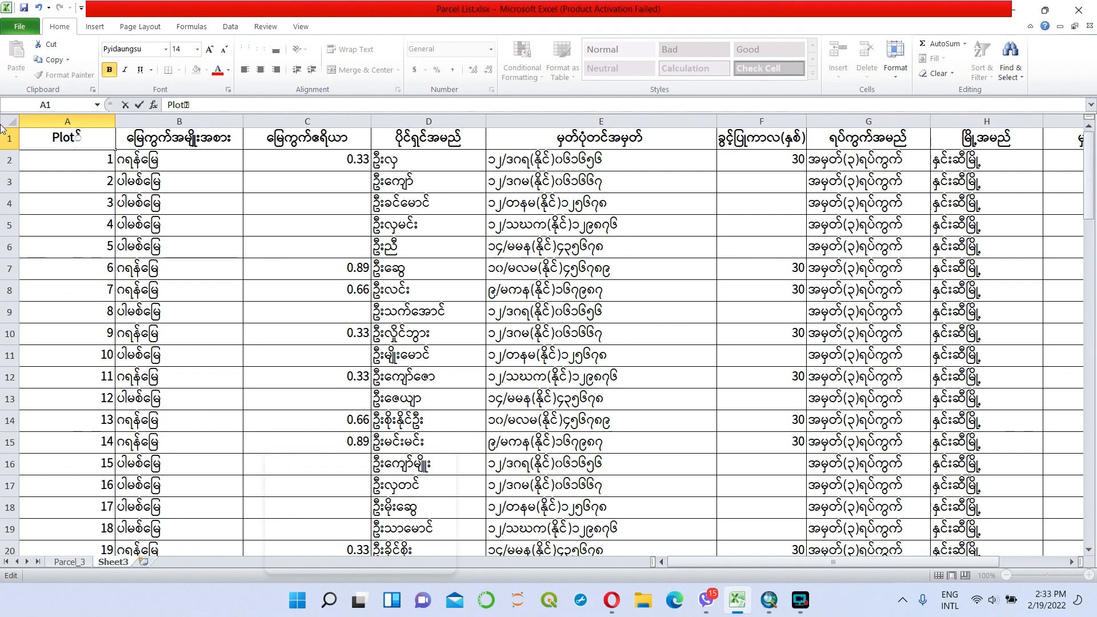
{"action": "type", "text": "_No"}
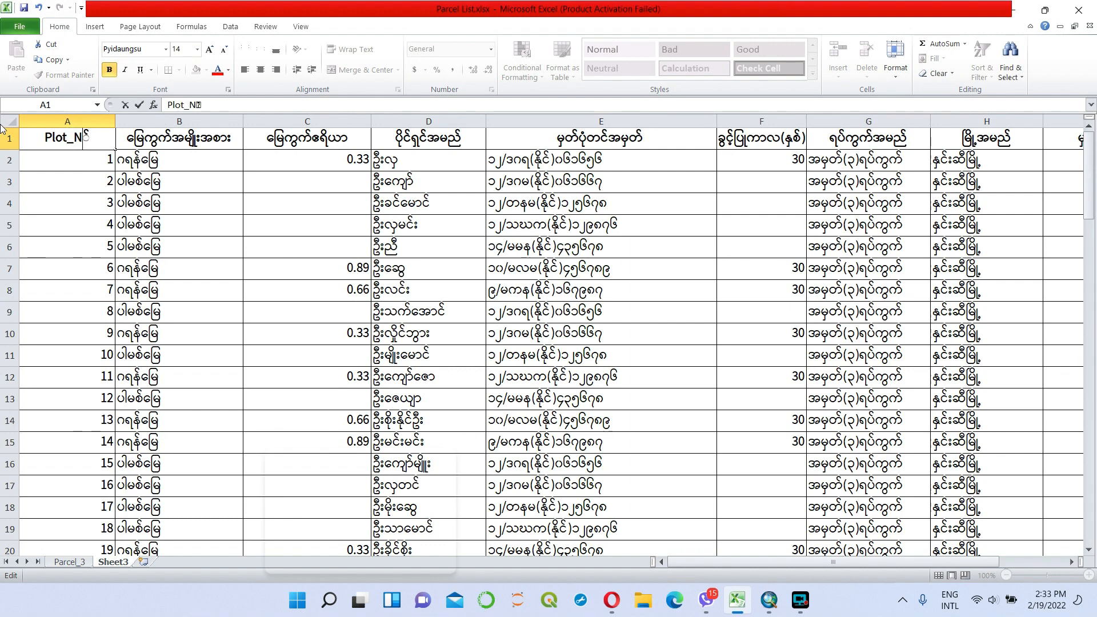
{"action": "key", "text": "BackSpace"}
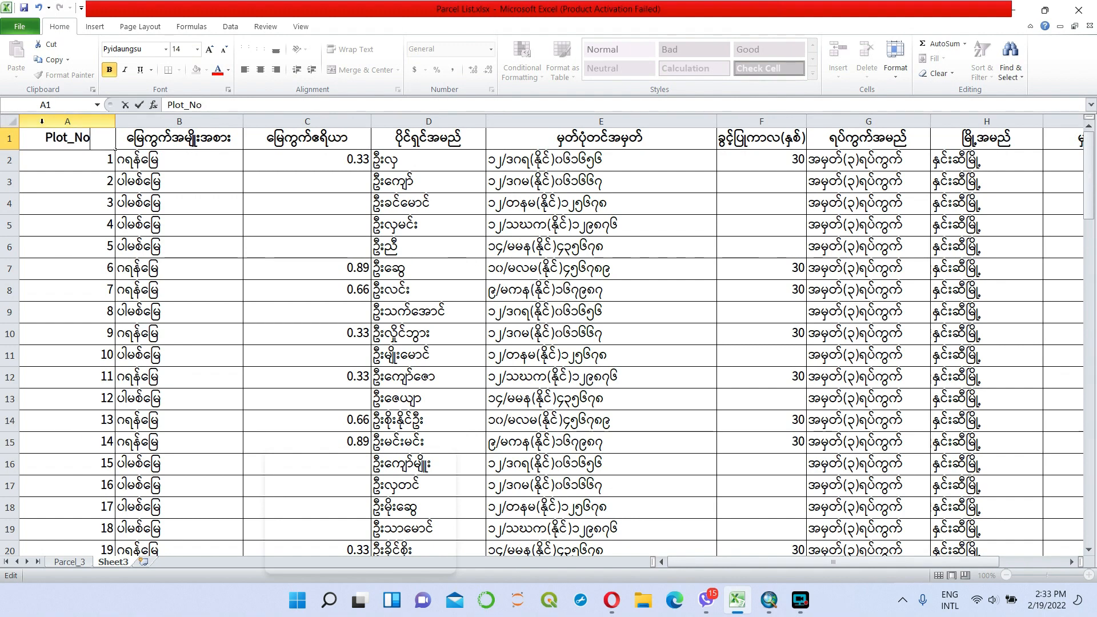
Replace the land type column's header in cell B1 with Kind_Class
{"action": "left_click", "coordinate": [204, 138]}
{"action": "double_click", "coordinate": [206, 139]}
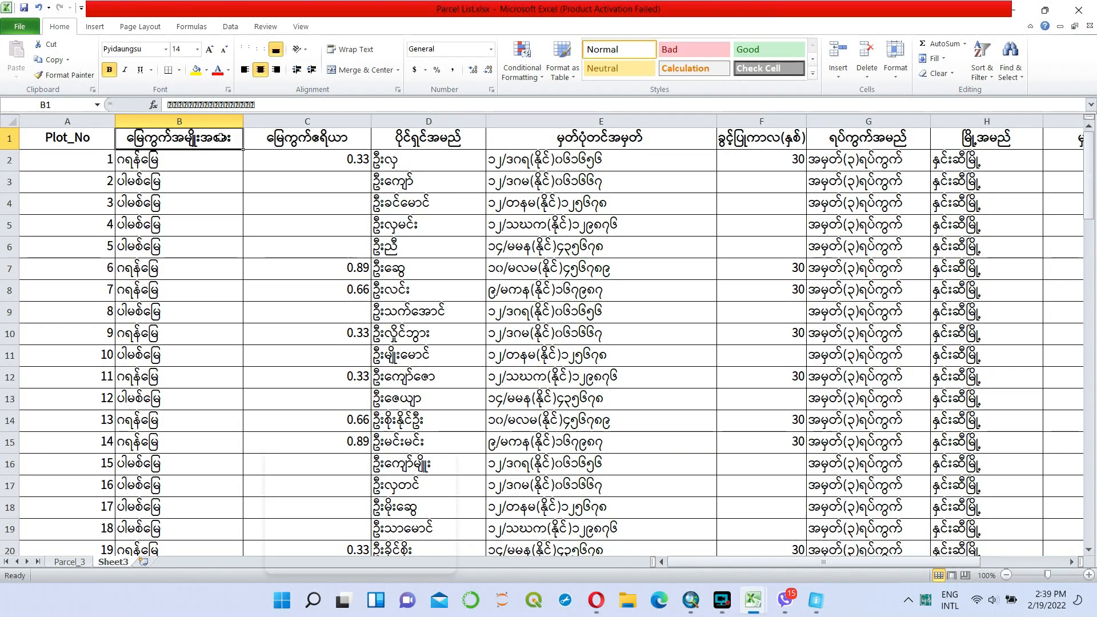
{"action": "left_click", "coordinate": [233, 136]}
{"action": "double_click", "coordinate": [233, 136]}
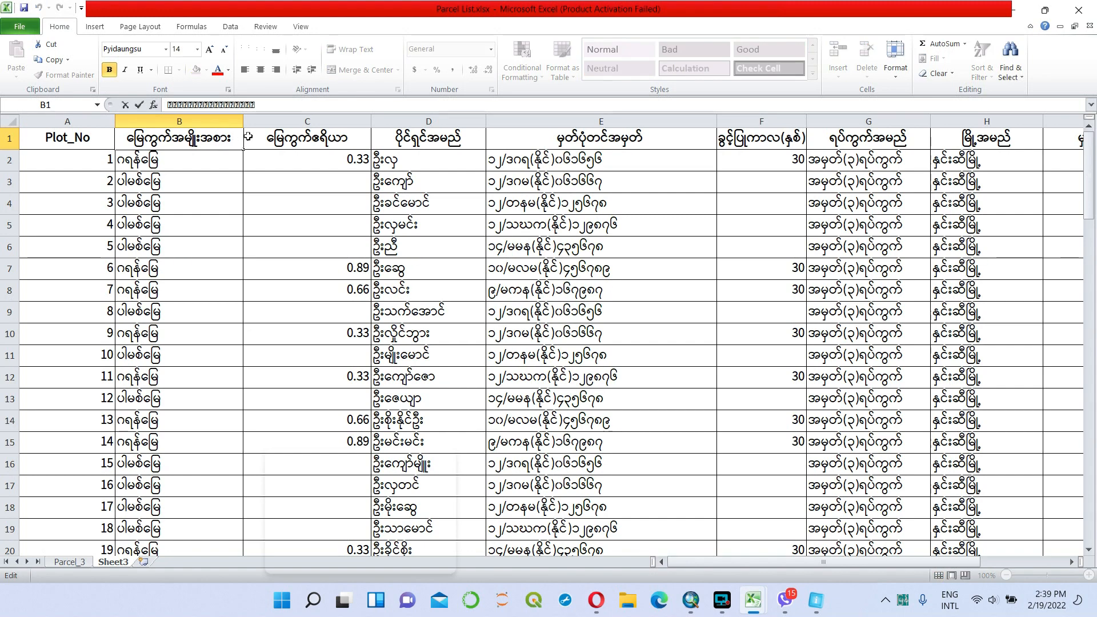
{"action": "left_click_drag", "start_coordinate": [237, 137], "coordinate": [72, 123]}
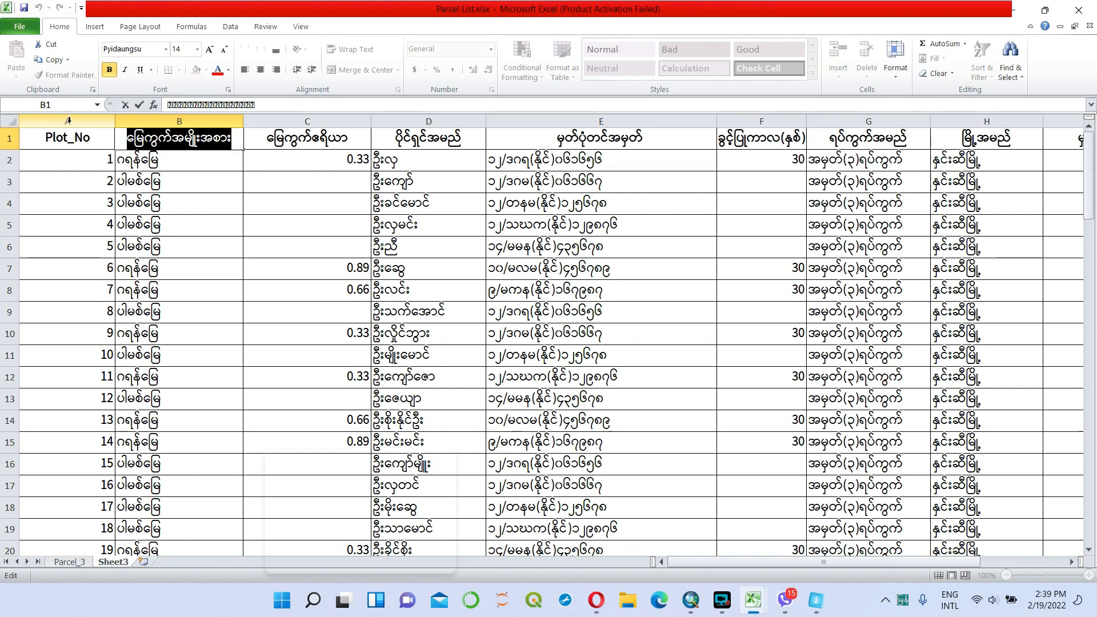
{"action": "key", "text": "ctrl+shift+m"}
{"action": "type", "text": "Kind"}
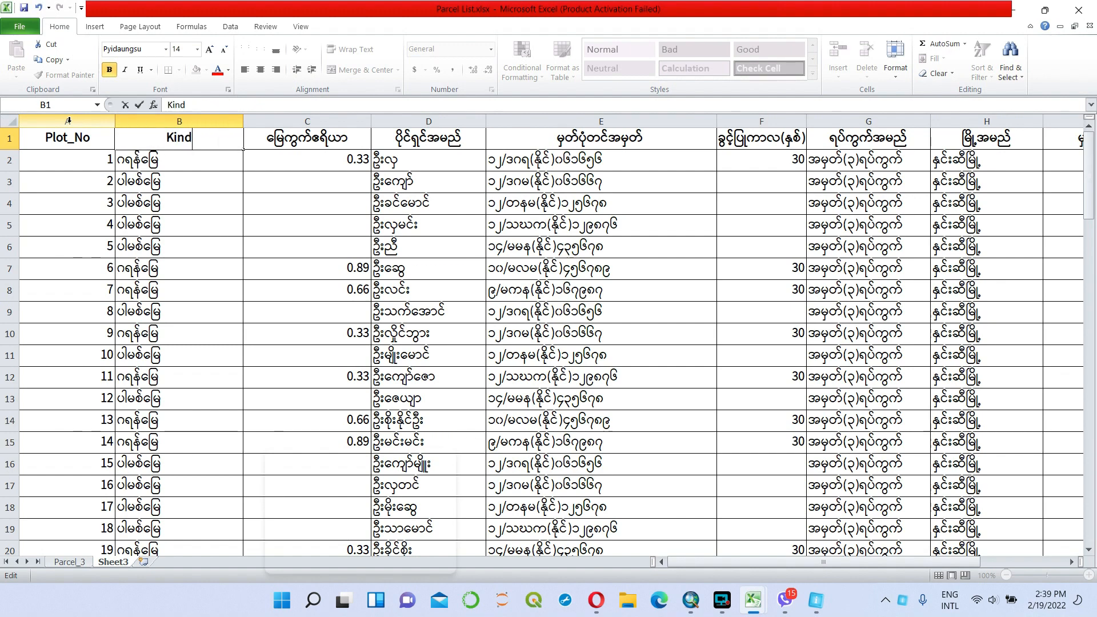
{"action": "type", "text": "_Class"}
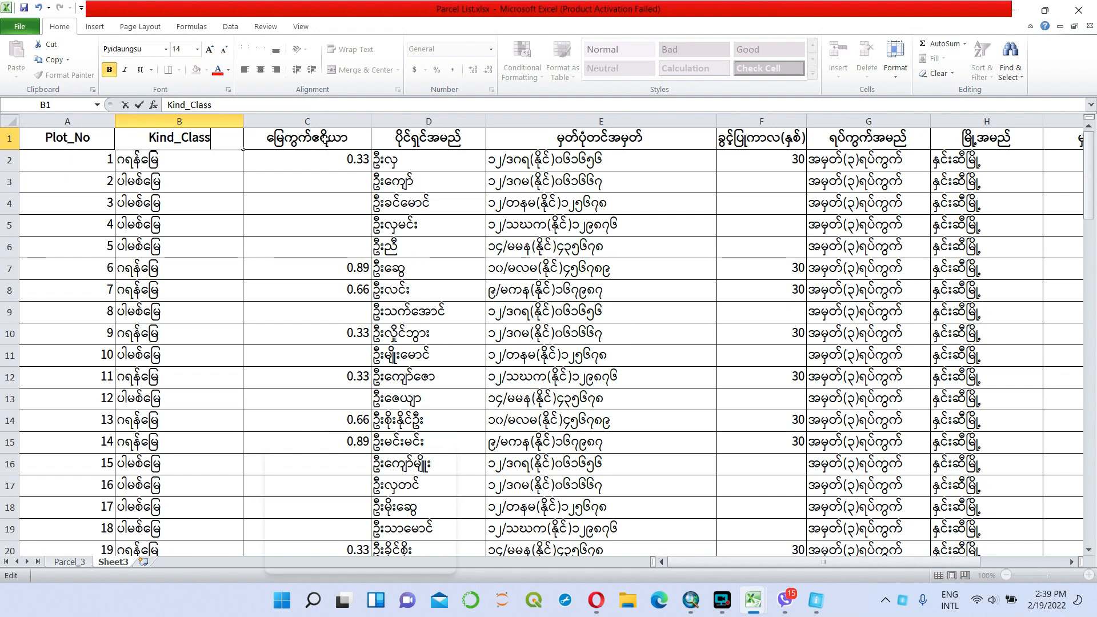
Rename the area header in C1 as Area_acre and the owner name header in D1 as Owner
{"action": "left_click", "coordinate": [329, 142]}
{"action": "type", "text": "Ar"}
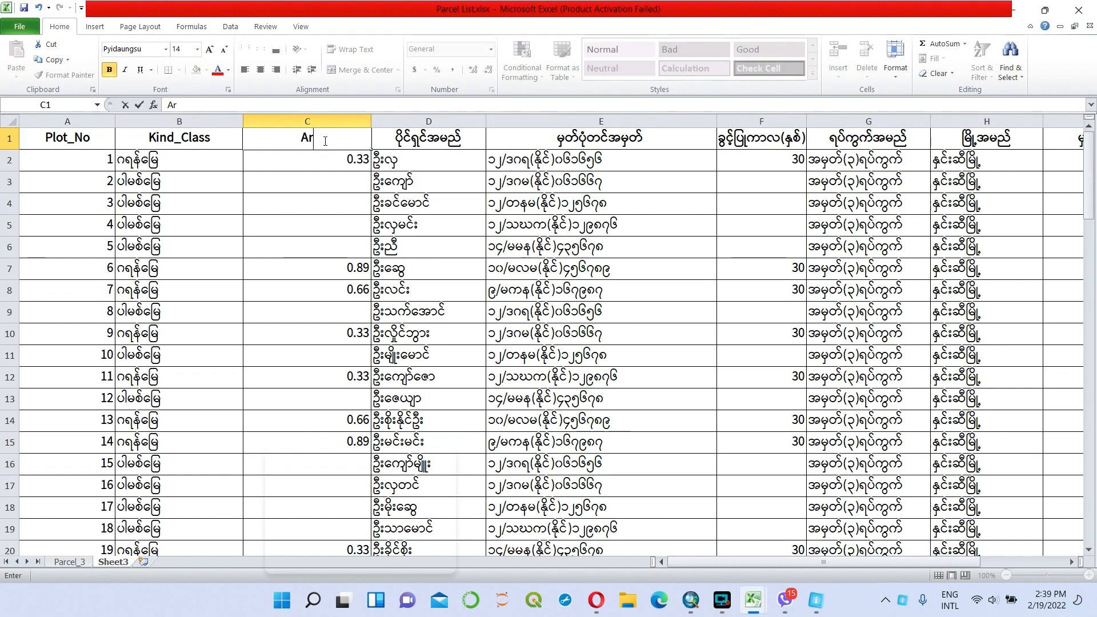
{"action": "type", "text": "ea_acre"}
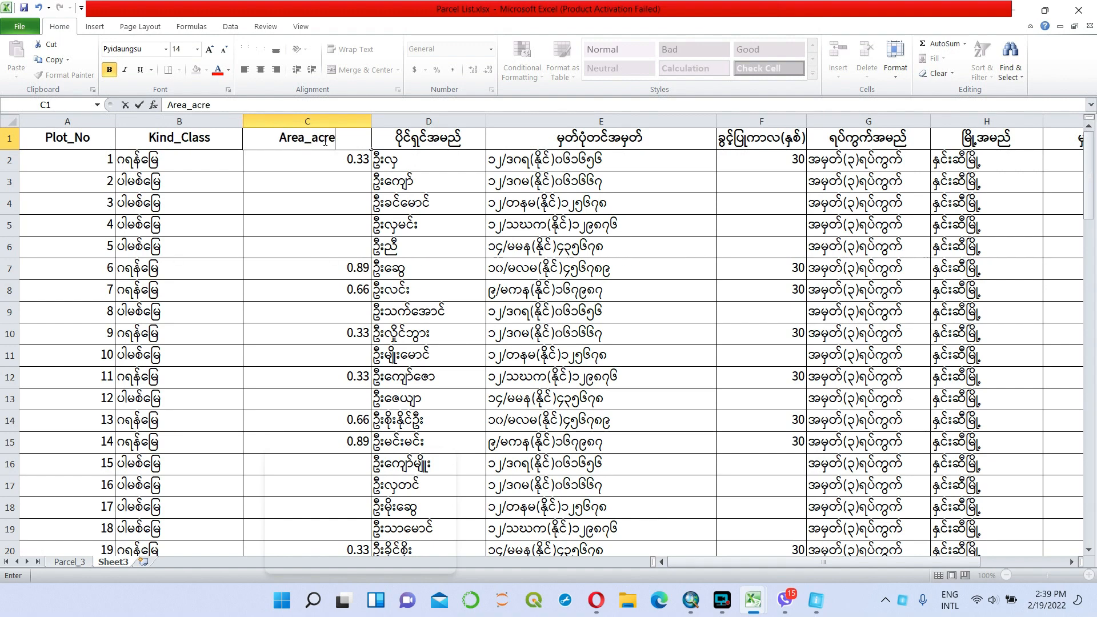
{"action": "left_click", "coordinate": [428, 138]}
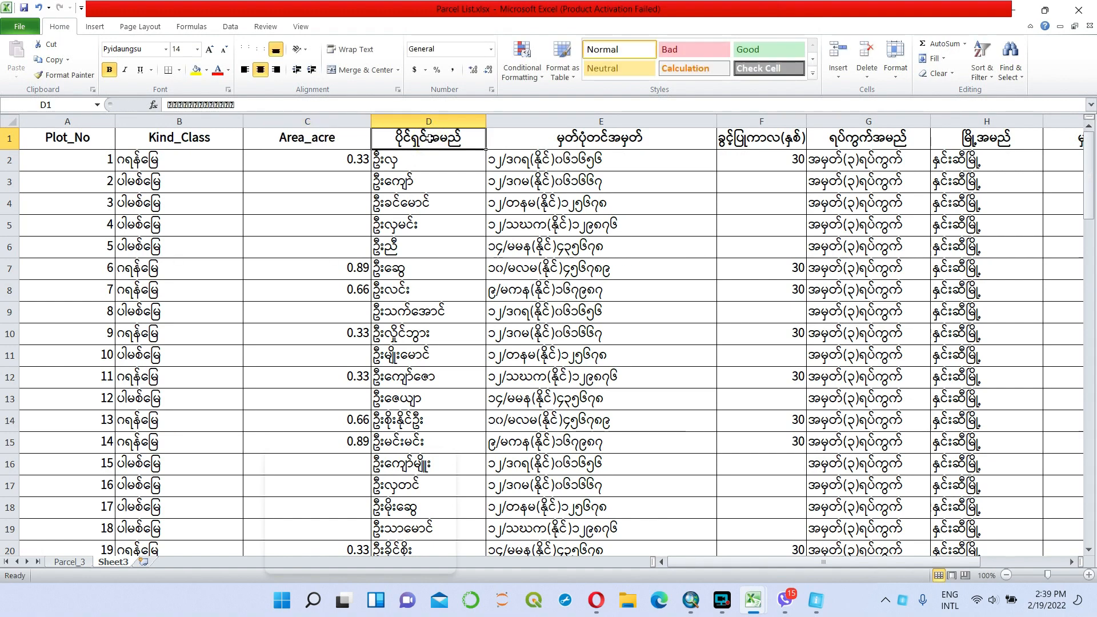
{"action": "type", "text": "Owner"}
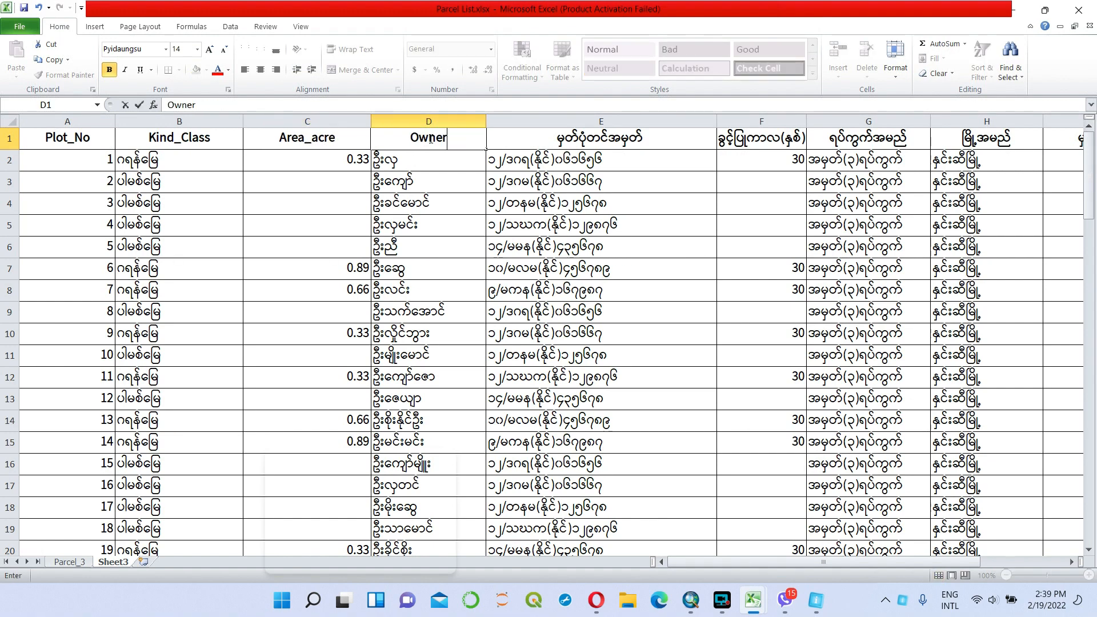
Rename the registration number header in E1 as NRC_No and the permitted period header in F1 as Permitted_Yr
{"action": "left_click", "coordinate": [605, 138]}
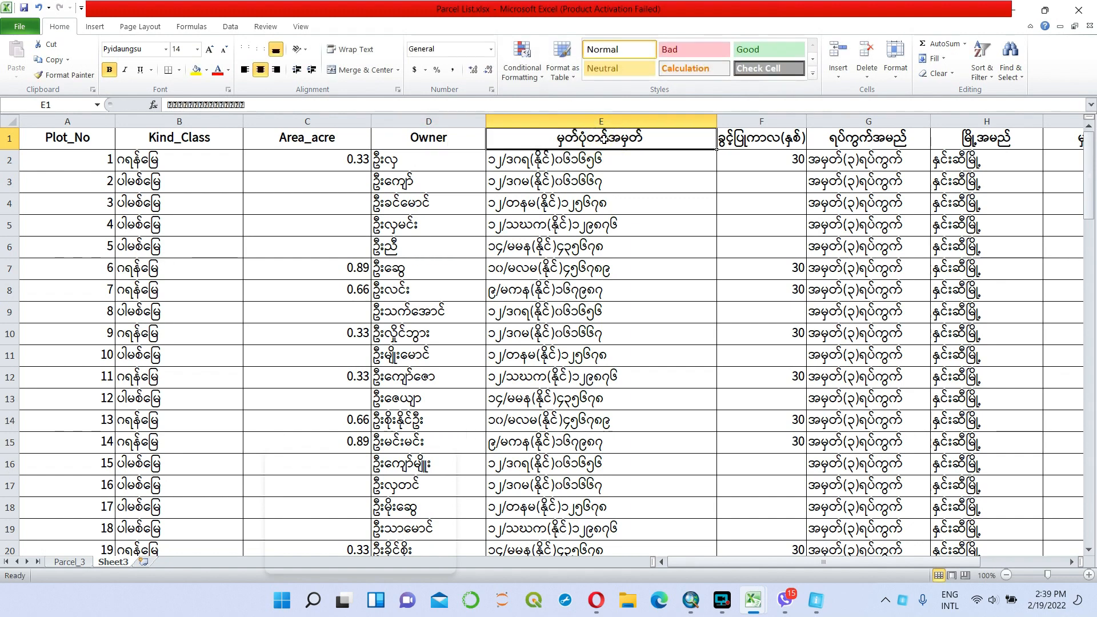
{"action": "type", "text": "NRC"}
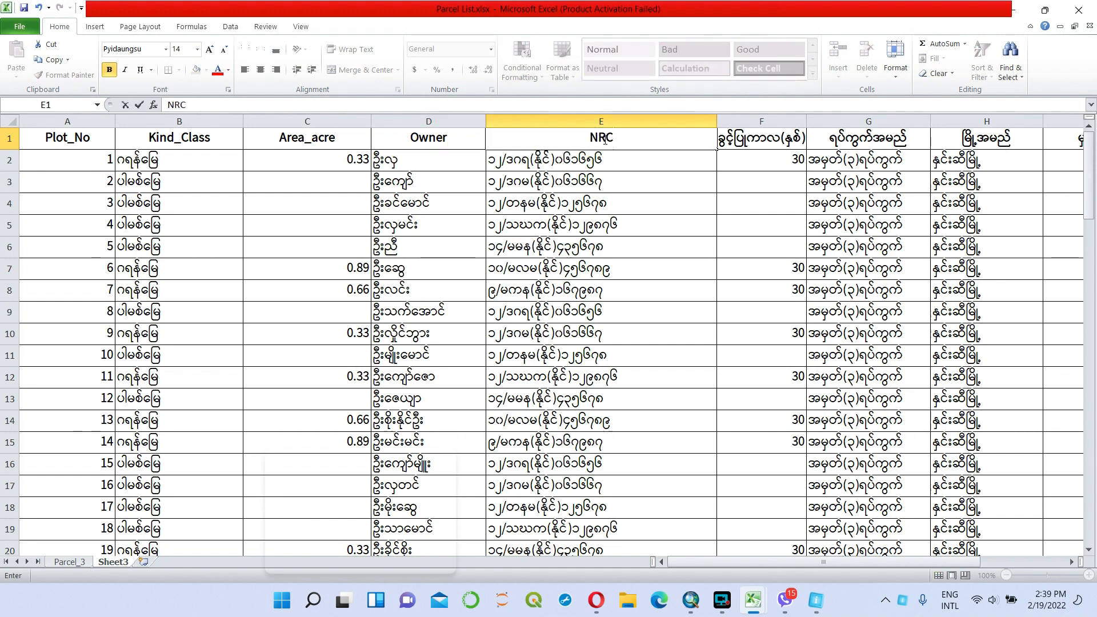
{"action": "type", "text": "_"}
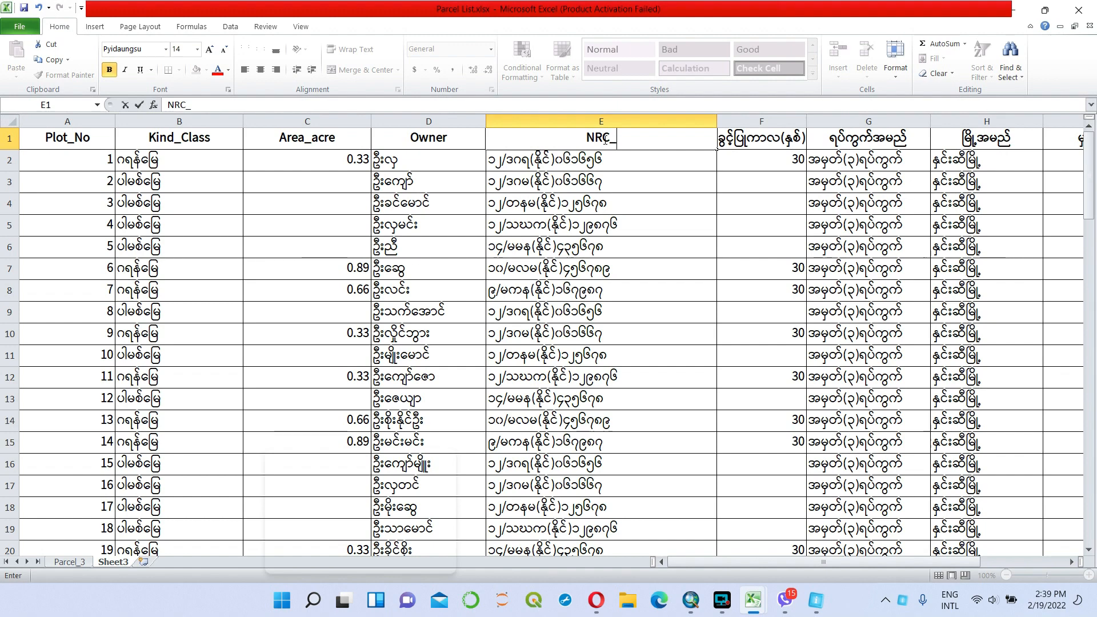
{"action": "type", "text": "No"}
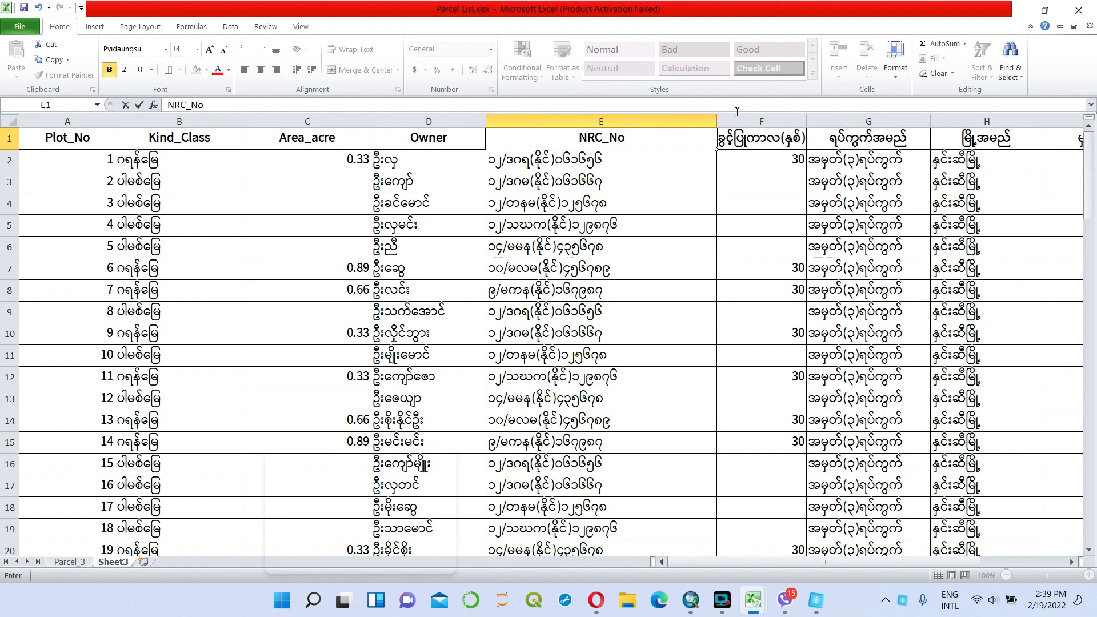
{"action": "left_click", "coordinate": [758, 144]}
{"action": "type", "text": "Permitted_Yr"}
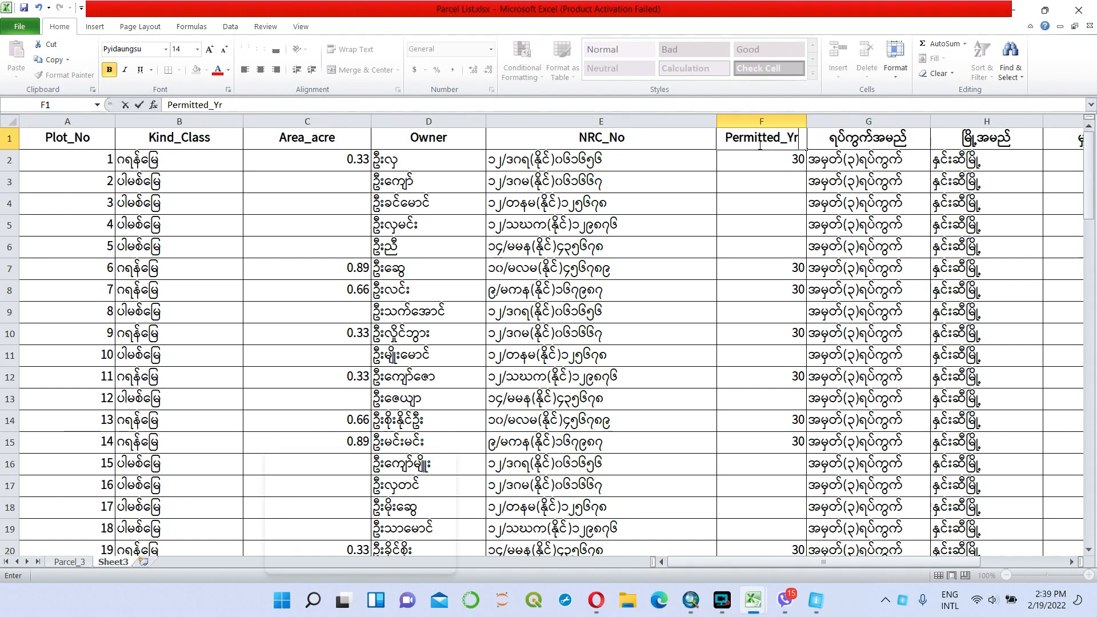
Rename the ward name header in G1 as Ward and the town name header in H1 as Township
{"action": "left_click", "coordinate": [861, 136]}
{"action": "type", "text": "W"}
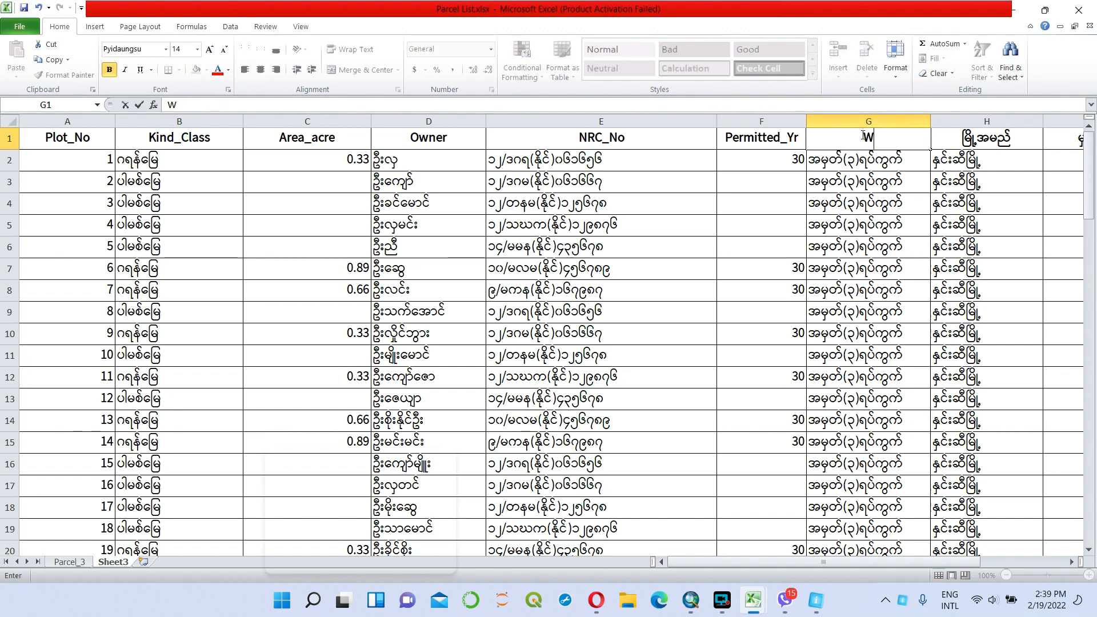
{"action": "type", "text": "ard"}
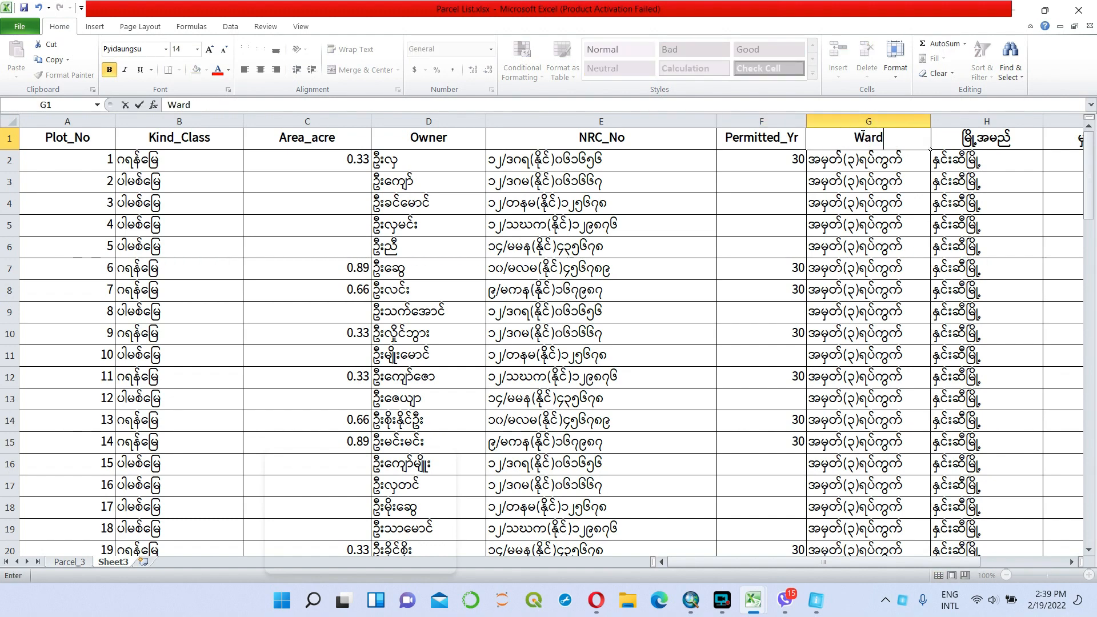
{"action": "left_click", "coordinate": [983, 140]}
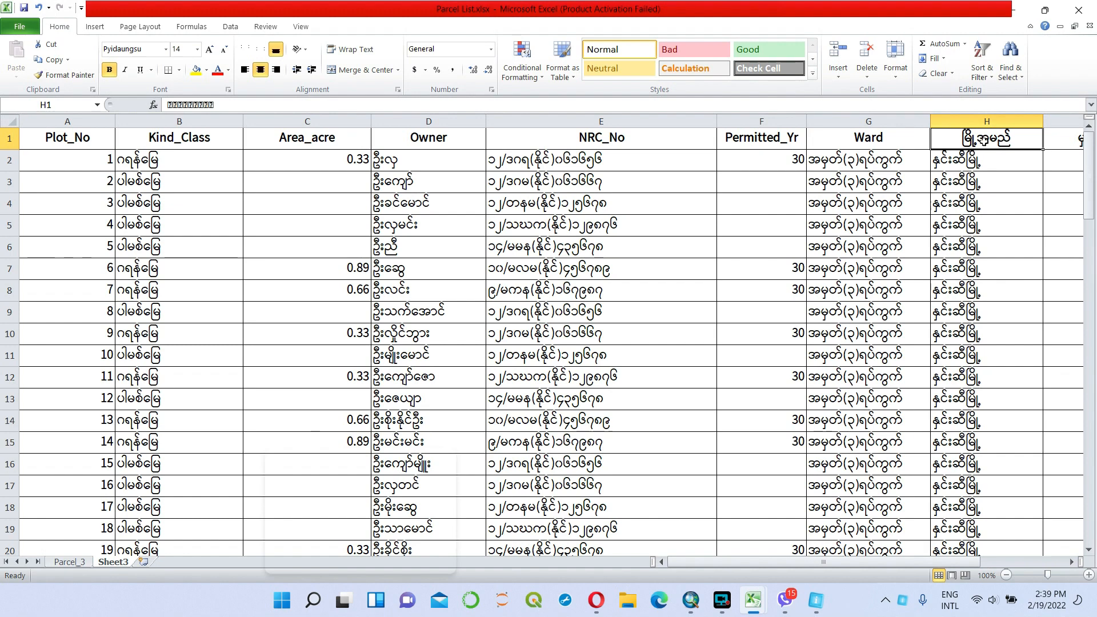
{"action": "type", "text": "Town"}
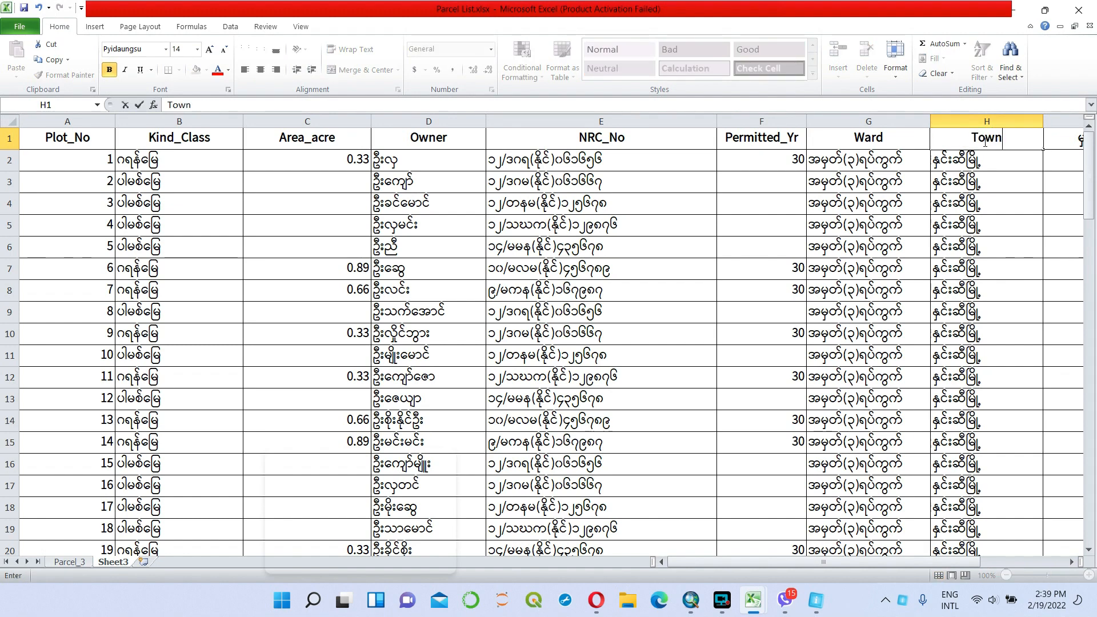
{"action": "type", "text": "ship"}
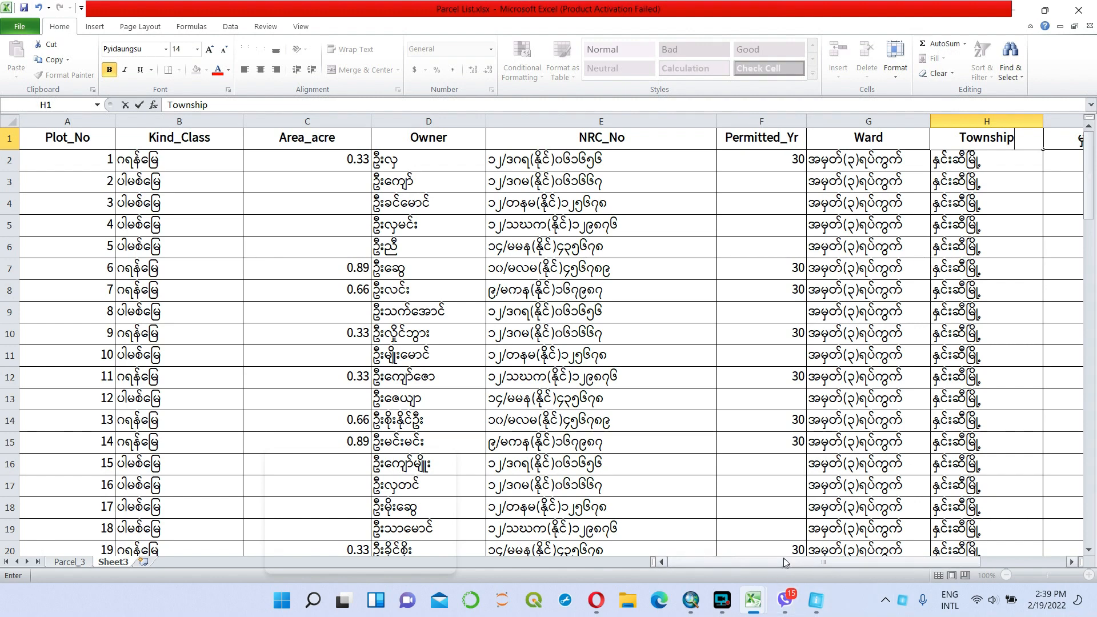
Replace the last column's header in cell I1 with Remark and commit the entry
{"action": "scroll", "coordinate": [785, 563], "scroll_direction": "right", "scroll_amount": 3}
{"action": "left_click", "coordinate": [730, 140]}
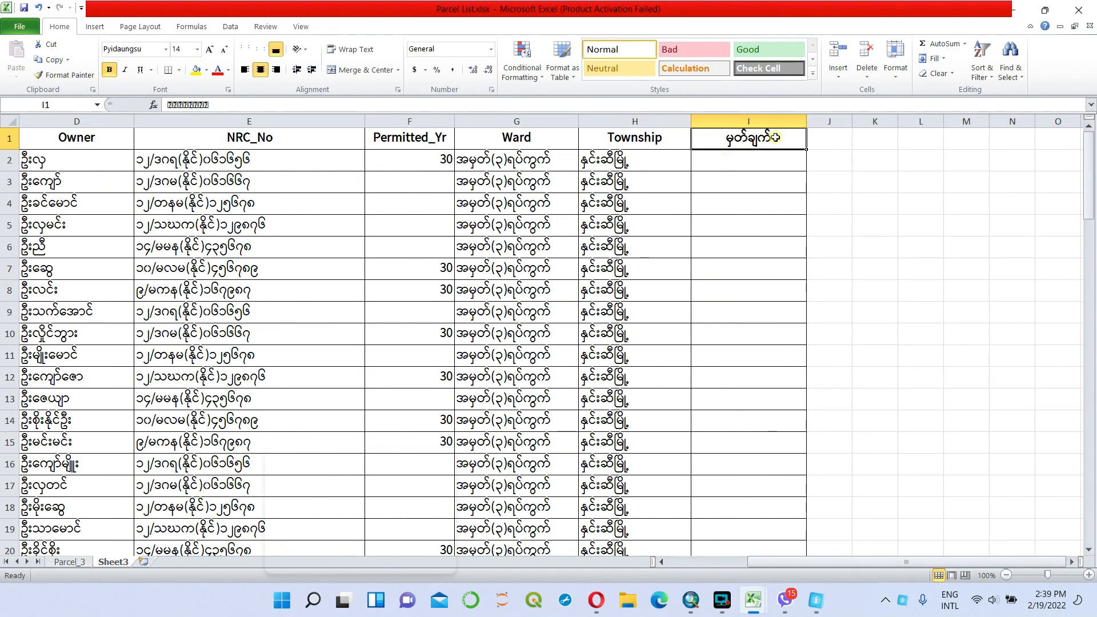
{"action": "type", "text": "Re"}
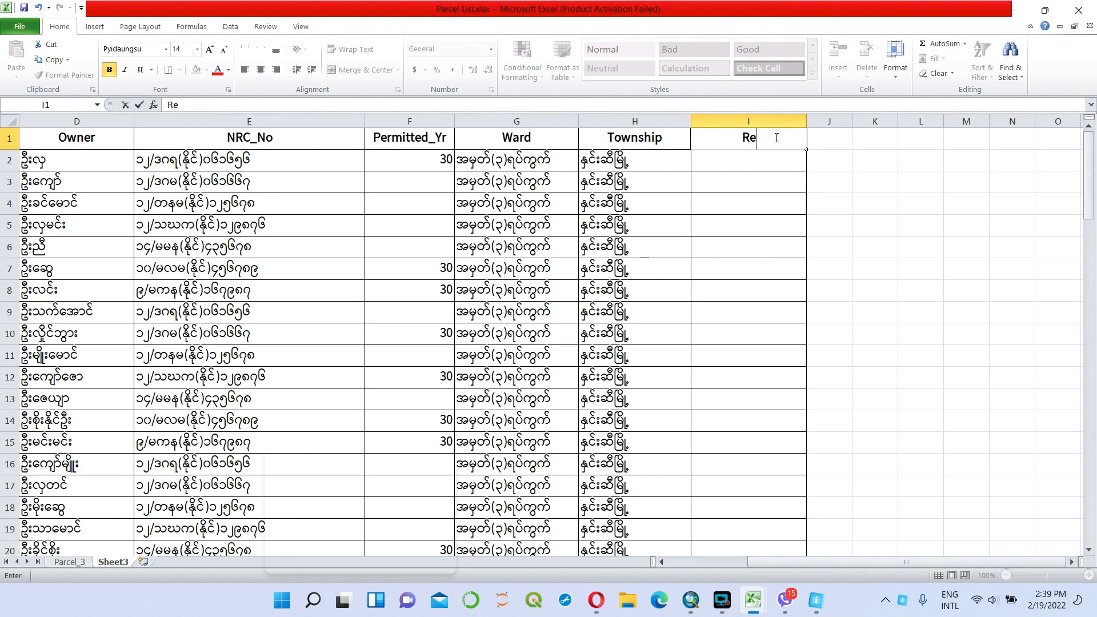
{"action": "type", "text": "mark"}
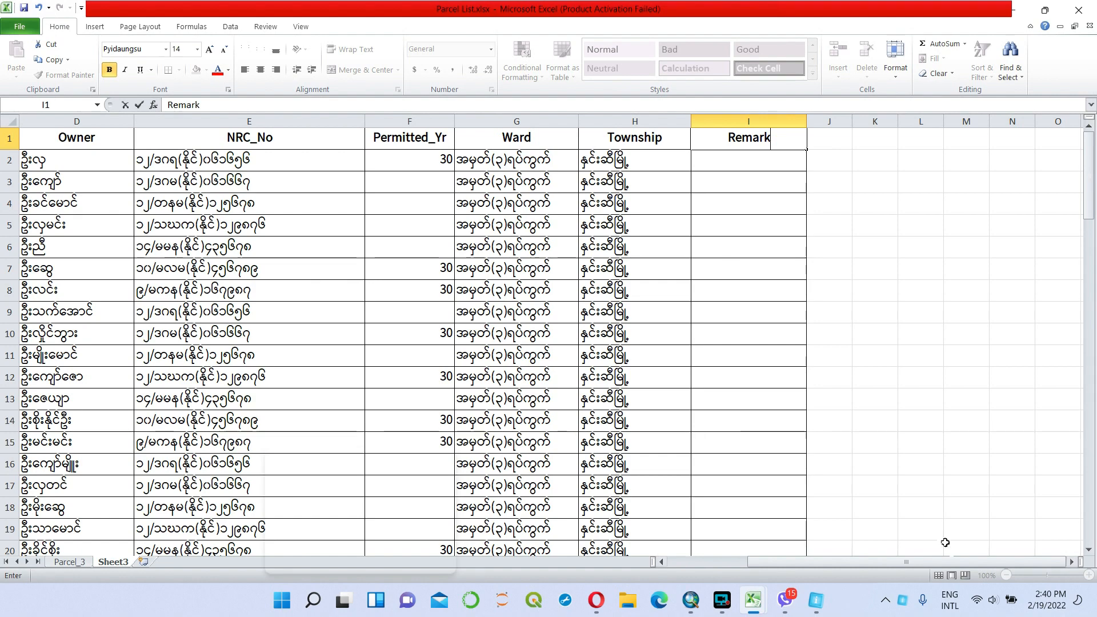
{"action": "left_click_drag", "start_coordinate": [958, 563], "coordinate": [874, 562]}
{"action": "left_click", "coordinate": [623, 483]}
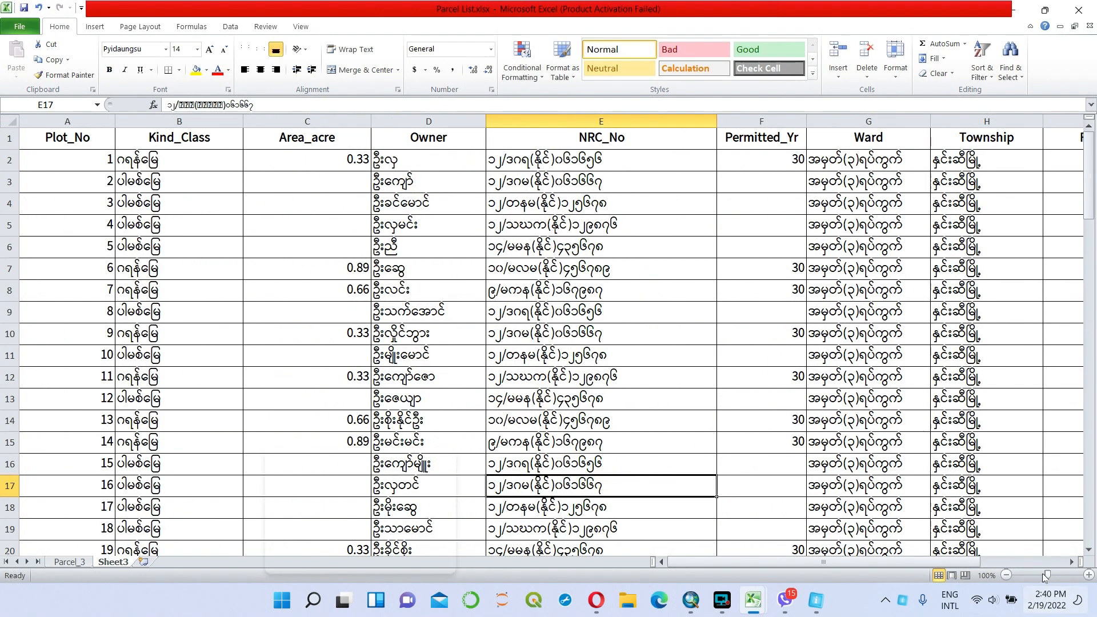
Replace all blank cells in Sheet3 with the text No Value using Find and Replace
{"action": "left_click_drag", "start_coordinate": [1046, 575], "coordinate": [1032, 573]}
{"action": "scroll", "coordinate": [425, 205], "scroll_direction": "down", "scroll_amount": 1}
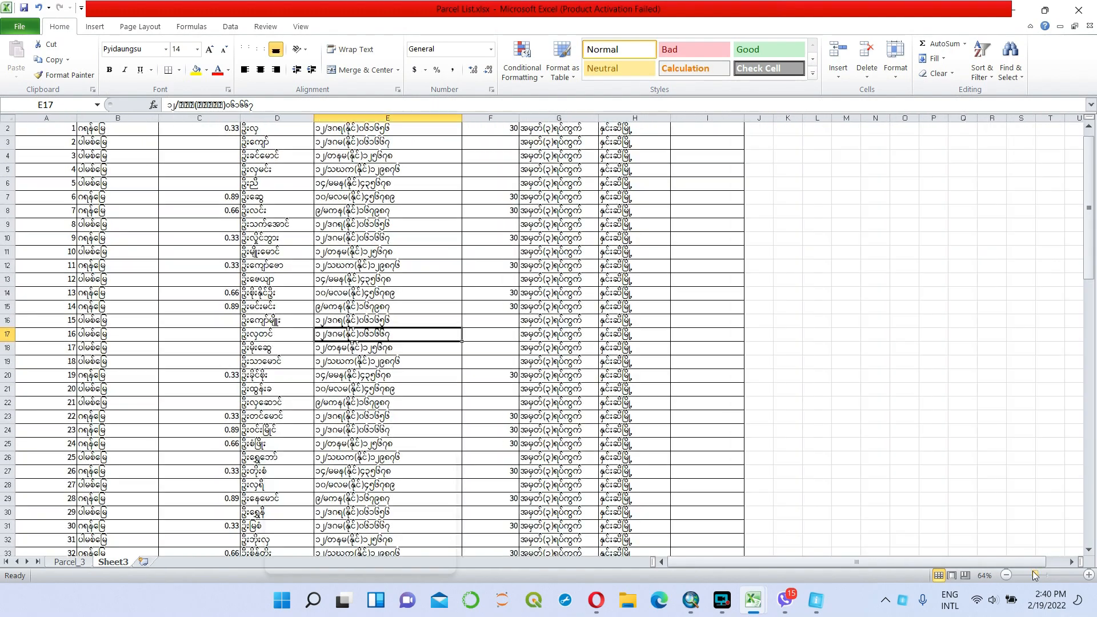
{"action": "scroll", "coordinate": [426, 205], "scroll_direction": "up", "scroll_amount": 1}
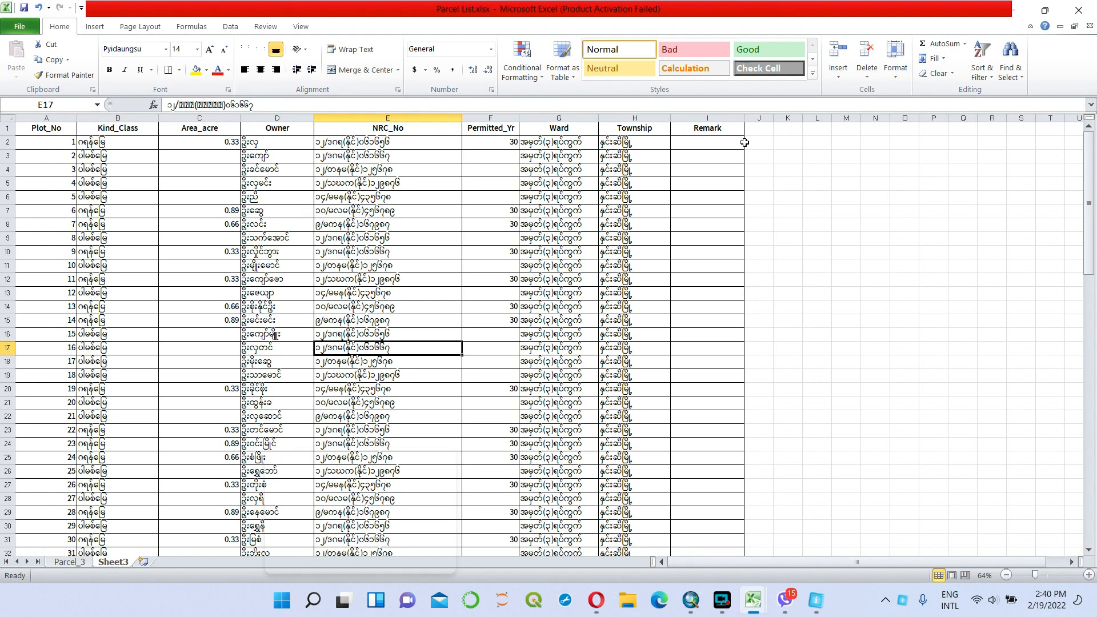
{"action": "left_click", "coordinate": [714, 144]}
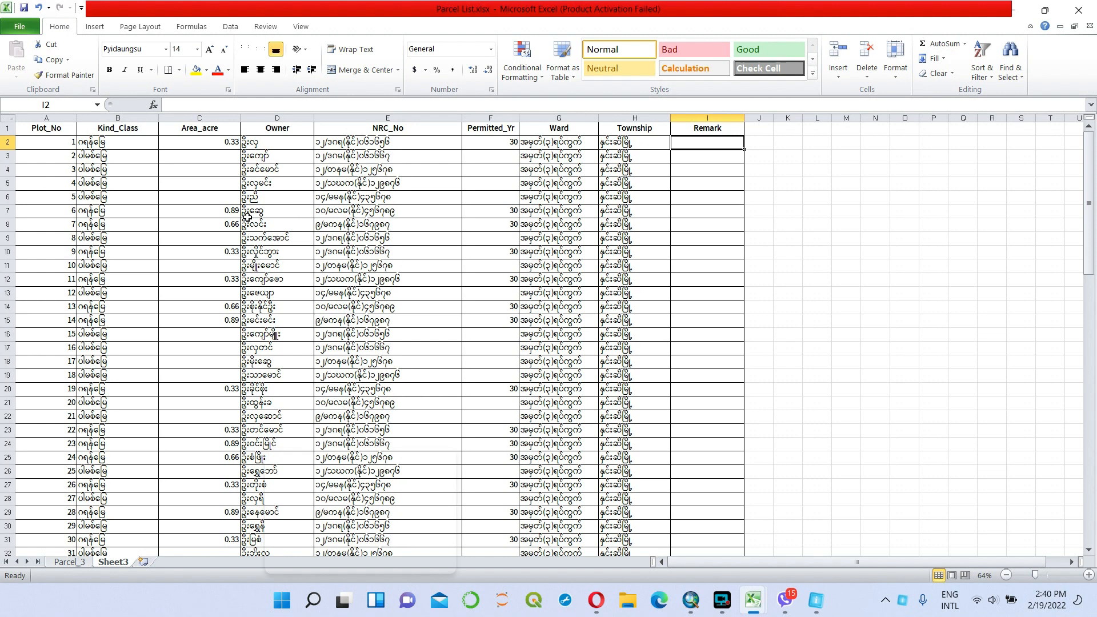
{"action": "key", "text": "ctrl+f"}
{"action": "left_click", "coordinate": [446, 260]}
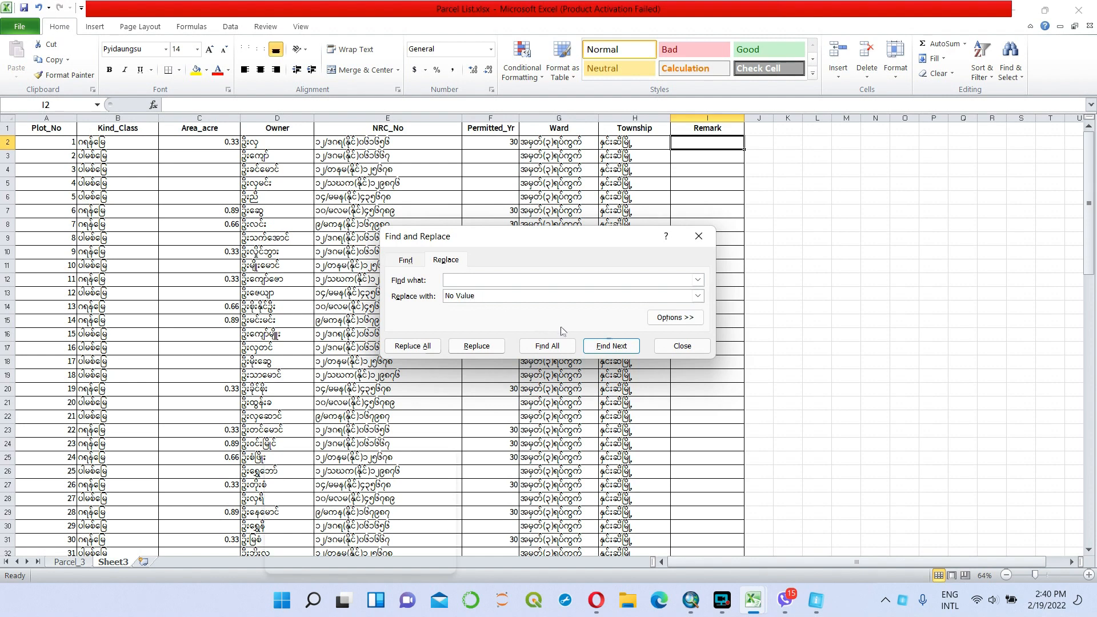
{"action": "left_click", "coordinate": [424, 346]}
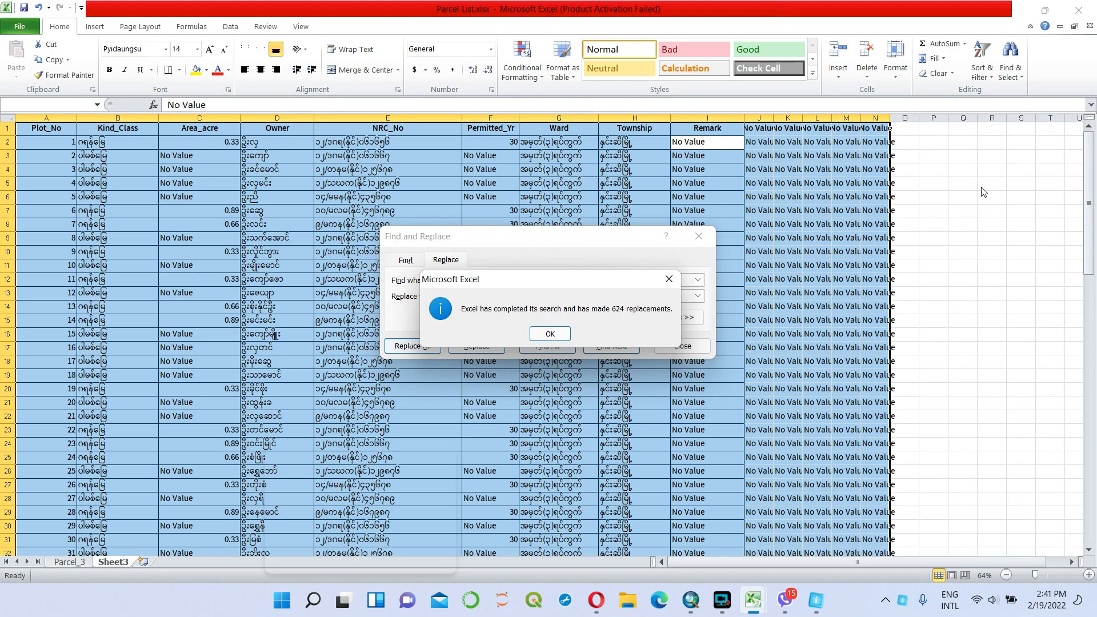
{"action": "left_click", "coordinate": [551, 334]}
{"action": "left_click", "coordinate": [683, 346]}
Delete the surplus rows 88 and 89 filled with No Value below the last parcel record
{"action": "scroll", "coordinate": [885, 318], "scroll_direction": "down", "scroll_amount": 6}
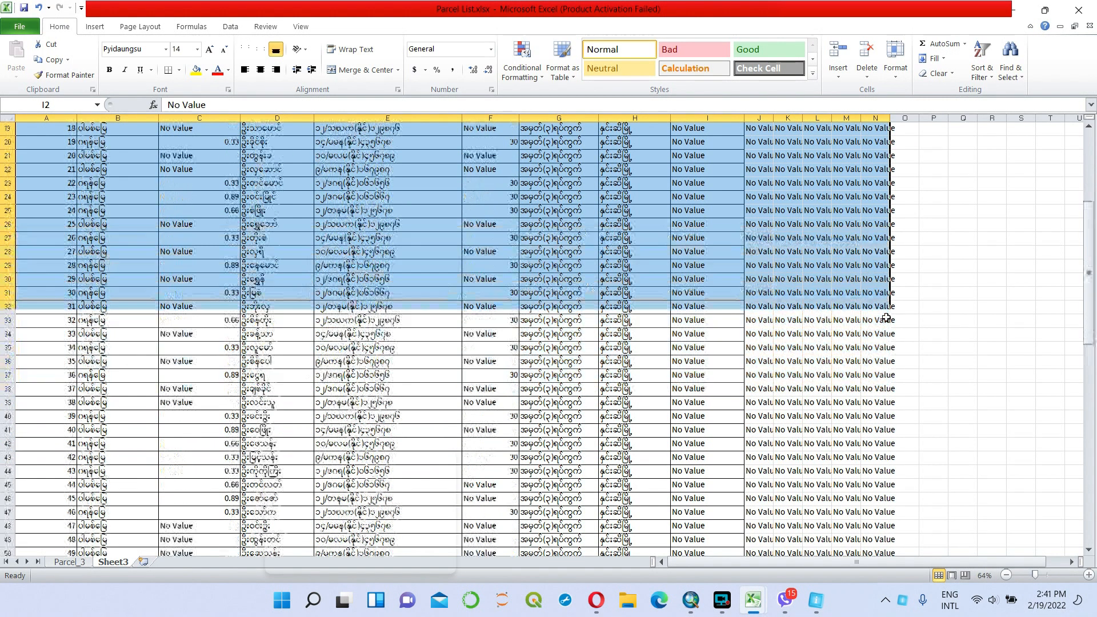
{"action": "scroll", "coordinate": [885, 318], "scroll_direction": "down", "scroll_amount": 16}
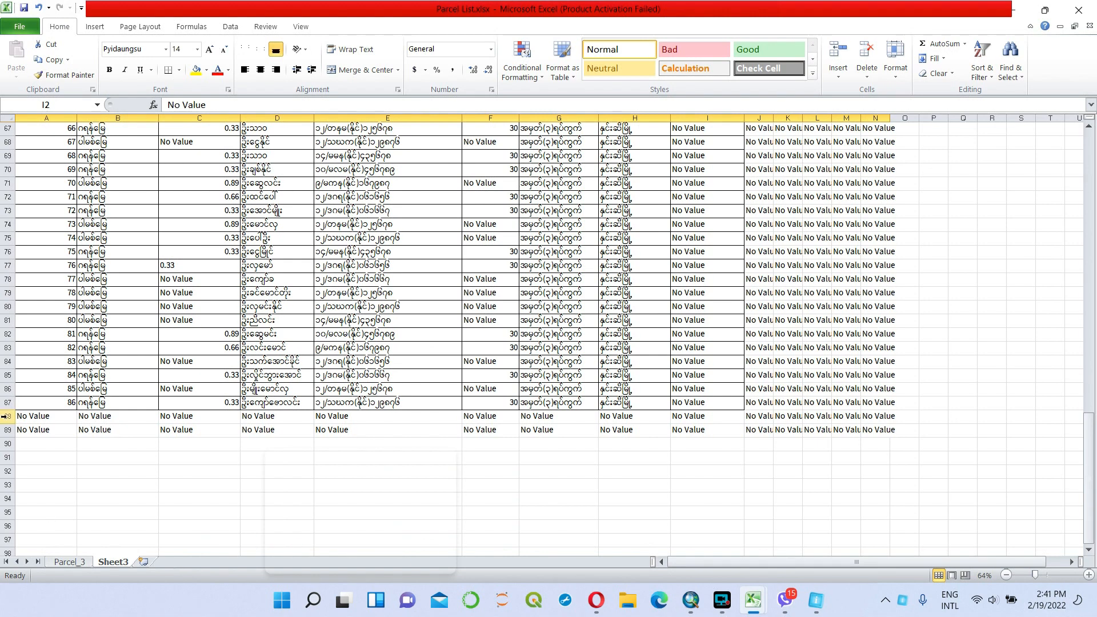
{"action": "left_click_drag", "start_coordinate": [8, 416], "coordinate": [9, 429]}
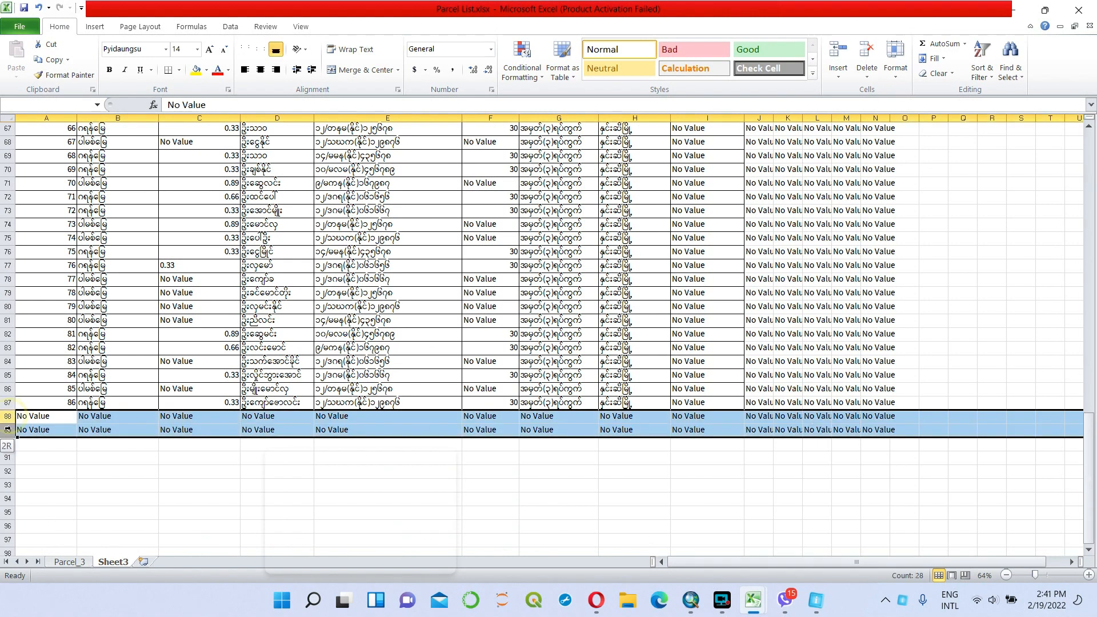
{"action": "right_click", "coordinate": [11, 426]}
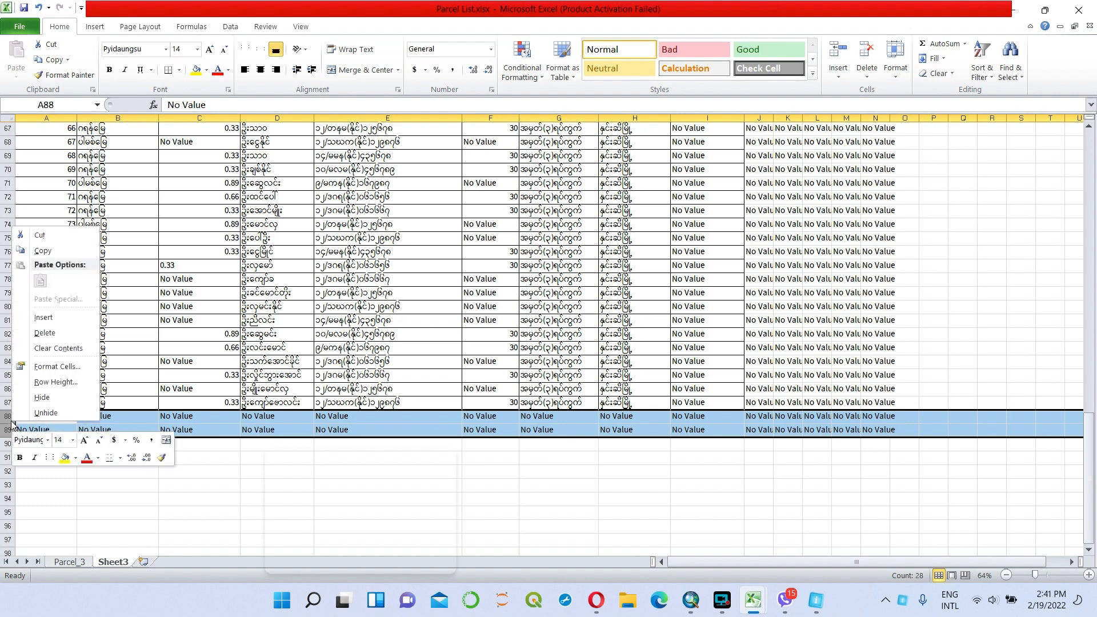
{"action": "left_click", "coordinate": [52, 334]}
Delete the surplus columns J to N filled with No Value beside the Remark column
{"action": "scroll", "coordinate": [942, 275], "scroll_direction": "up", "scroll_amount": 6}
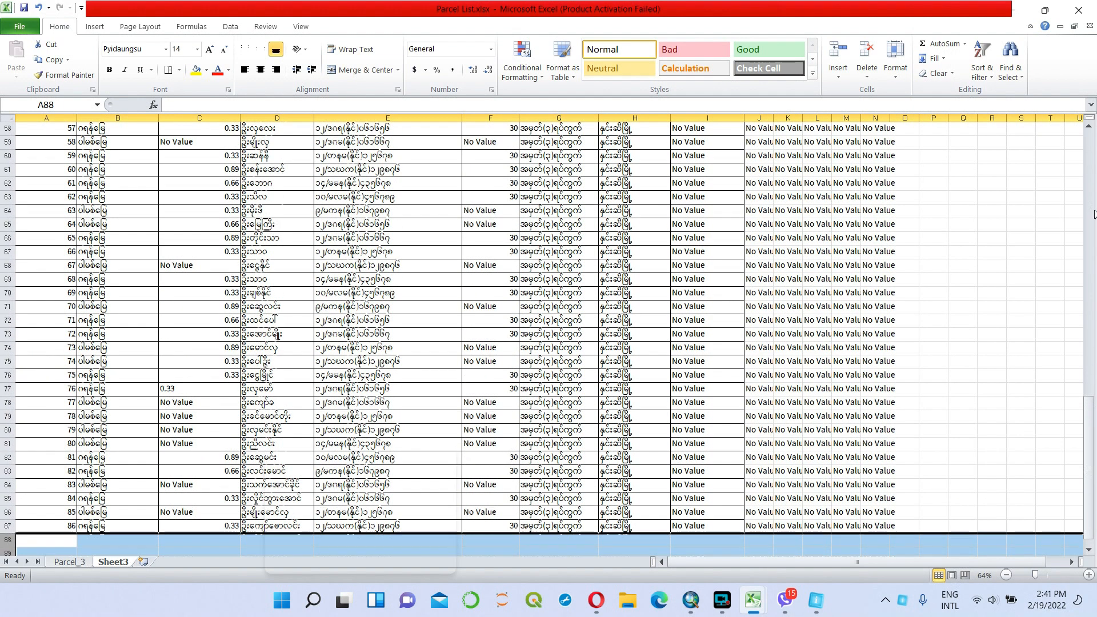
{"action": "left_click_drag", "start_coordinate": [758, 118], "coordinate": [867, 118]}
{"action": "right_click", "coordinate": [871, 118]}
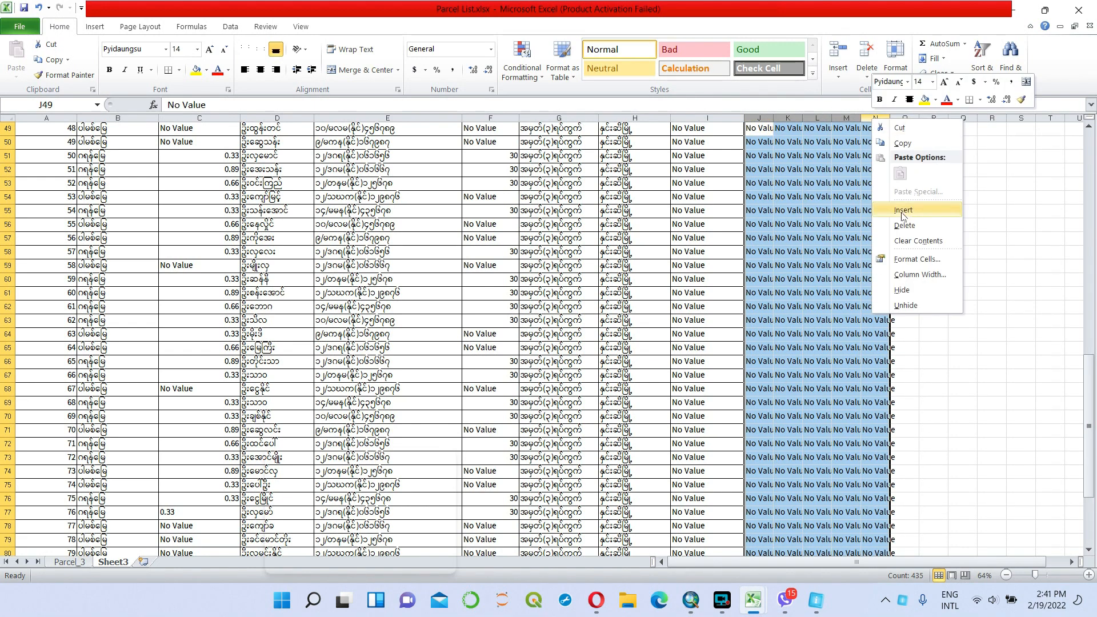
{"action": "left_click", "coordinate": [912, 228]}
{"action": "scroll", "coordinate": [800, 220], "scroll_direction": "down", "scroll_amount": 1}
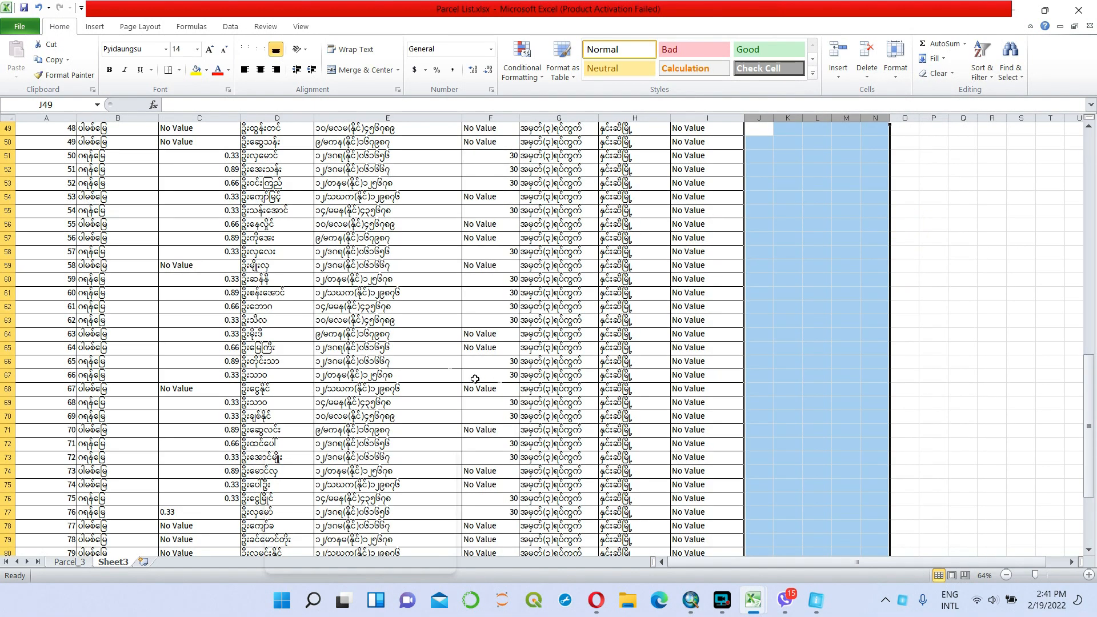
Format the Plot_No column in Sheet3 as Number with 0 decimal places
{"action": "scroll", "coordinate": [422, 362], "scroll_direction": "down", "scroll_amount": 3}
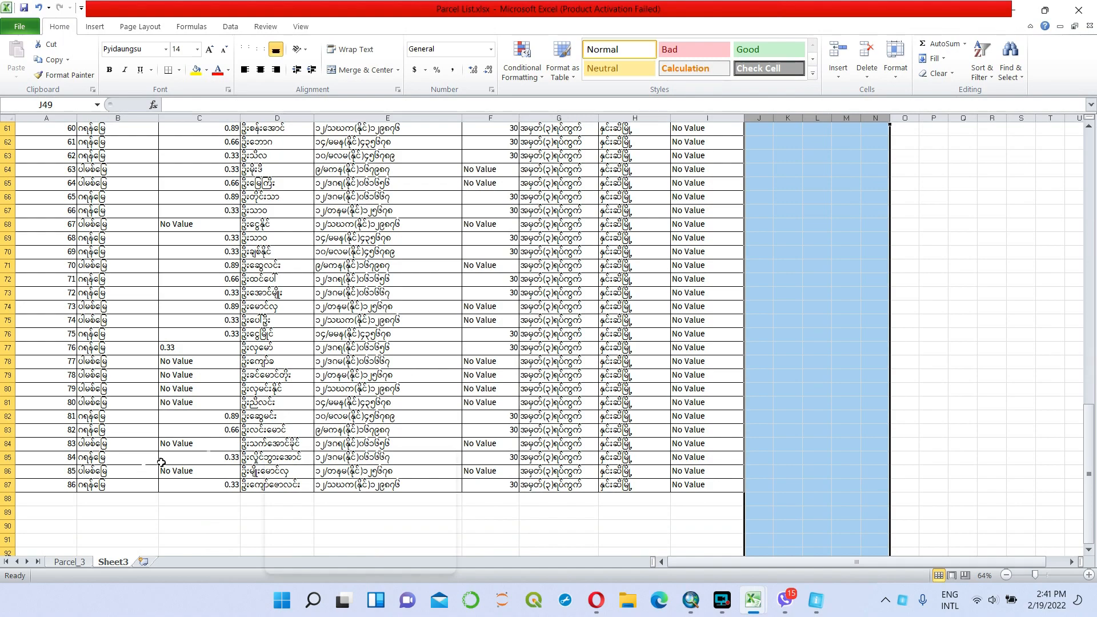
{"action": "scroll", "coordinate": [752, 343], "scroll_direction": "up", "scroll_amount": 17}
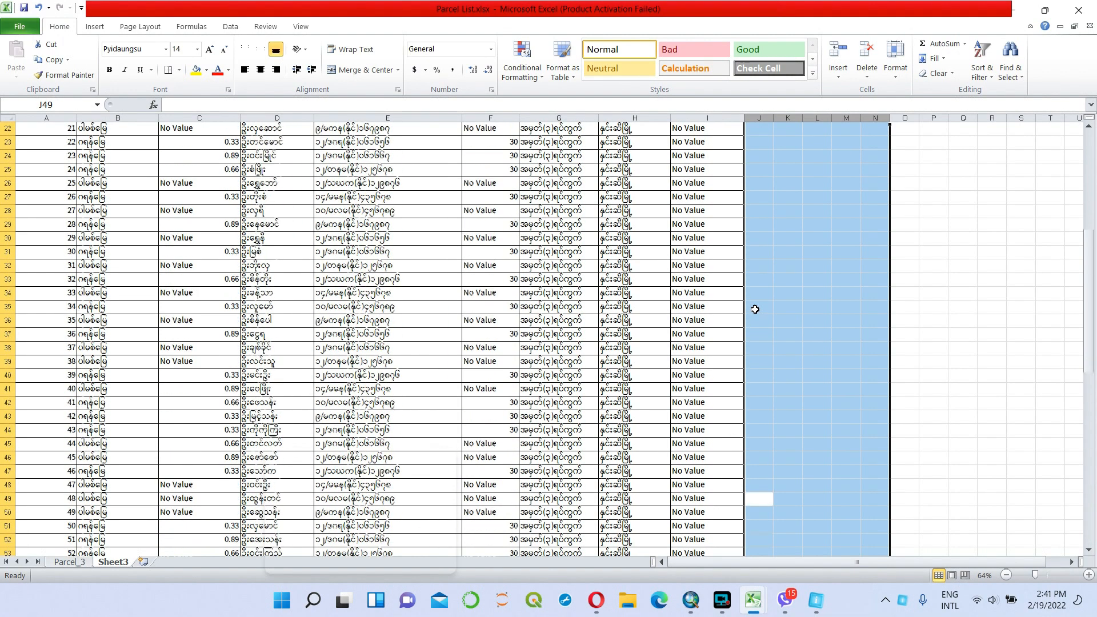
{"action": "scroll", "coordinate": [756, 308], "scroll_direction": "up", "scroll_amount": 3}
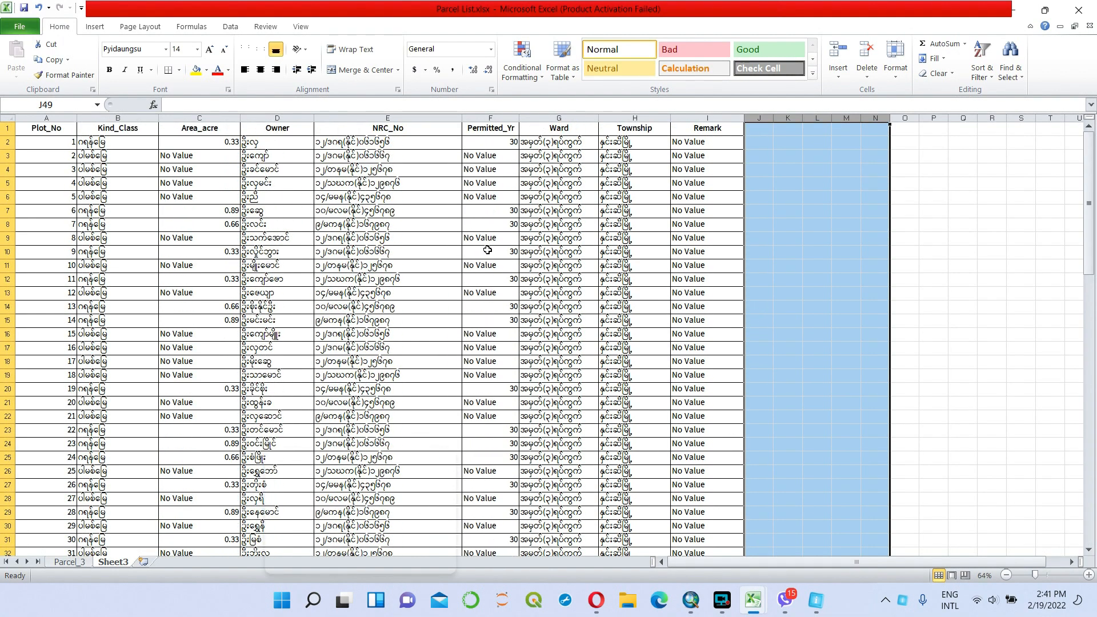
{"action": "left_click", "coordinate": [378, 143]}
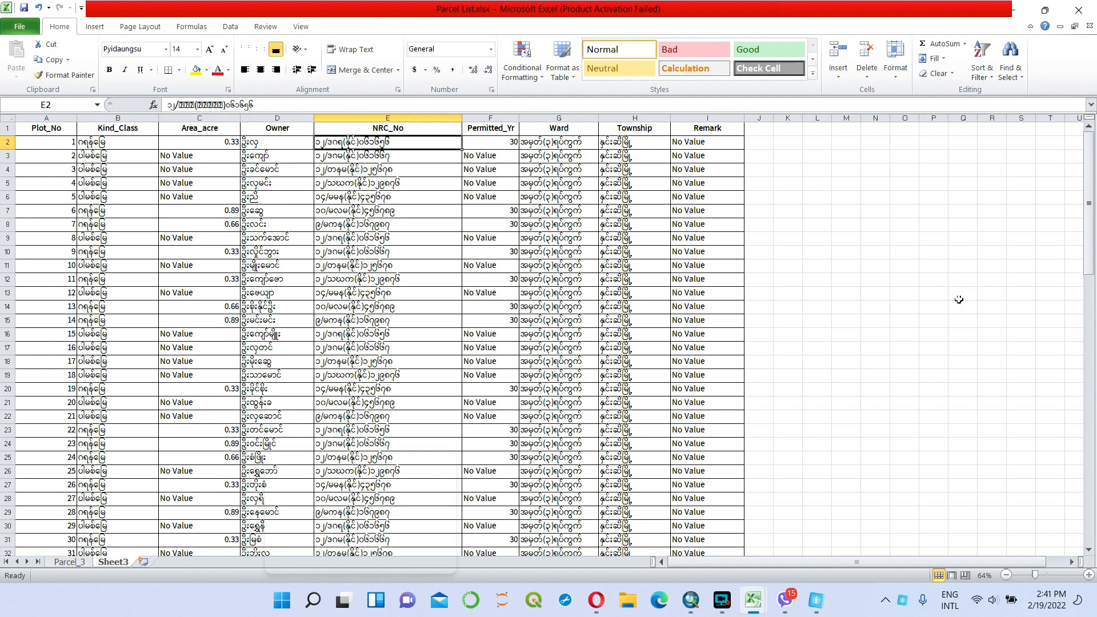
{"action": "left_click", "coordinate": [45, 118]}
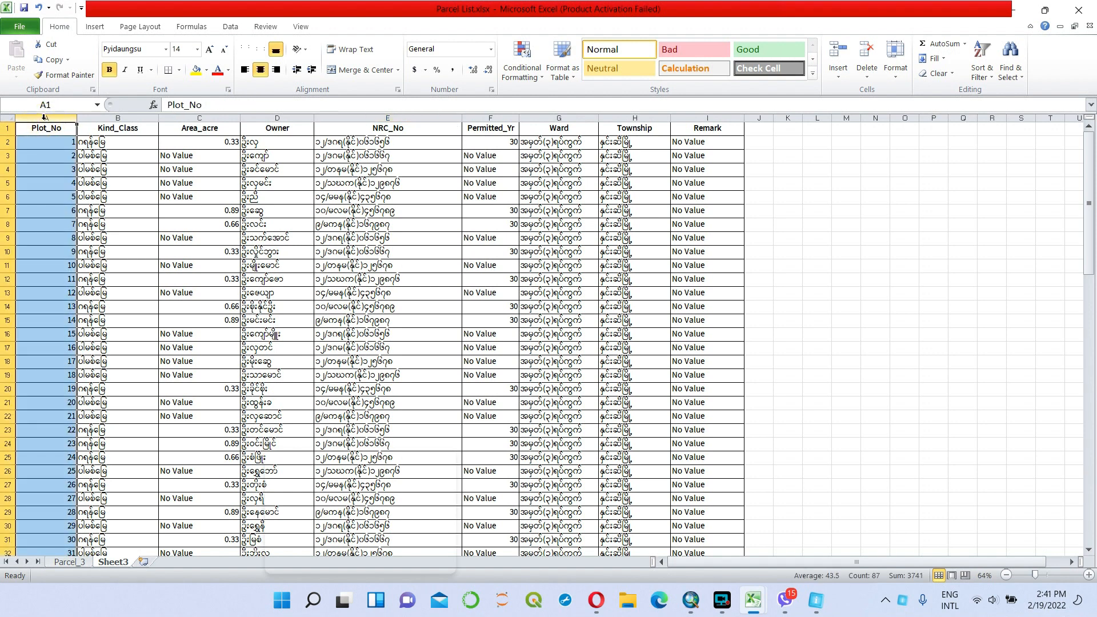
{"action": "key", "text": "ctrl+1"}
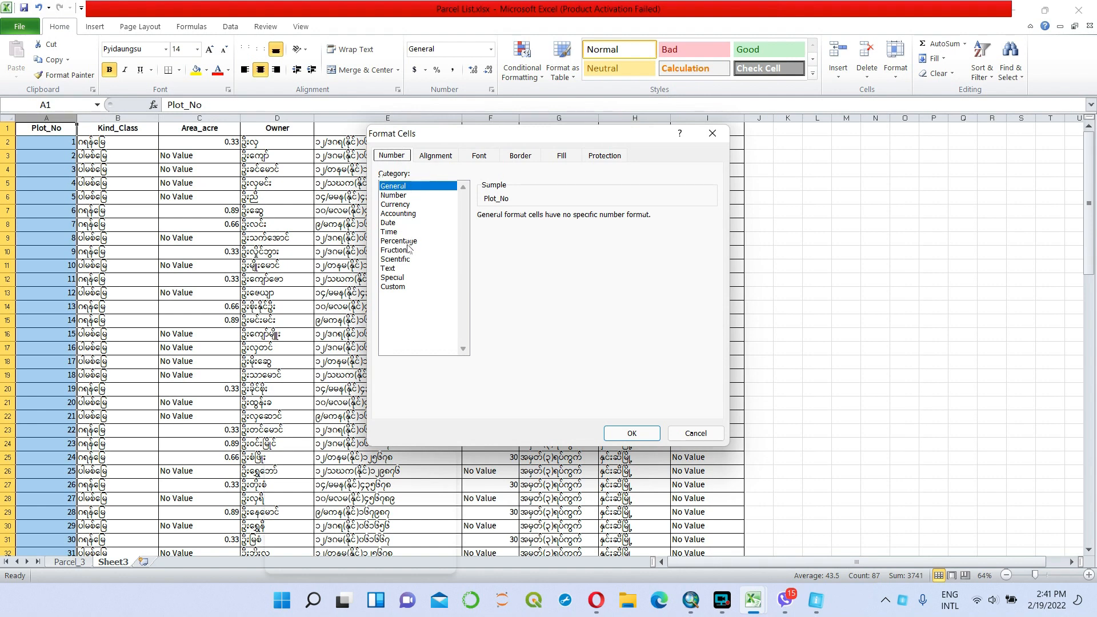
{"action": "left_click", "coordinate": [402, 195]}
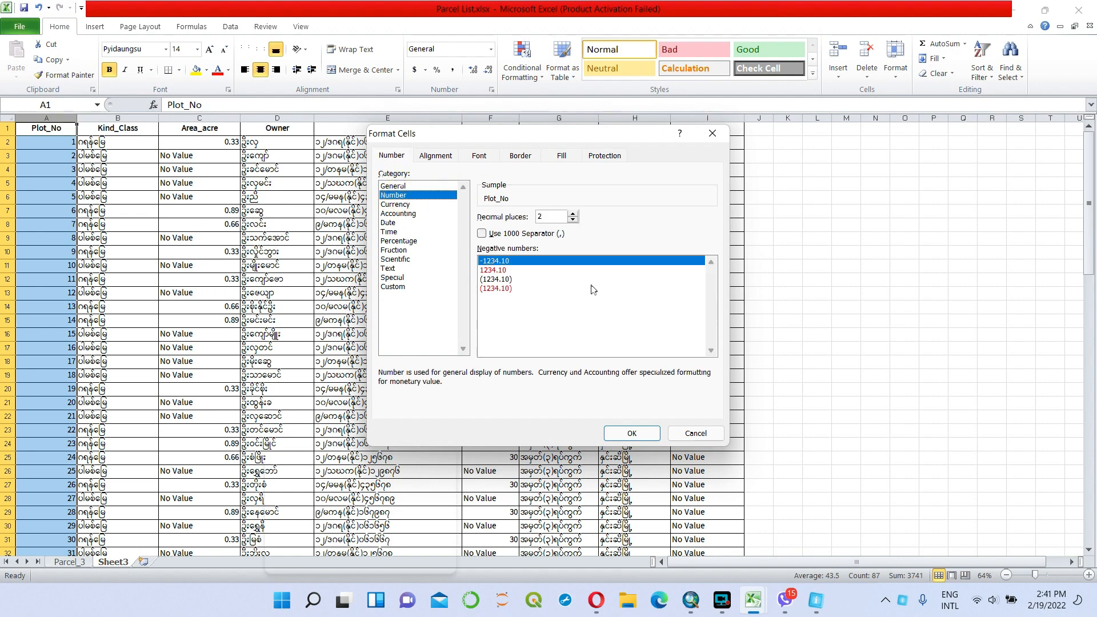
{"action": "left_click_drag", "start_coordinate": [548, 220], "coordinate": [504, 217]}
{"action": "type", "text": "0"}
{"action": "left_click", "coordinate": [638, 432]}
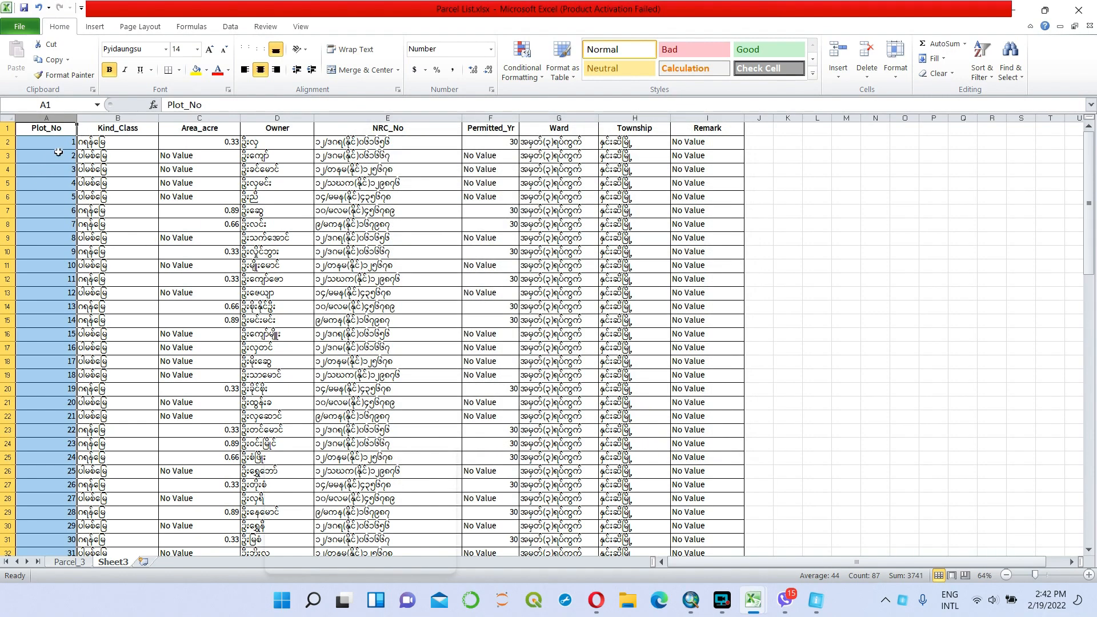
Format the Kind_Class column as Text and keep the Area_acre column in the General format
{"action": "left_click", "coordinate": [120, 117]}
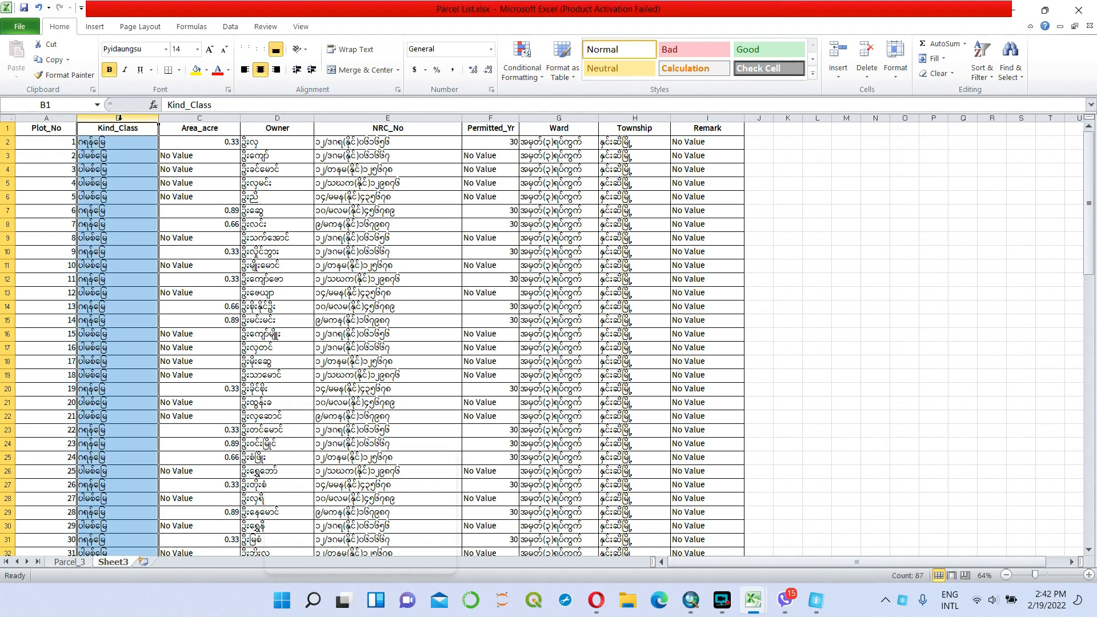
{"action": "key", "text": "ctrl+1"}
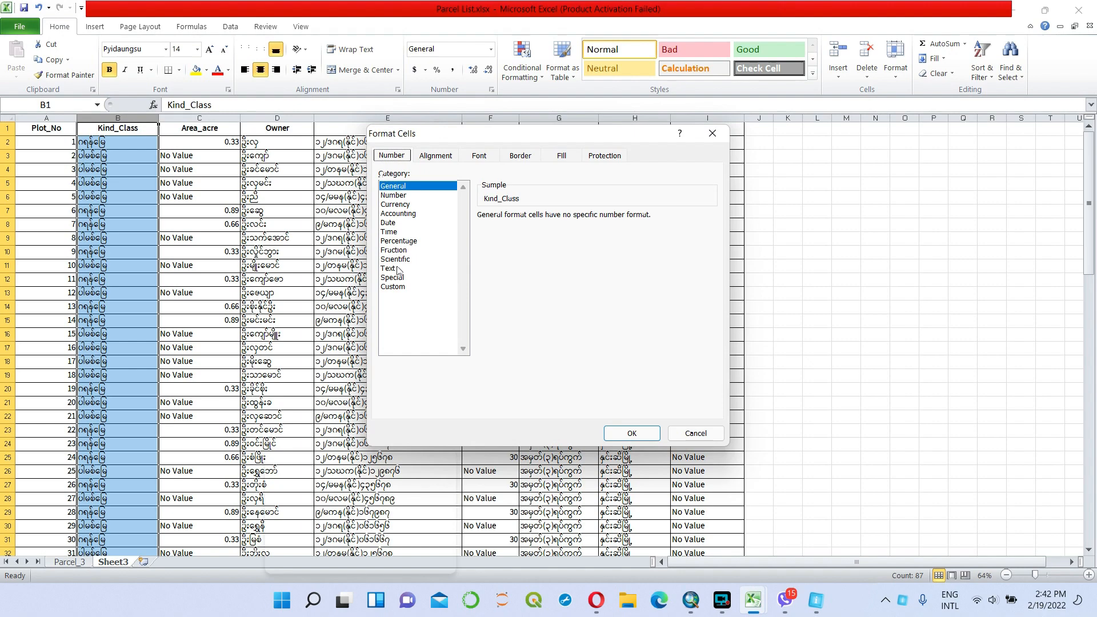
{"action": "left_click", "coordinate": [398, 268]}
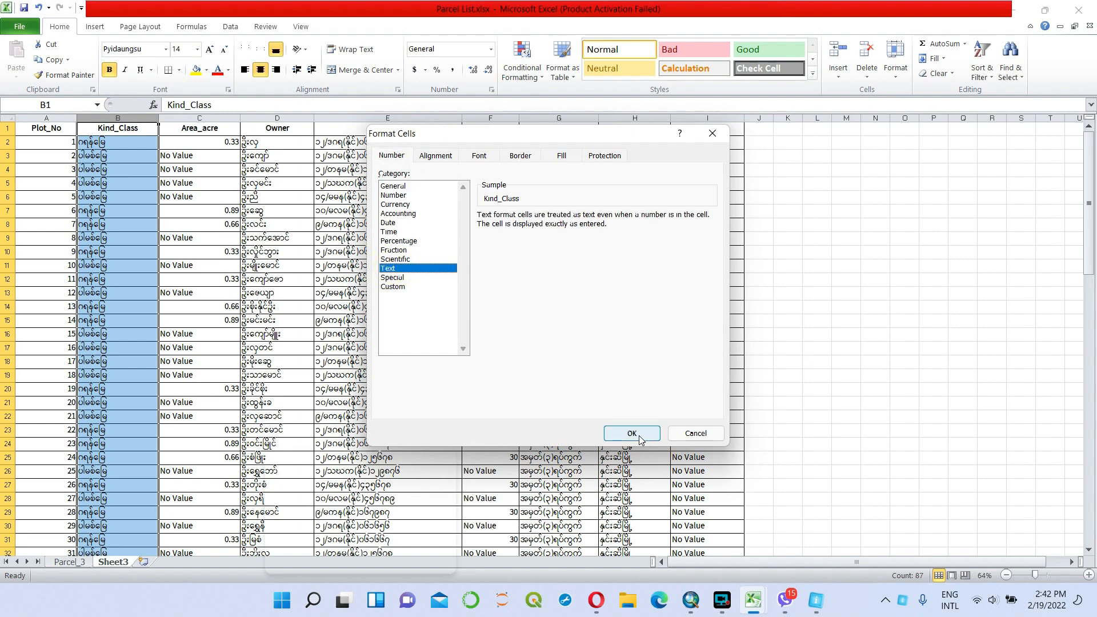
{"action": "left_click", "coordinate": [632, 434]}
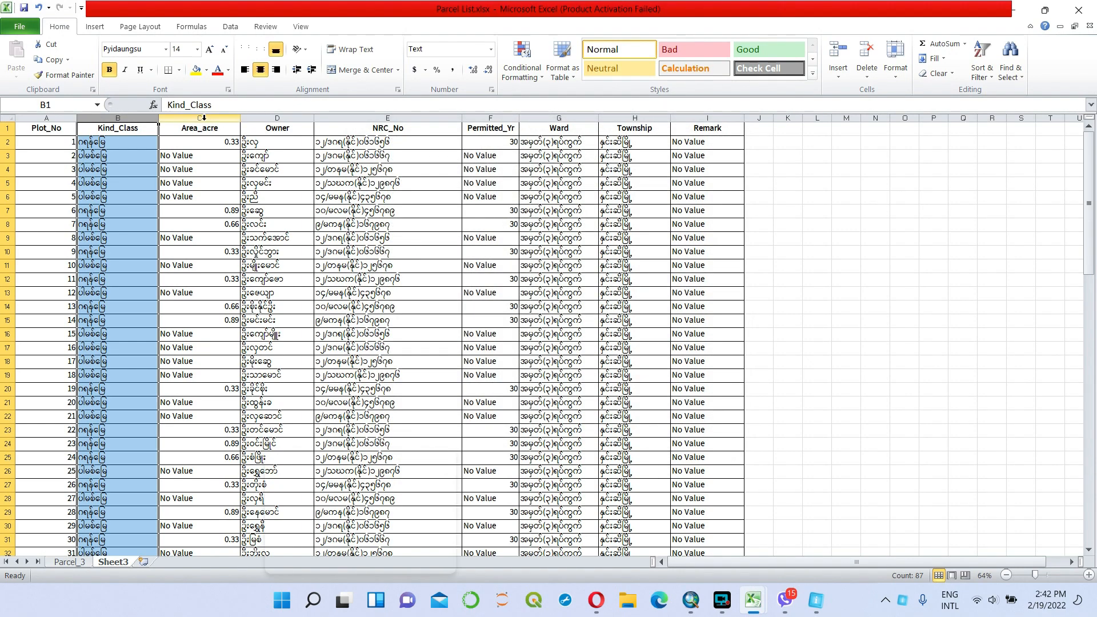
{"action": "left_click", "coordinate": [203, 118]}
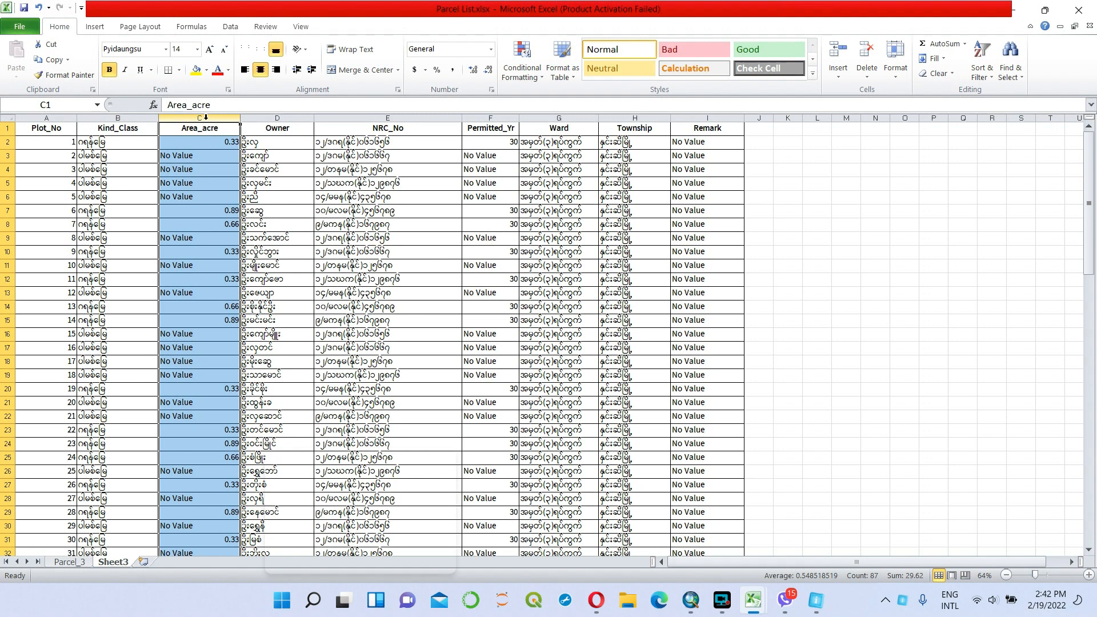
{"action": "key", "text": "ctrl+1"}
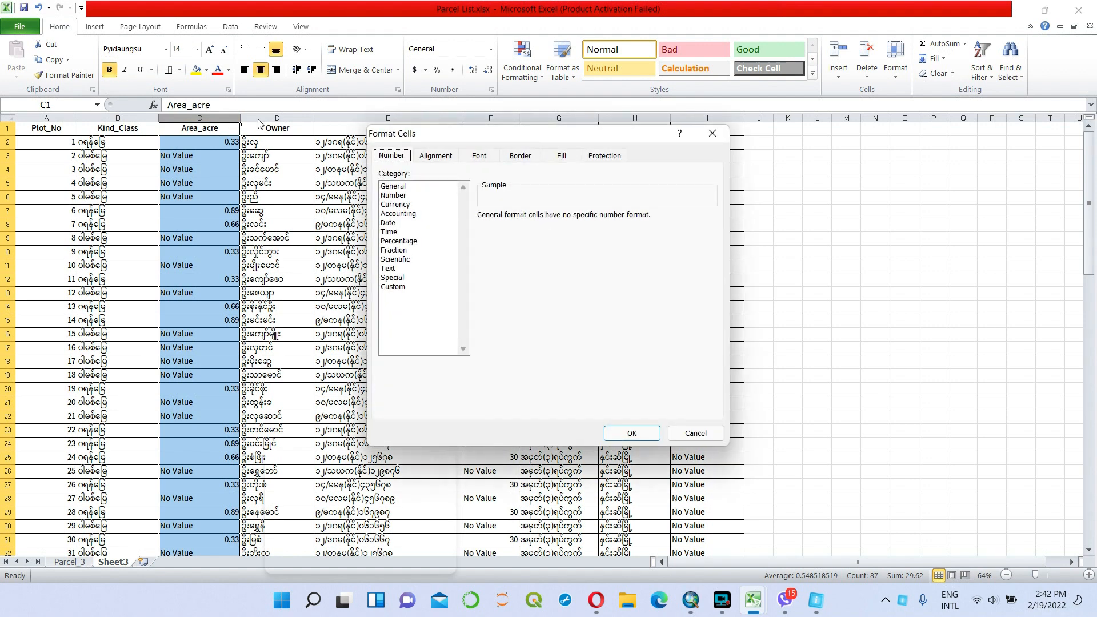
{"action": "left_click", "coordinate": [632, 434]}
Format the Owner and NRC_No columns as Text
{"action": "left_click", "coordinate": [276, 117]}
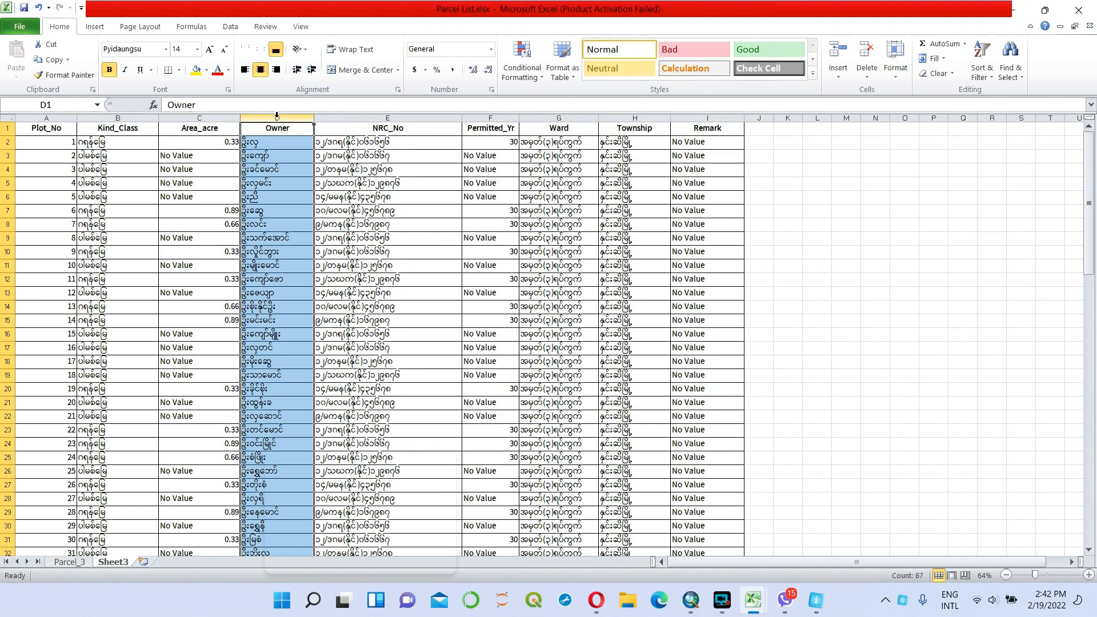
{"action": "key", "text": "ctrl+1"}
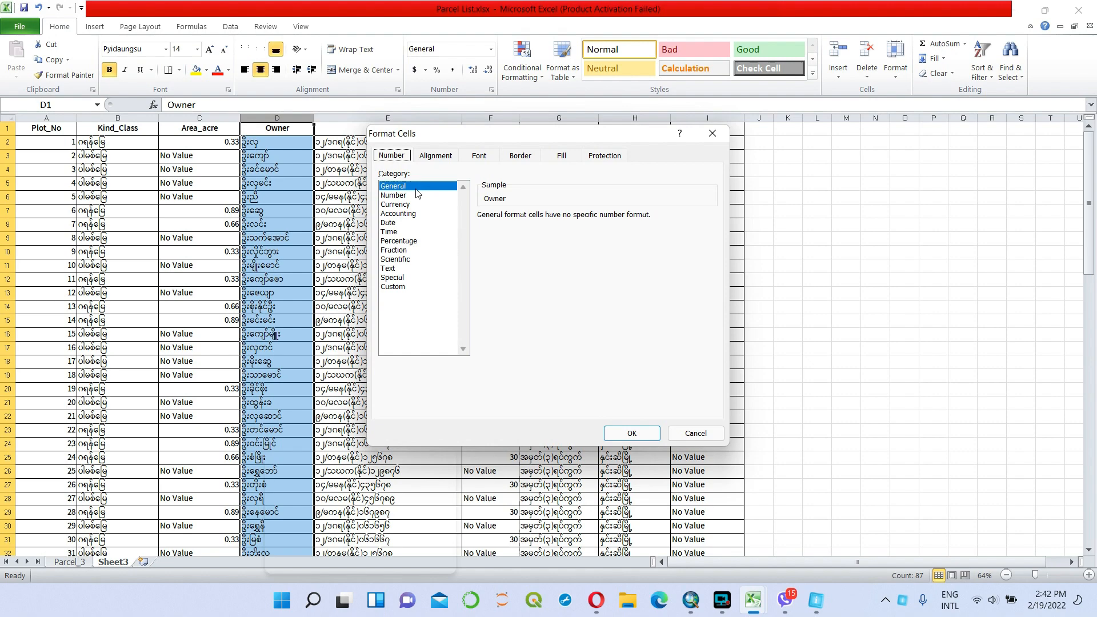
{"action": "left_click", "coordinate": [394, 268]}
{"action": "left_click", "coordinate": [631, 433]}
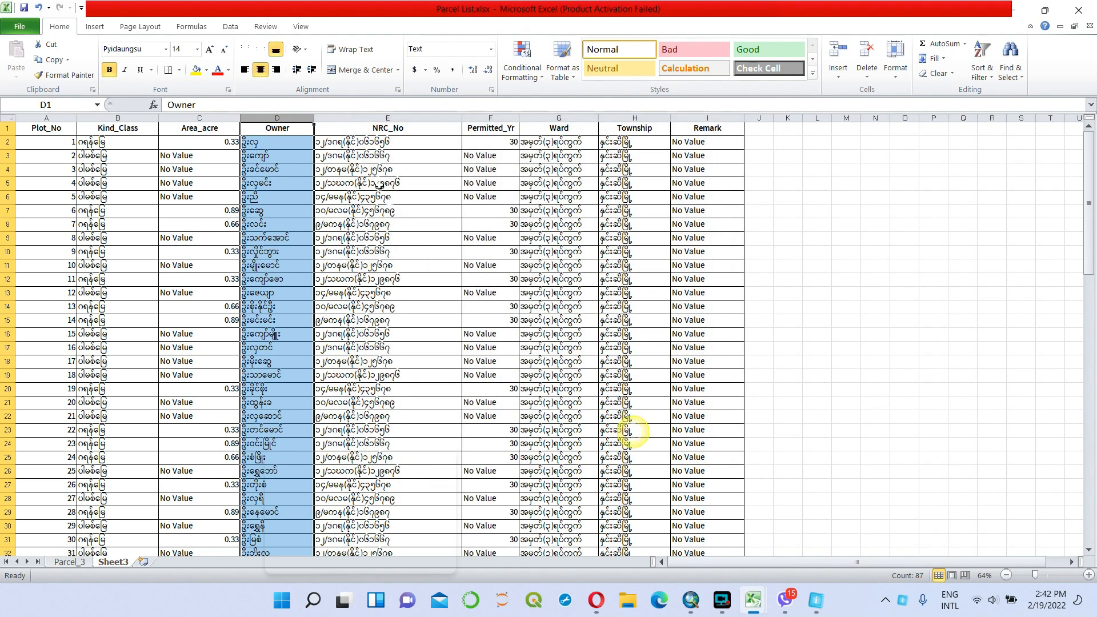
{"action": "left_click", "coordinate": [375, 118]}
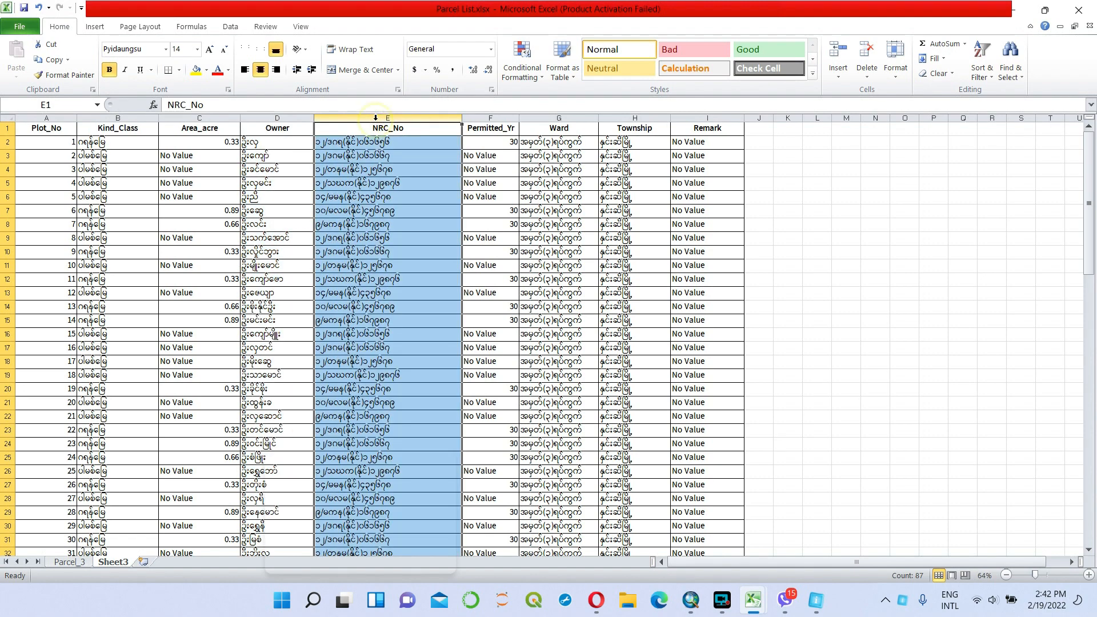
{"action": "key", "text": "ctrl+1"}
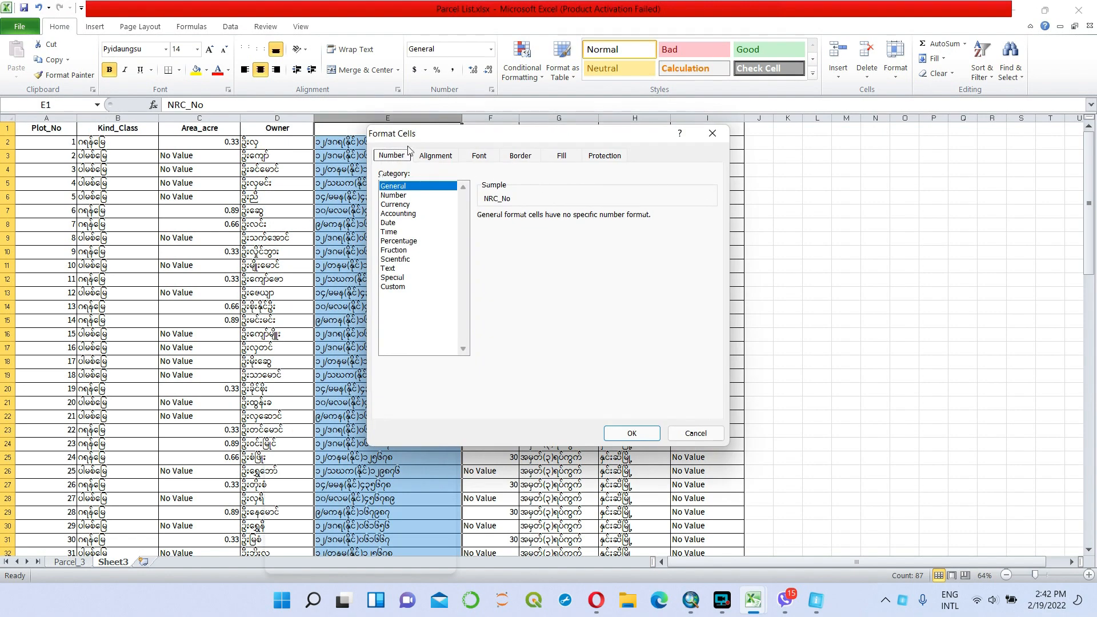
{"action": "left_click", "coordinate": [394, 269]}
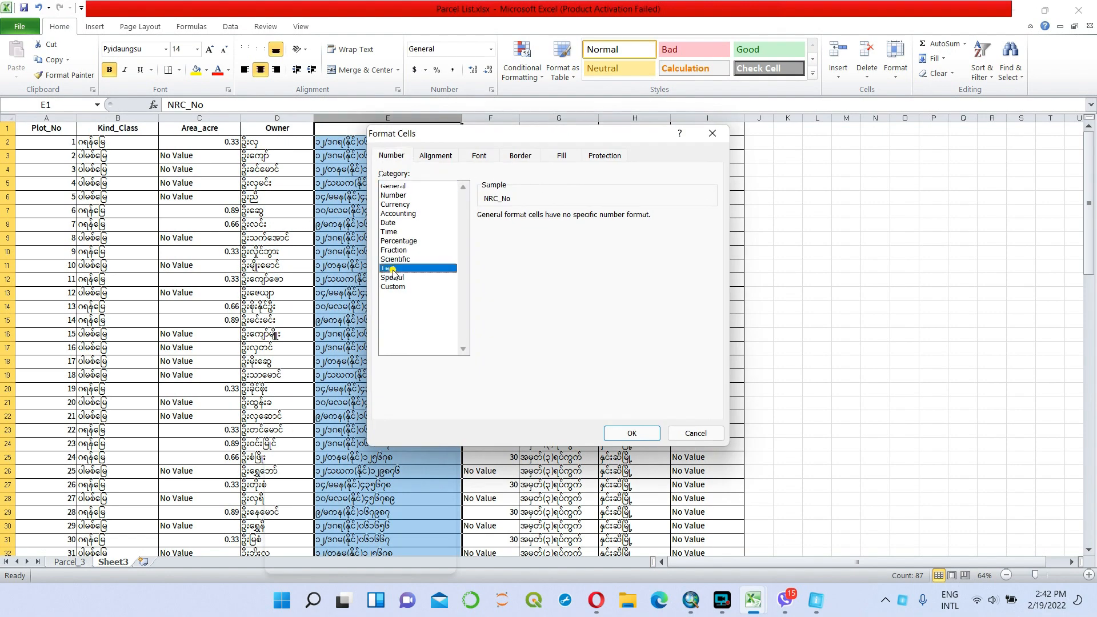
{"action": "left_click", "coordinate": [632, 435]}
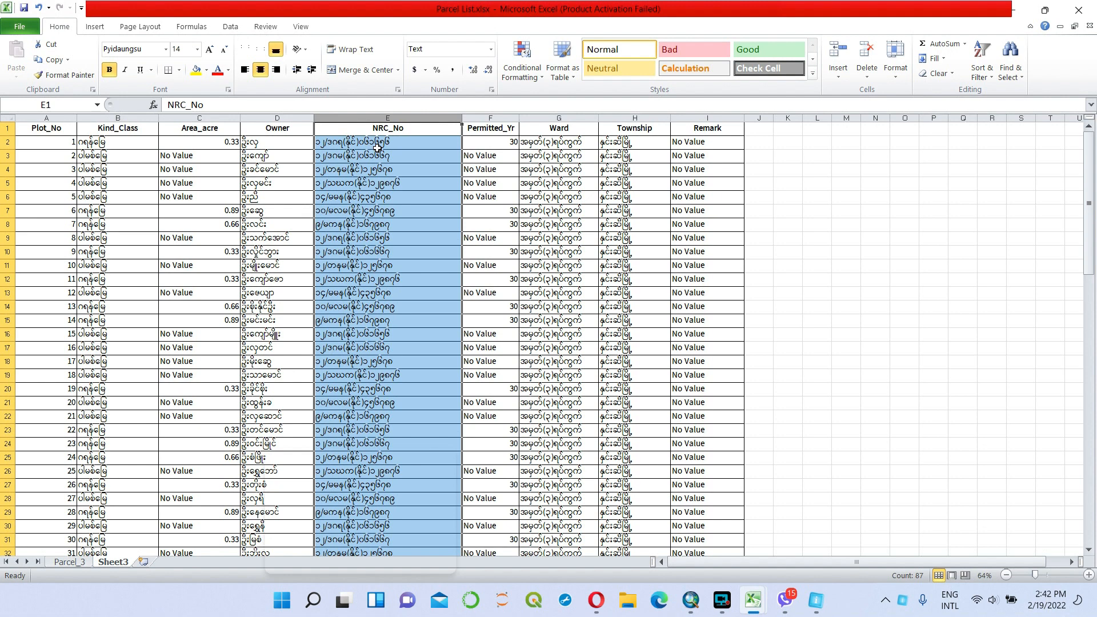
Check the cell formats of the Permitted_Yr, Ward and Township columns and keep each one as General
{"action": "left_click", "coordinate": [489, 119]}
{"action": "key", "text": "ctrl+1"}
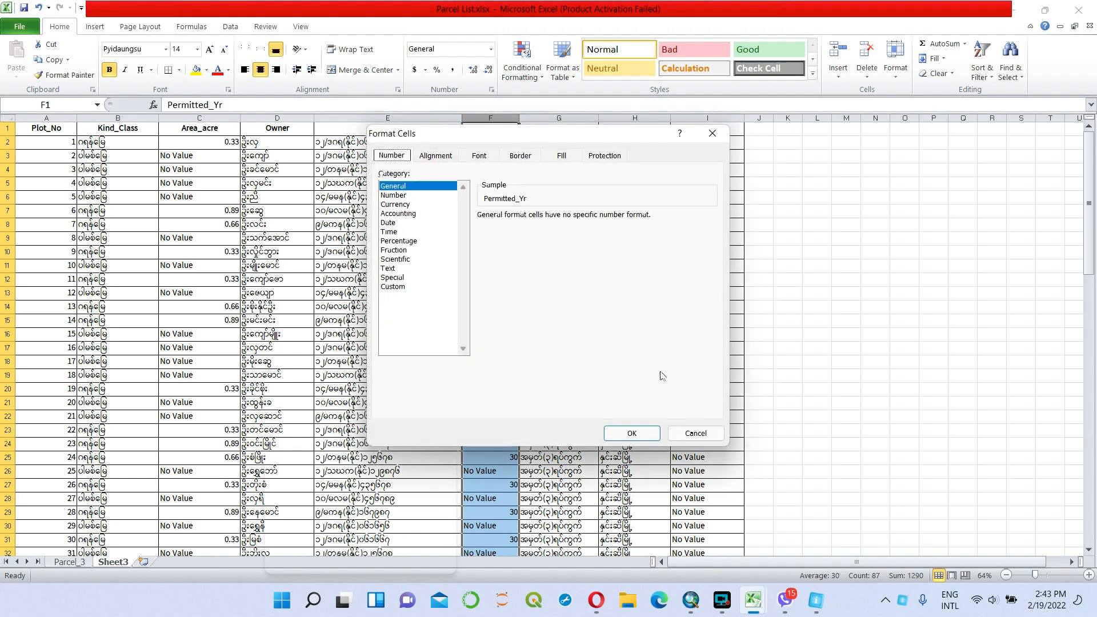
{"action": "left_click", "coordinate": [632, 434]}
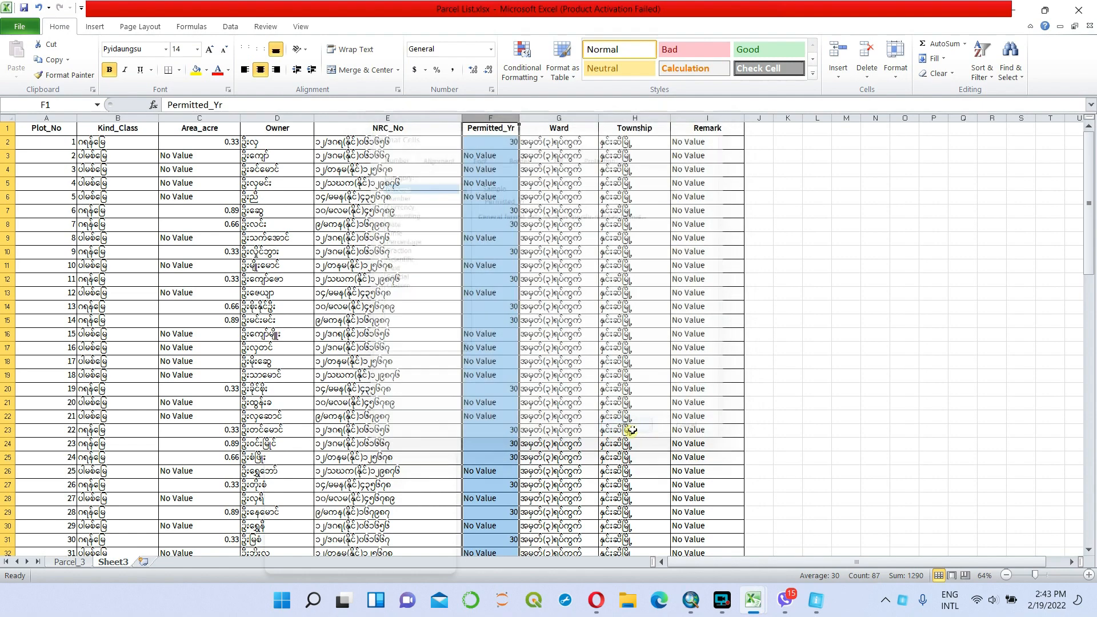
{"action": "left_click", "coordinate": [560, 118]}
{"action": "key", "text": "ctrl+1"}
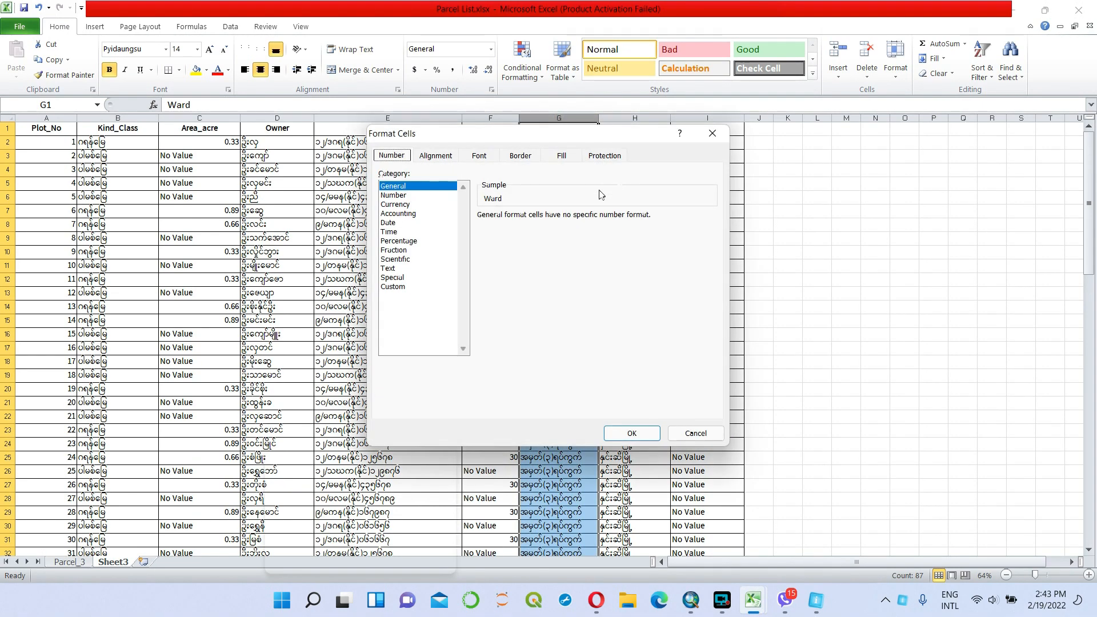
{"action": "left_click", "coordinate": [632, 433]}
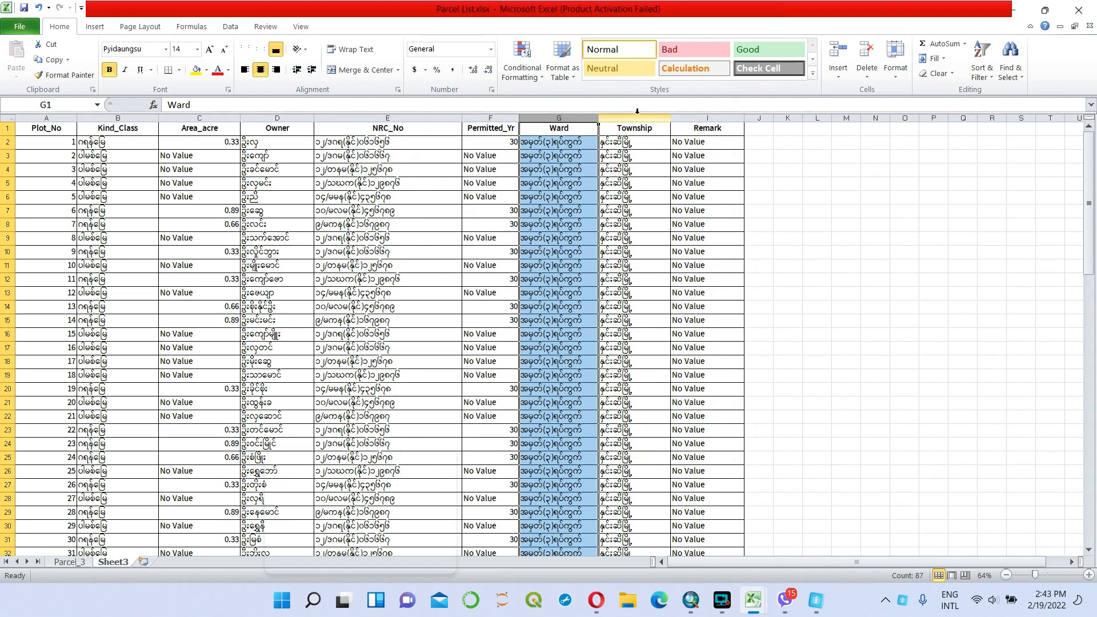
{"action": "left_click", "coordinate": [635, 117]}
{"action": "key", "text": "ctrl+1"}
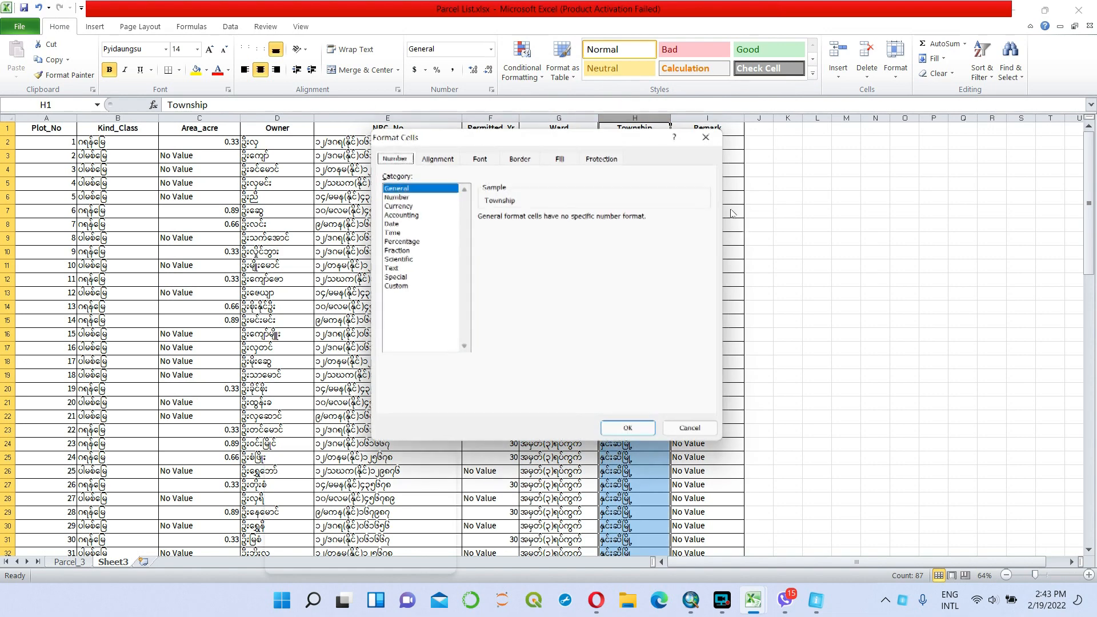
{"action": "left_click", "coordinate": [632, 433]}
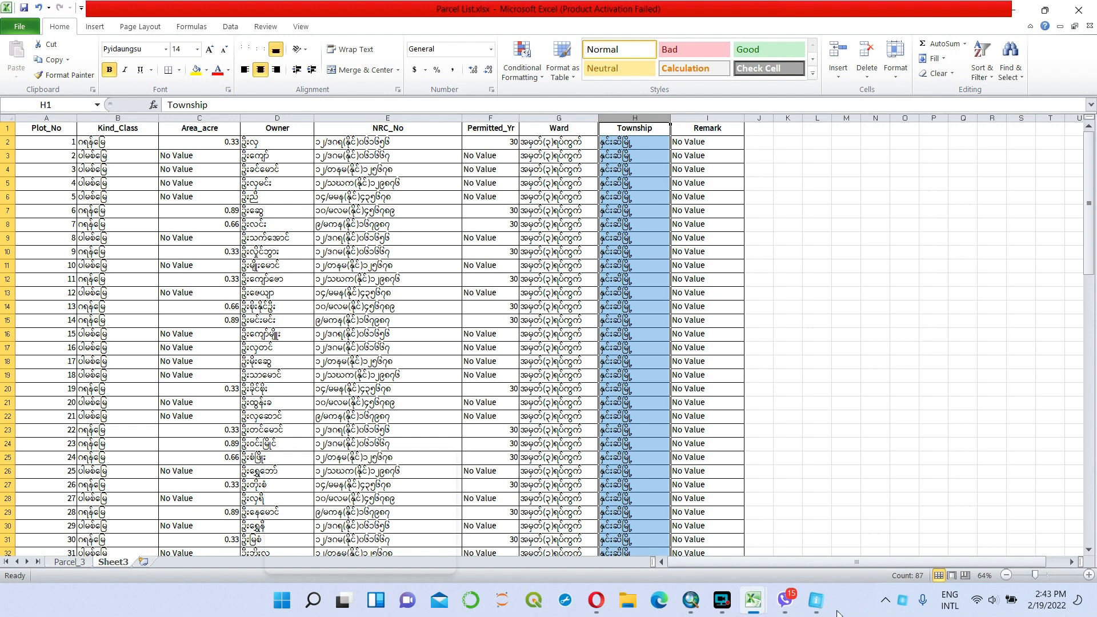
Switch to ArcMap and examine the Plot_No field's properties in the Parcel layer's attribute table, closing the table when done
{"action": "left_click", "coordinate": [691, 608]}
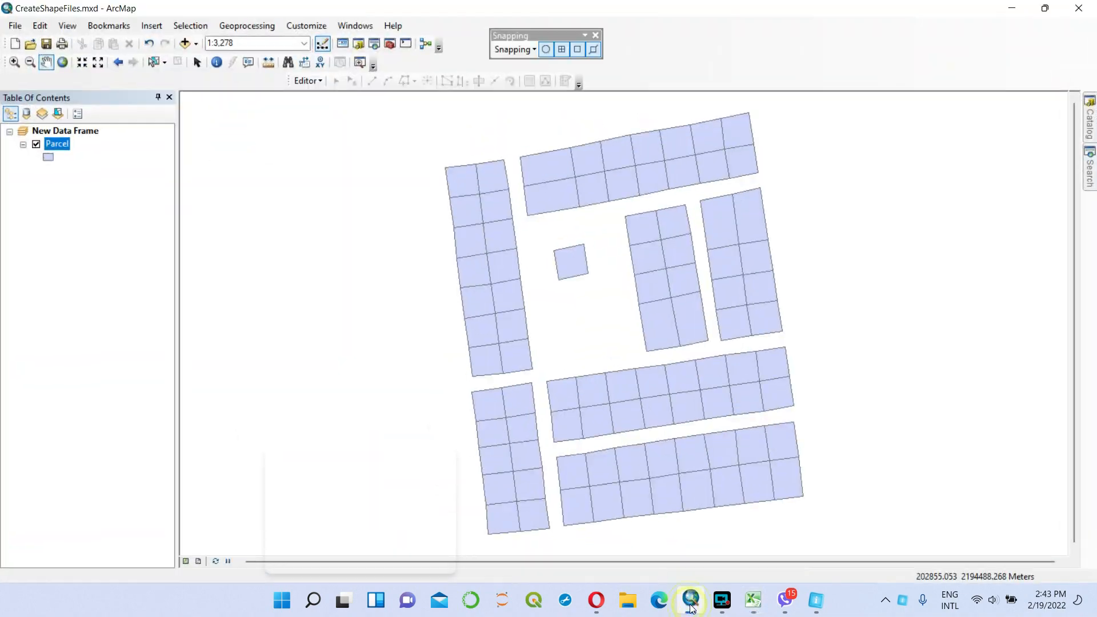
{"action": "right_click", "coordinate": [57, 144]}
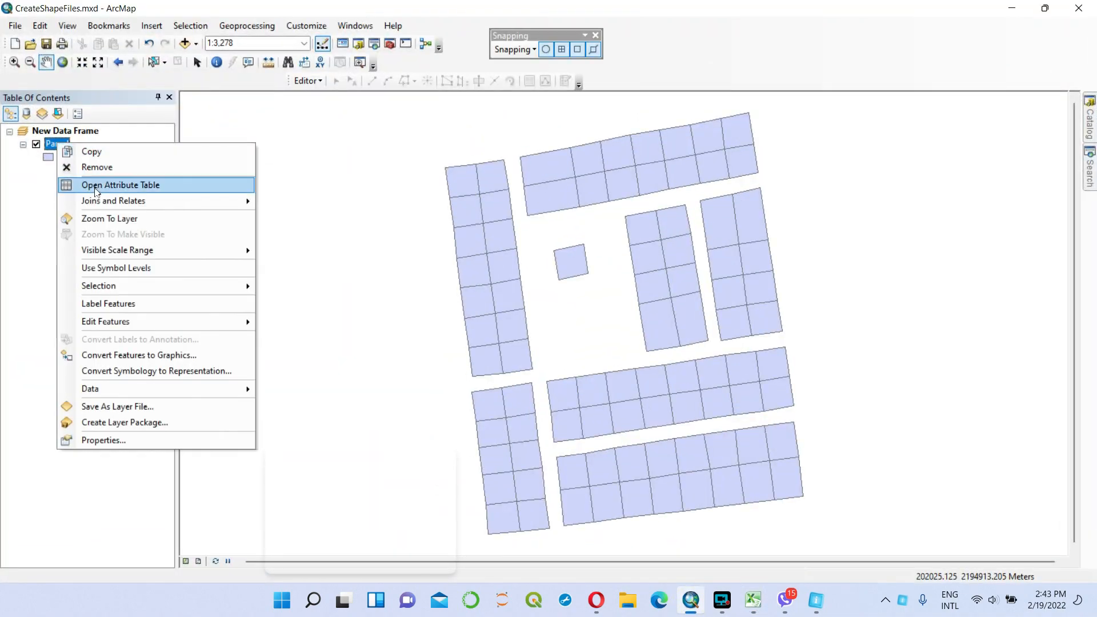
{"action": "left_click", "coordinate": [98, 183]}
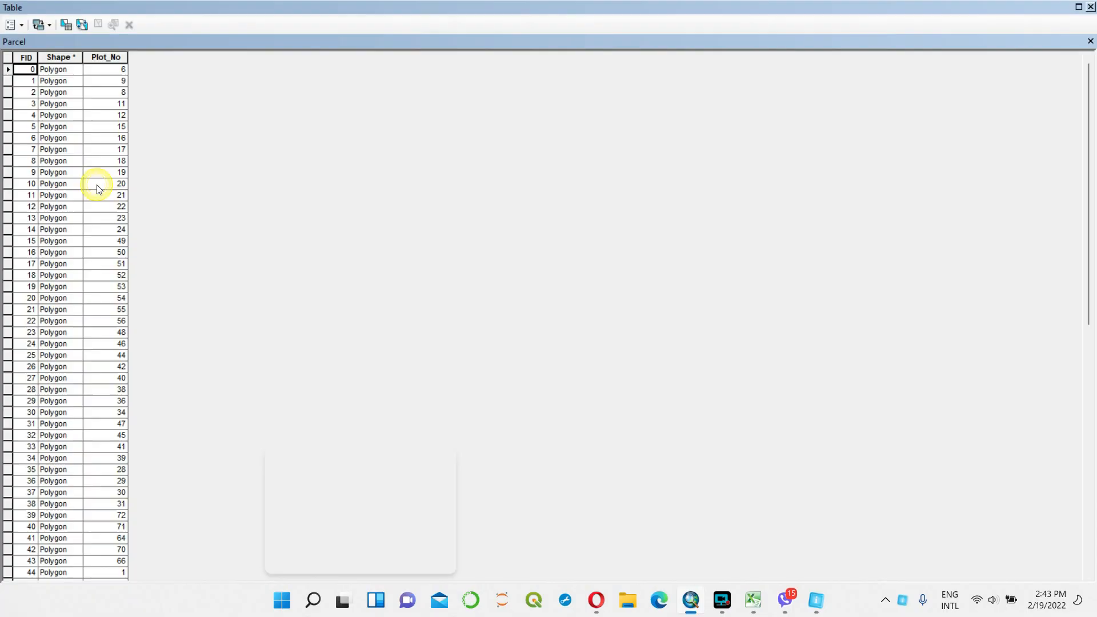
{"action": "right_click", "coordinate": [108, 55]}
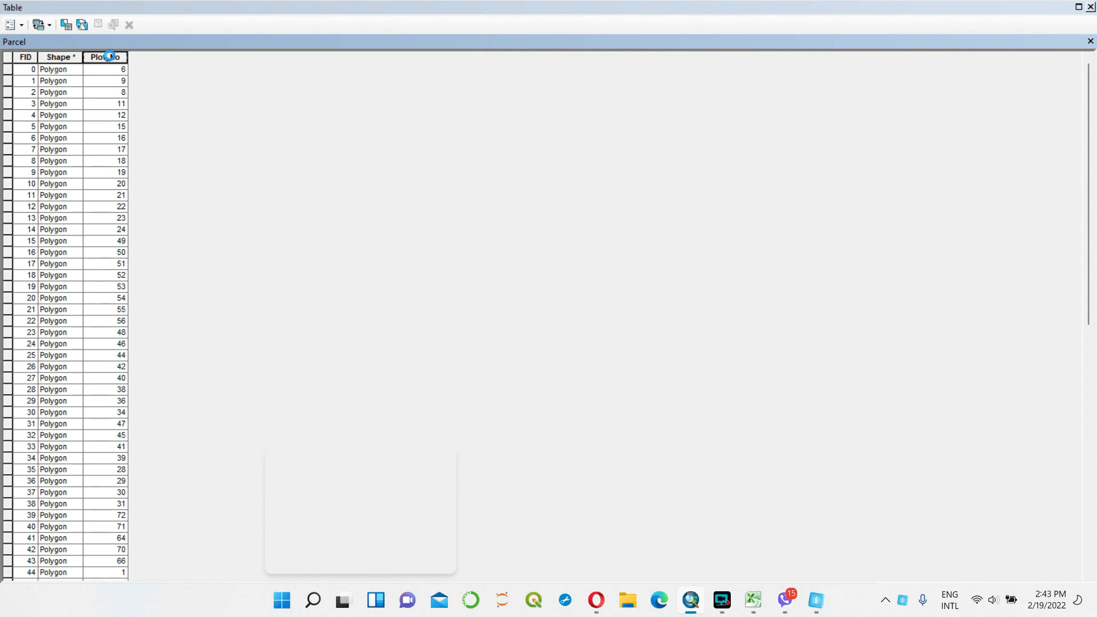
{"action": "left_click", "coordinate": [169, 233]}
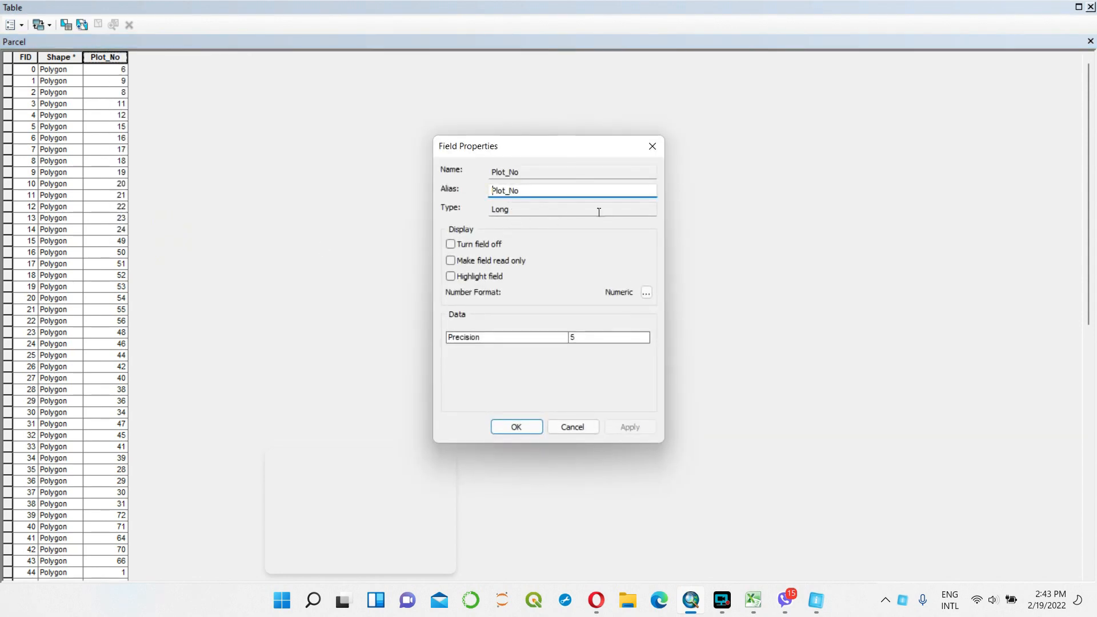
{"action": "left_click", "coordinate": [530, 432]}
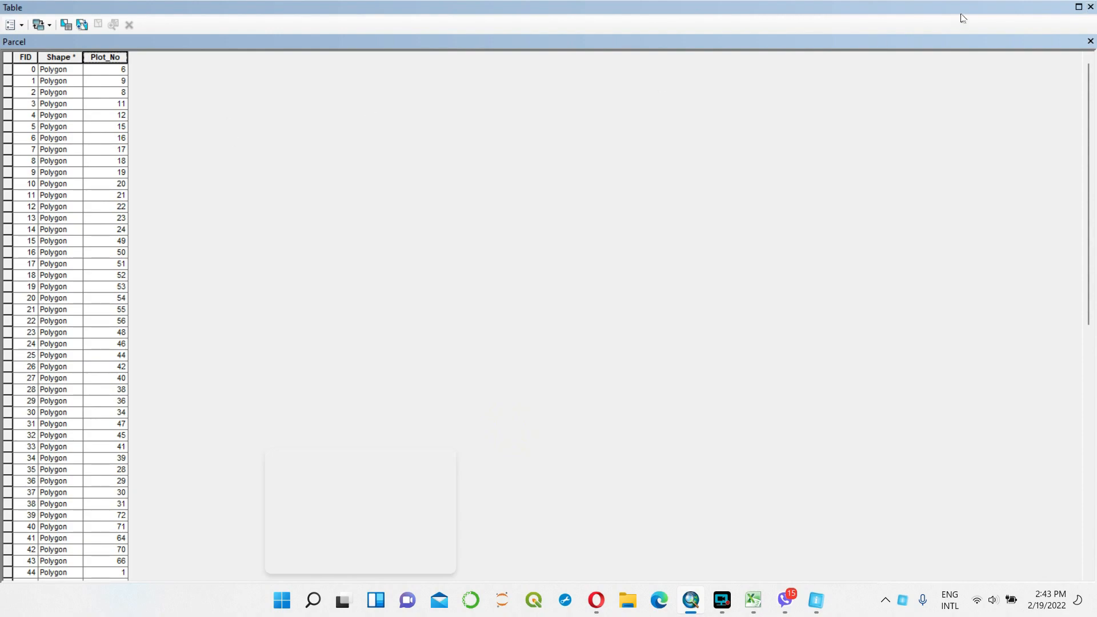
{"action": "left_click", "coordinate": [1090, 41]}
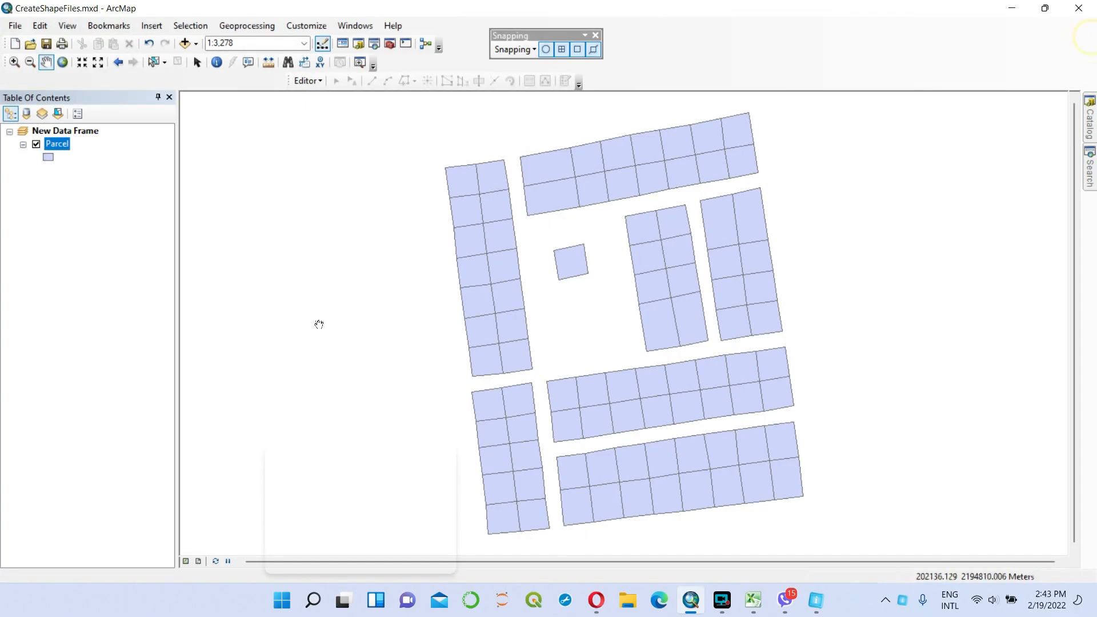
Switch to the Parcel List workbook in Excel and save it as Parcel List.xlsx in the Table folder, replacing the existing file
{"action": "left_click", "coordinate": [753, 601]}
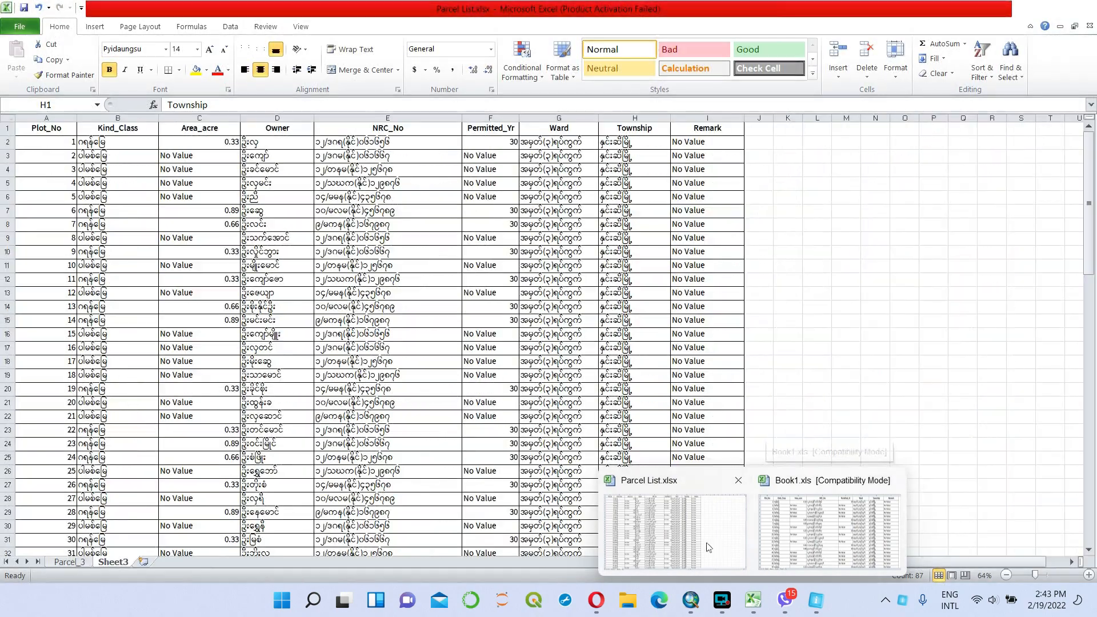
{"action": "left_click", "coordinate": [705, 542]}
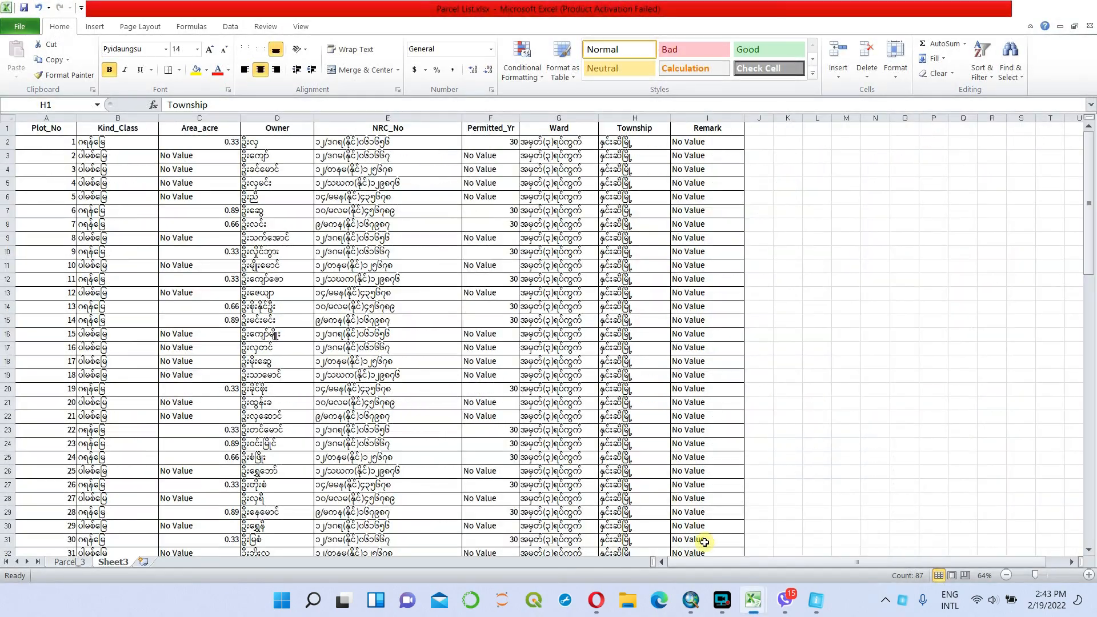
{"action": "scroll", "coordinate": [656, 186], "scroll_direction": "down", "scroll_amount": 20}
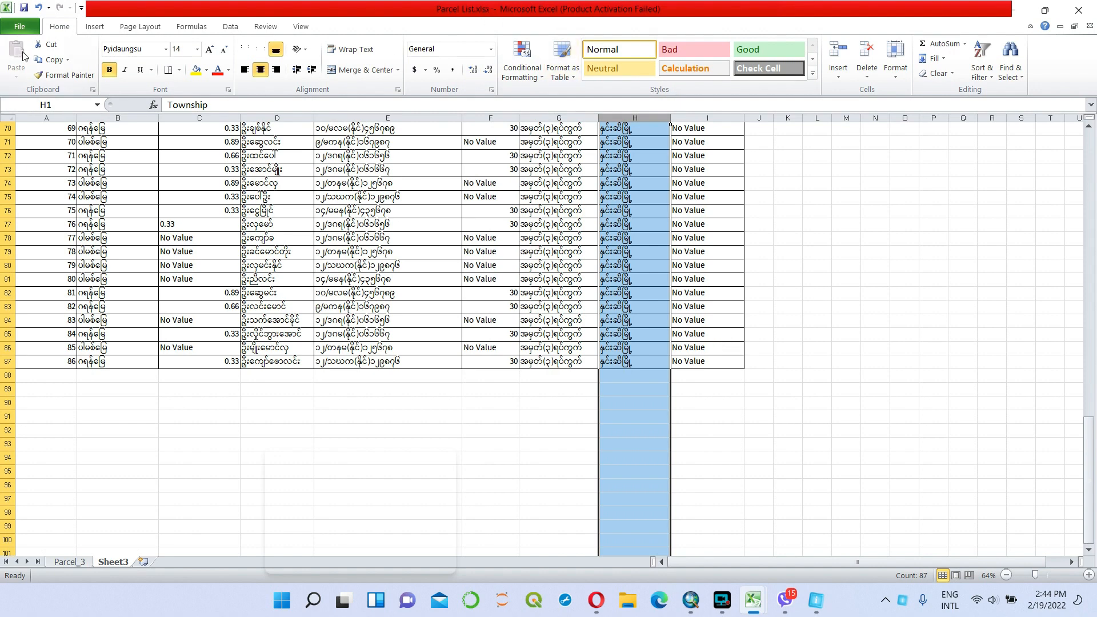
{"action": "left_click", "coordinate": [20, 27]}
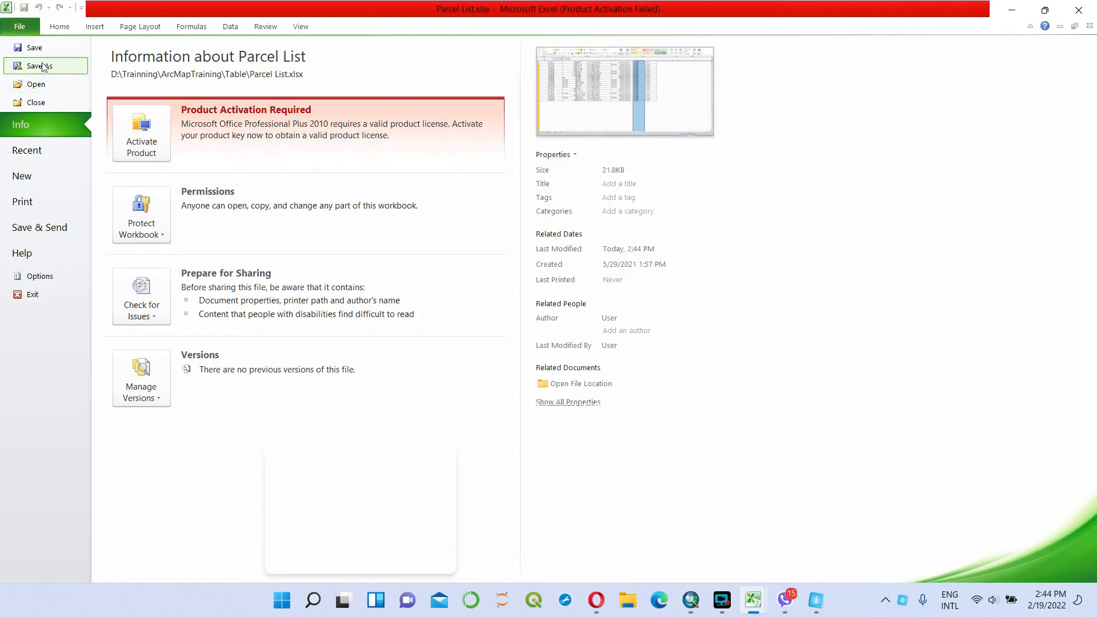
{"action": "left_click", "coordinate": [40, 63]}
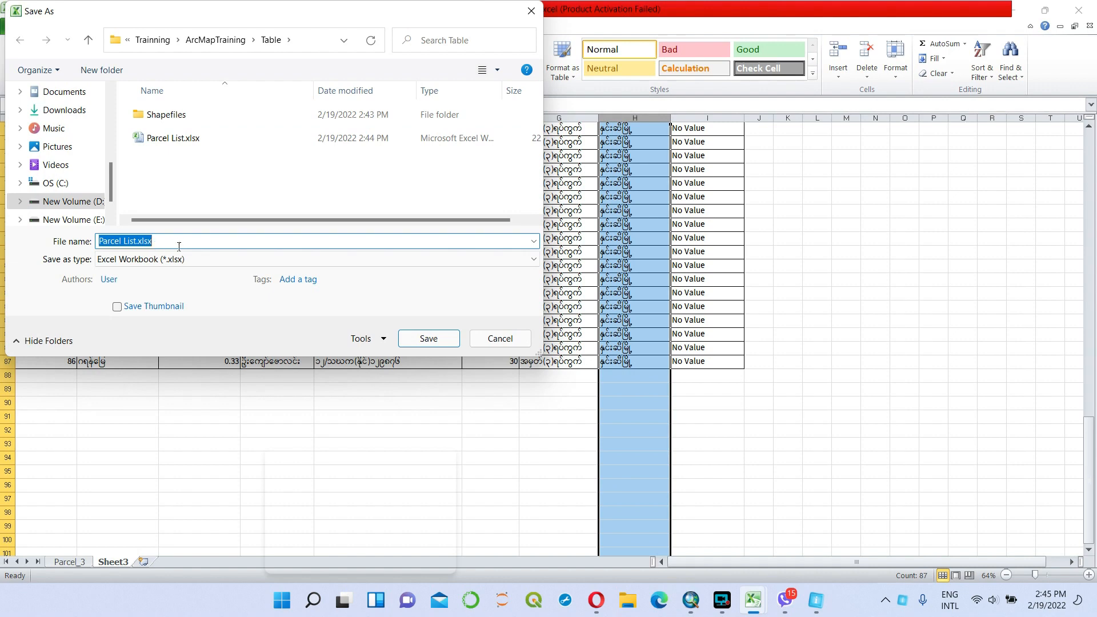
{"action": "left_click", "coordinate": [426, 339]}
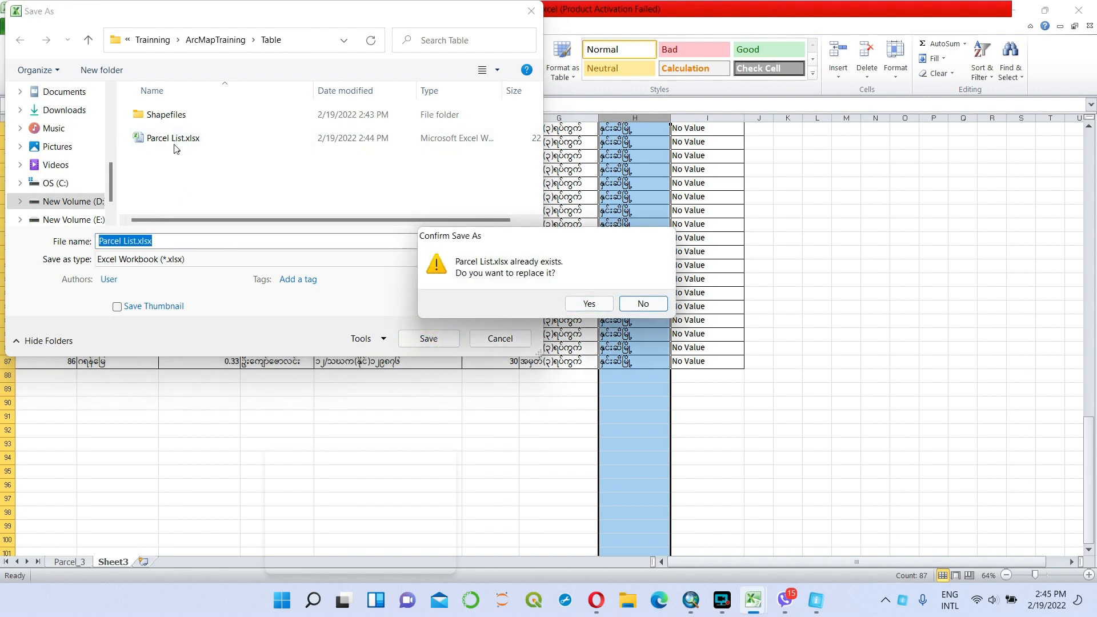
{"action": "left_click", "coordinate": [606, 307]}
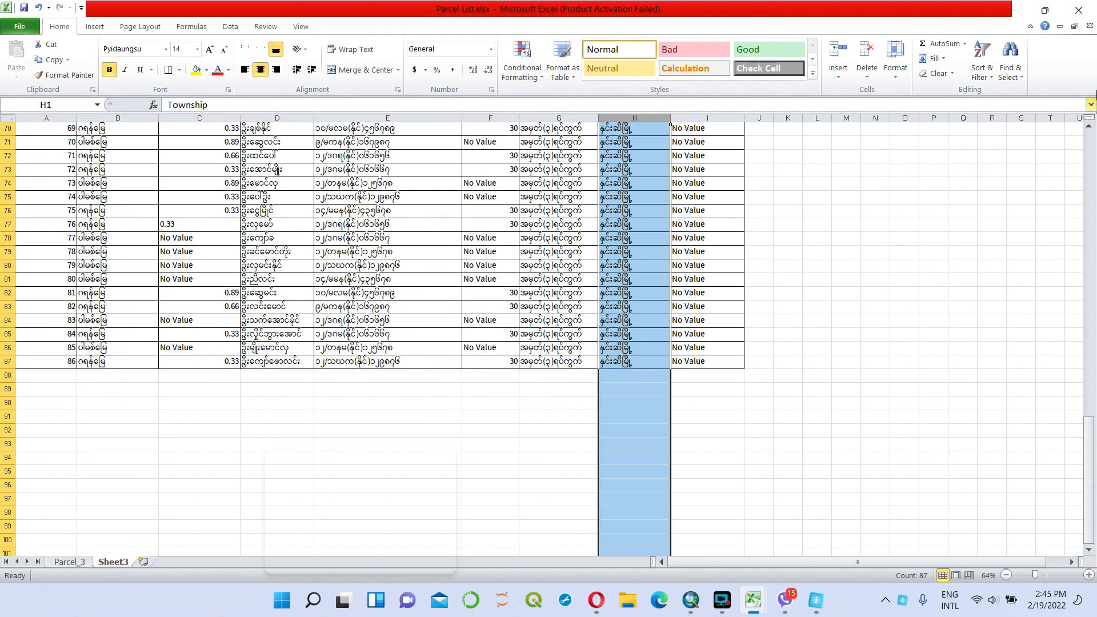
Switch to ArcMap and add the Sheet3$ table of Parcel List.xlsx from the Table folder to the data frame
{"action": "left_click", "coordinate": [694, 605]}
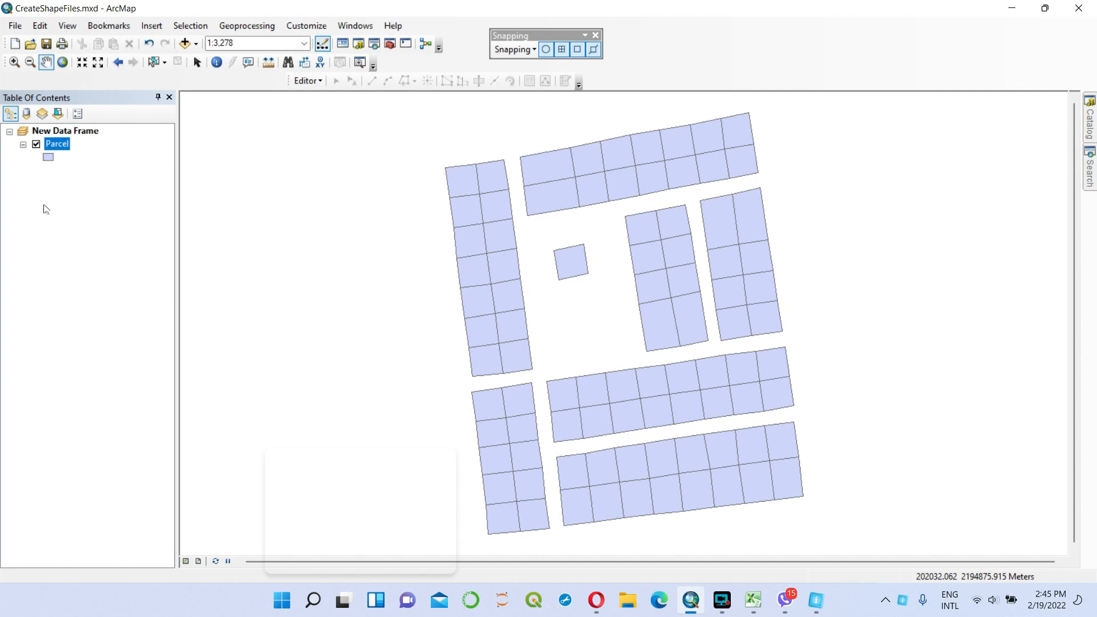
{"action": "left_click", "coordinate": [1091, 123]}
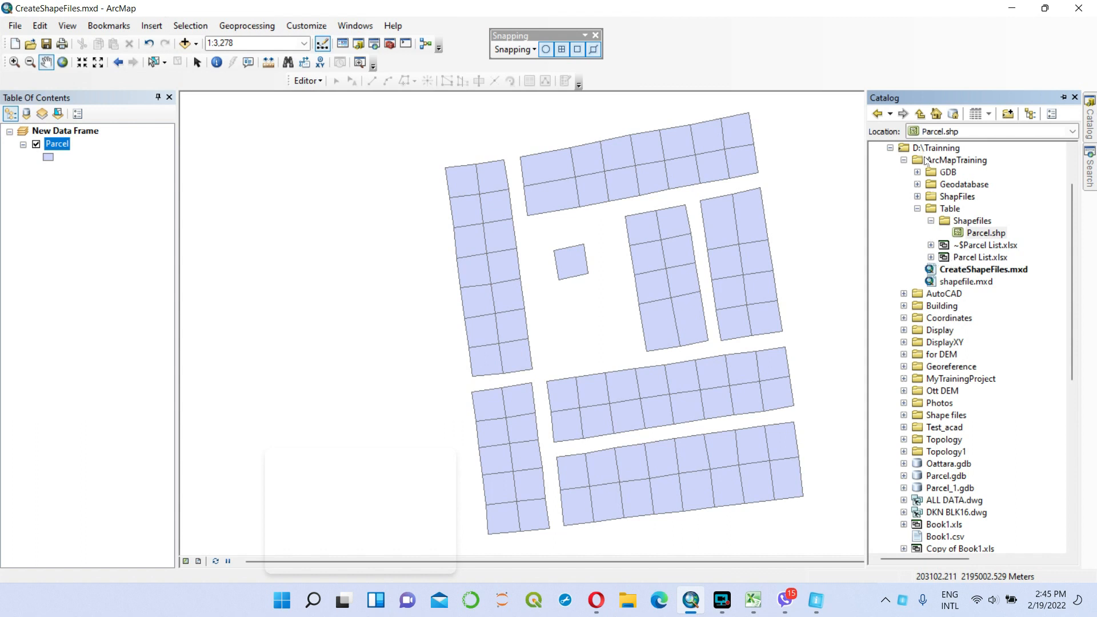
{"action": "left_click", "coordinate": [930, 257]}
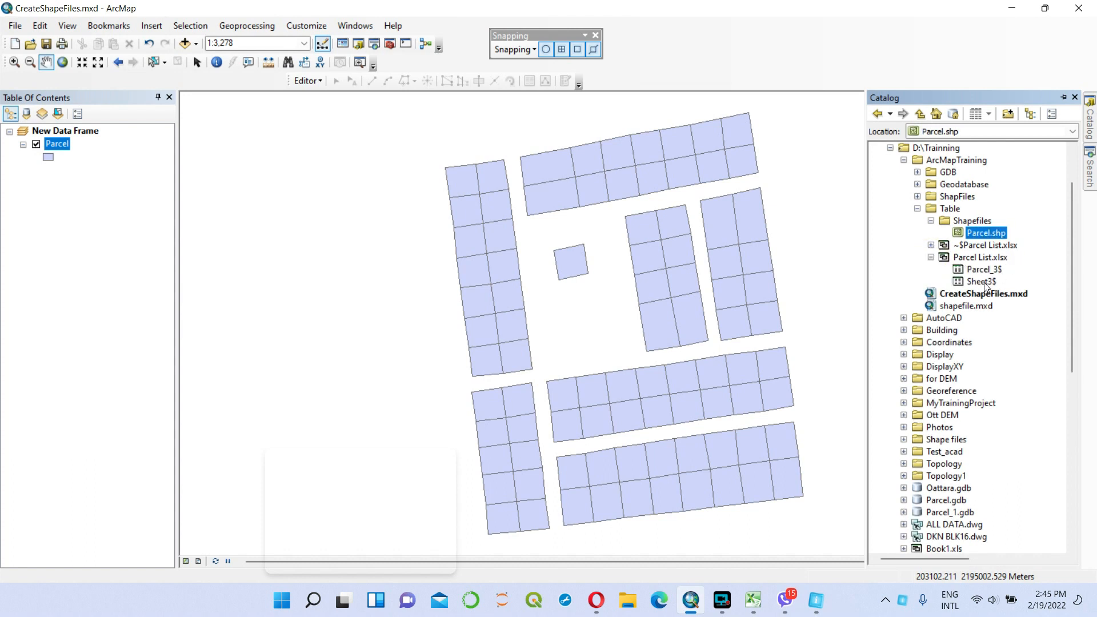
{"action": "left_click_drag", "start_coordinate": [984, 286], "coordinate": [132, 285]}
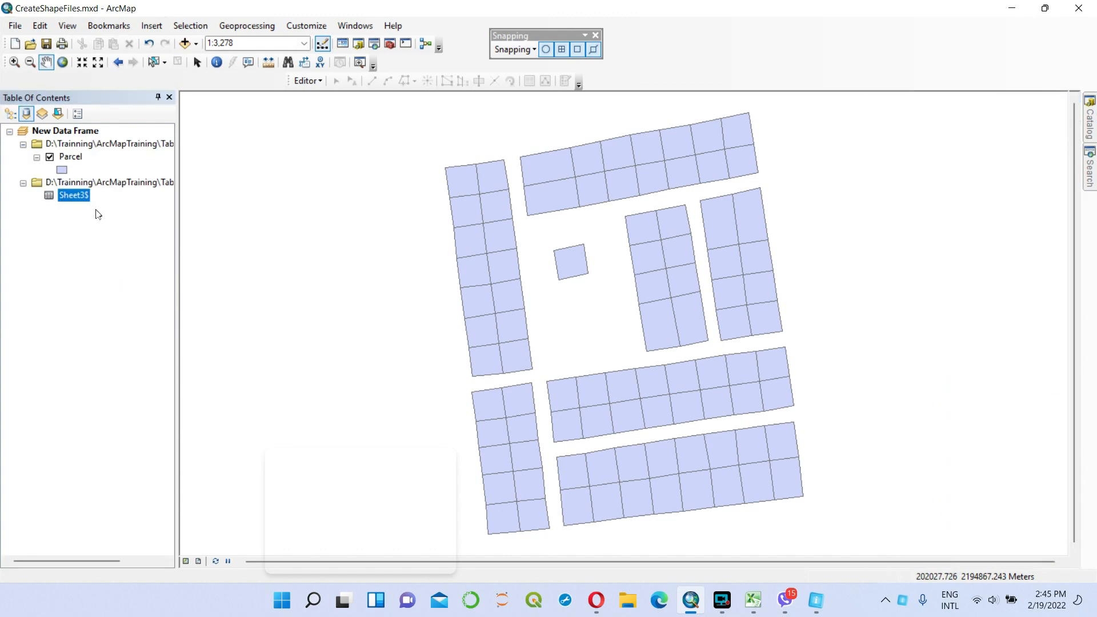
Open the Sheet3$ table to check its columns and records, and close it again
{"action": "right_click", "coordinate": [78, 194]}
{"action": "left_click", "coordinate": [112, 202]}
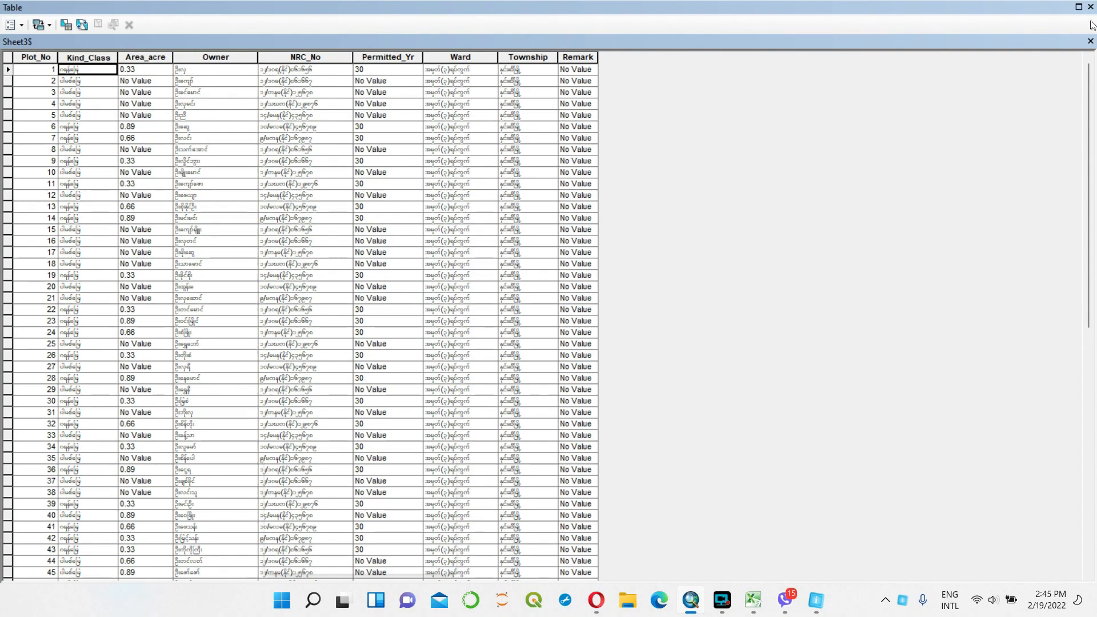
{"action": "left_click", "coordinate": [1091, 39]}
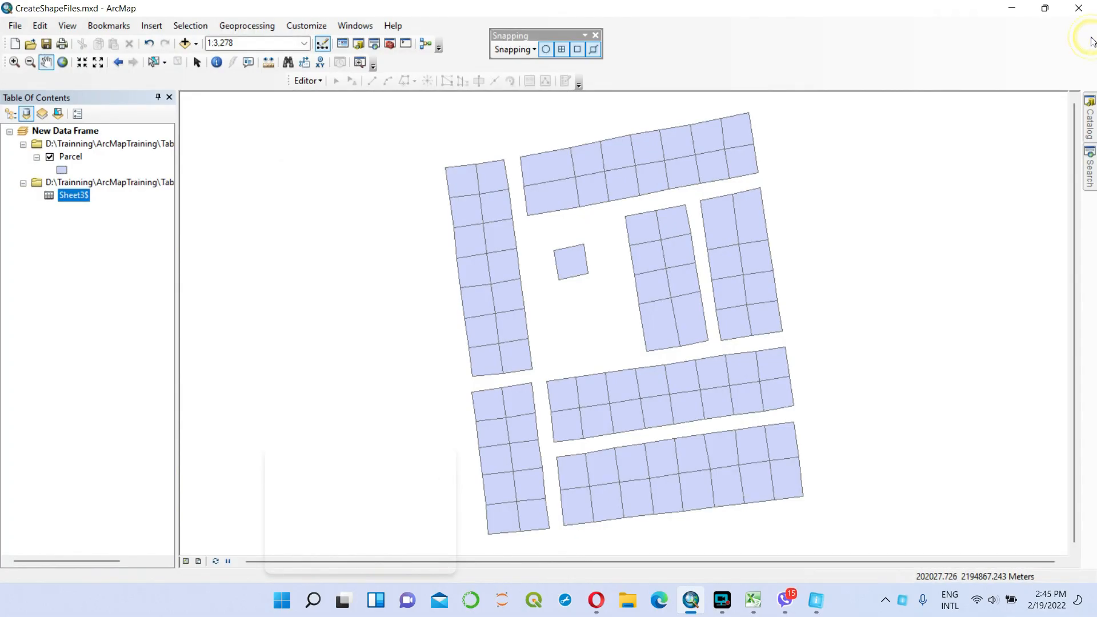
Set up an attribute join from the Parcel layer to Sheet3$, using Plot_No as the join field on both sides and keeping all records
{"action": "right_click", "coordinate": [72, 159]}
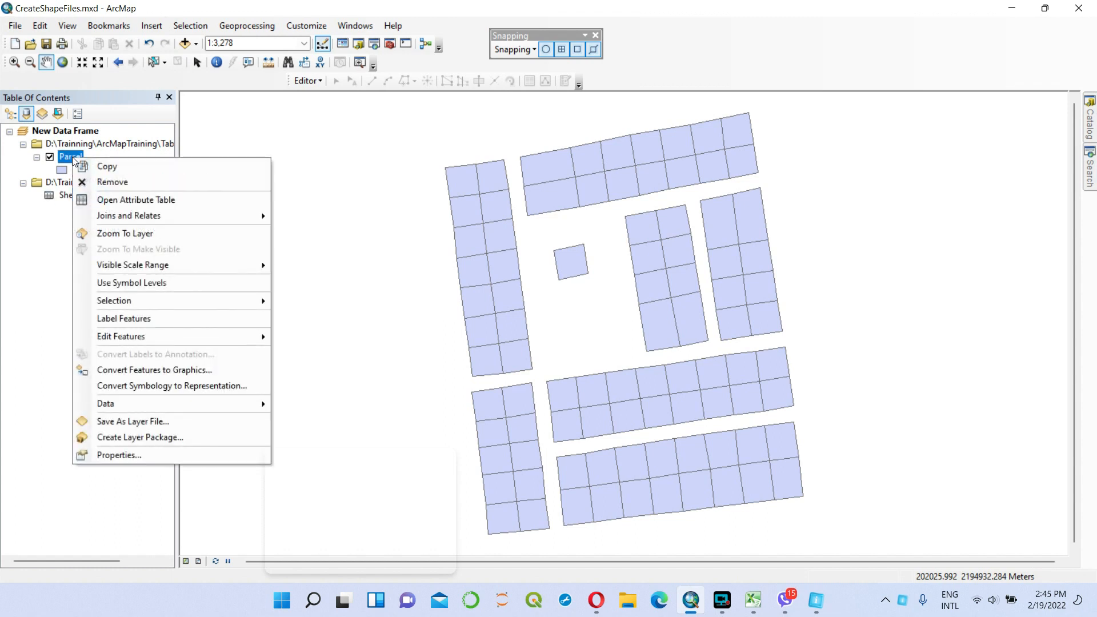
{"action": "mouse_move", "coordinate": [143, 216]}
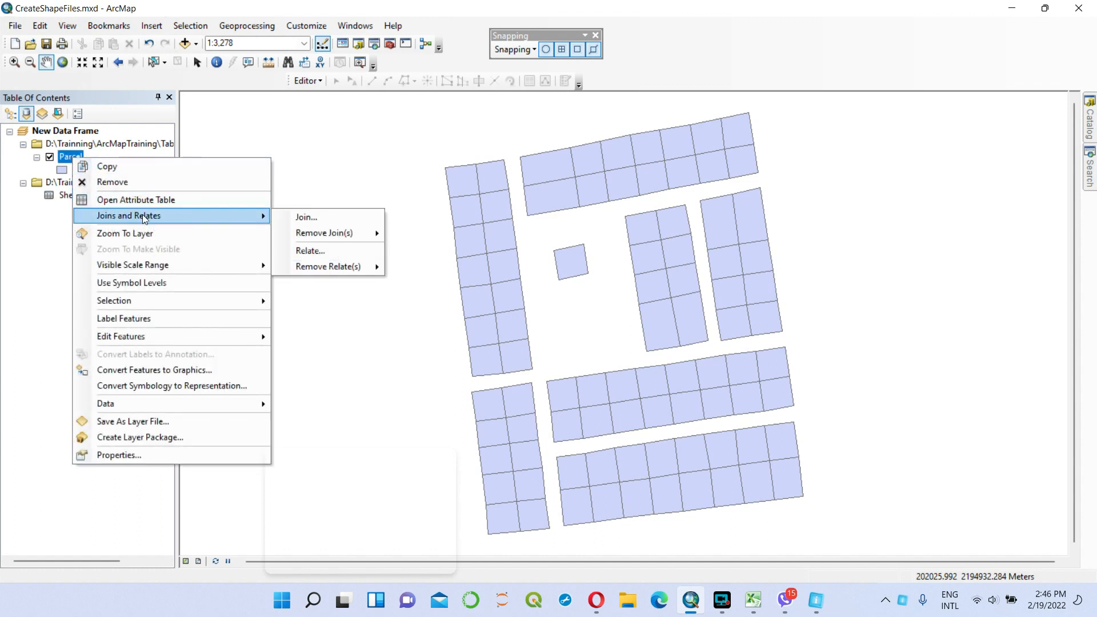
{"action": "left_click", "coordinate": [320, 216]}
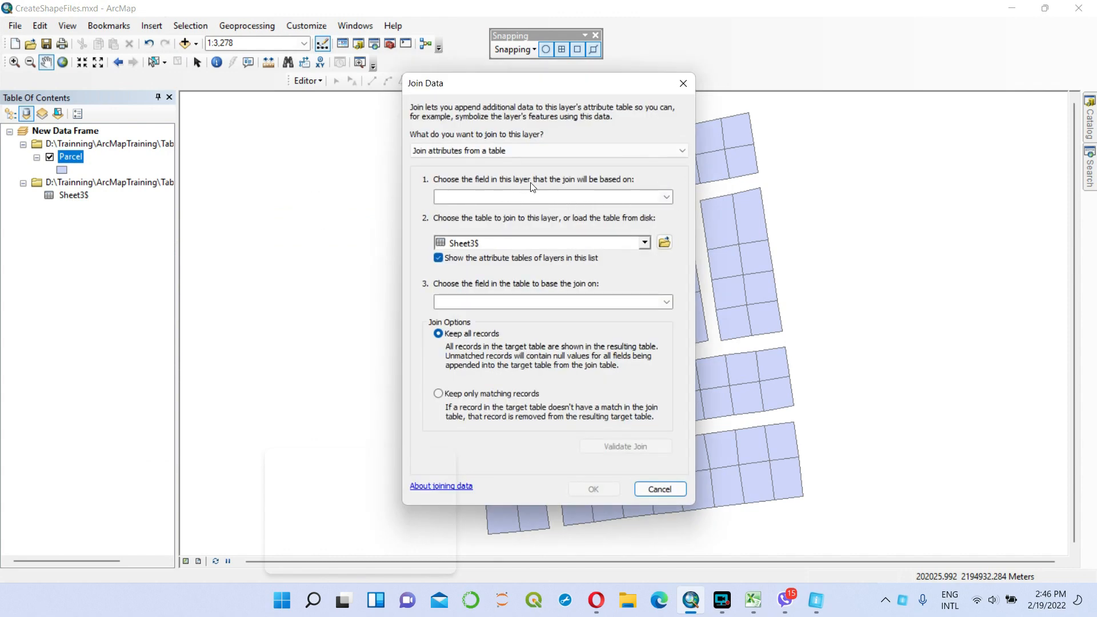
{"action": "left_click", "coordinate": [666, 197]}
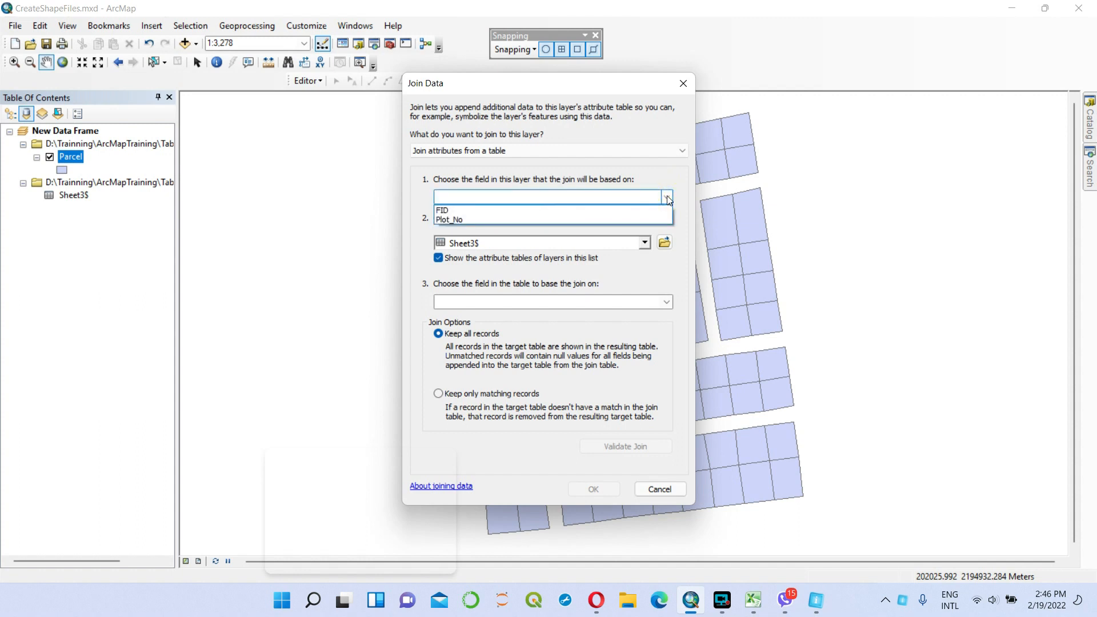
{"action": "left_click", "coordinate": [486, 220]}
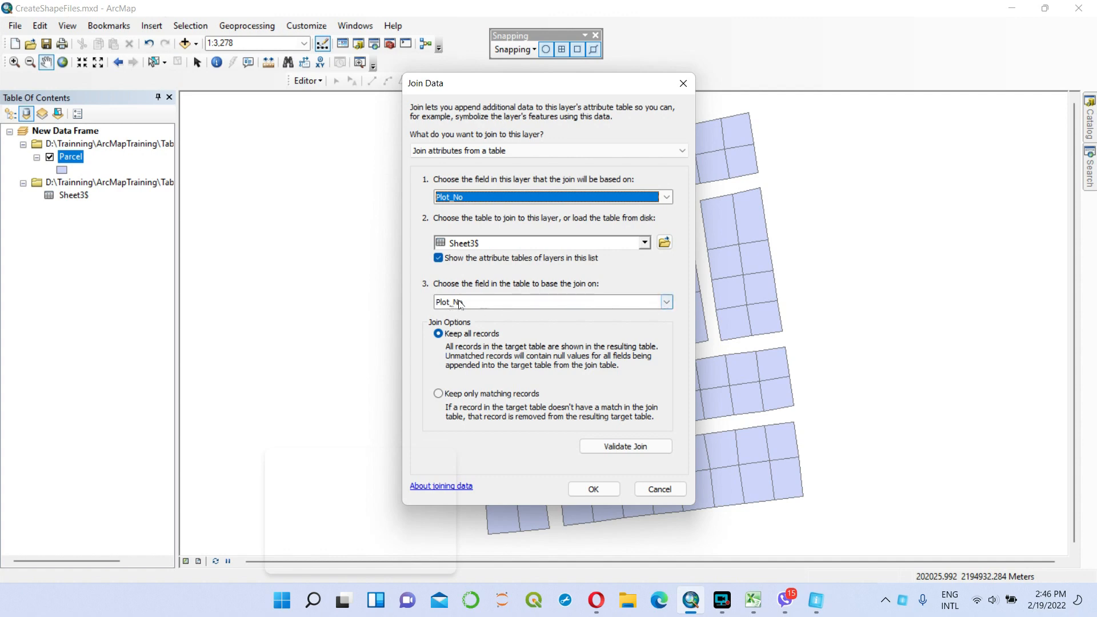
{"action": "left_click", "coordinate": [668, 303]}
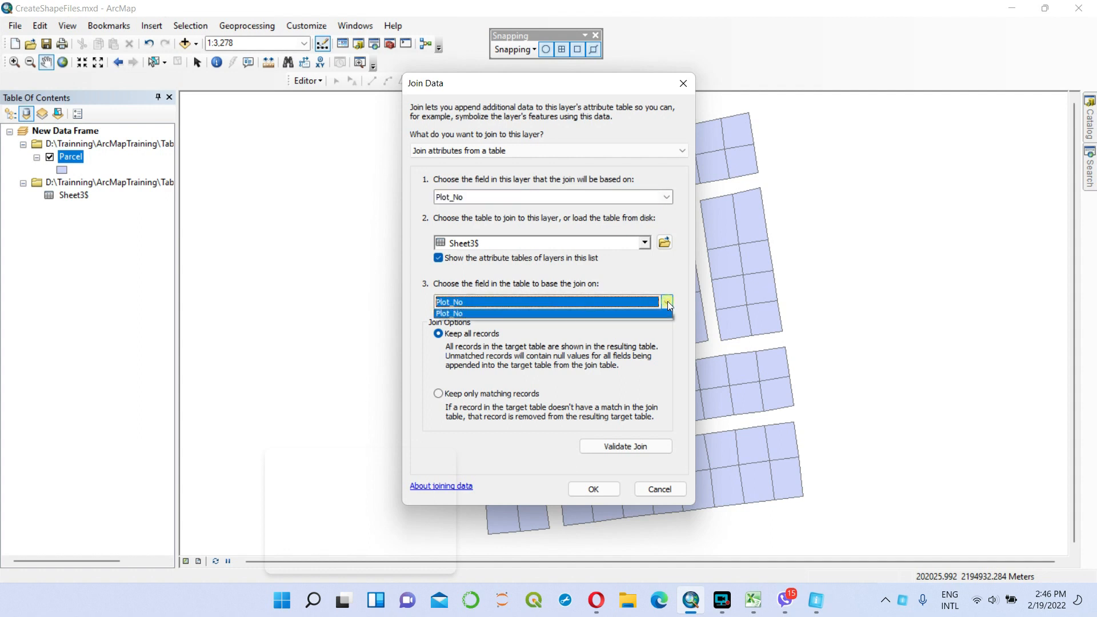
{"action": "left_click", "coordinate": [668, 305]}
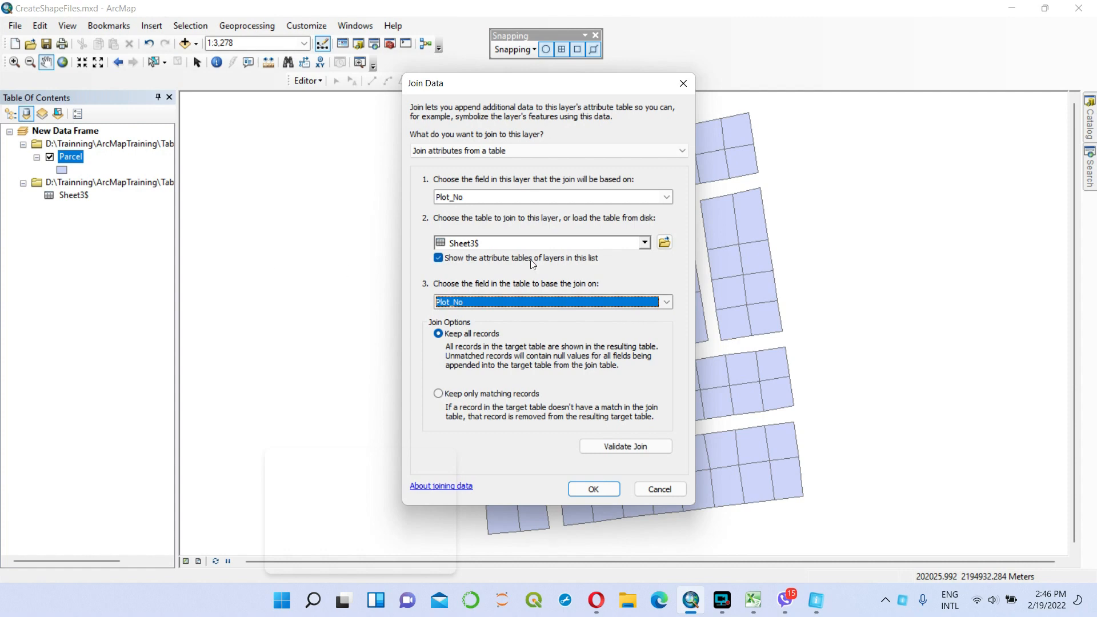
Validate the join between Parcel and Sheet3$ and apply it
{"action": "left_click", "coordinate": [625, 446]}
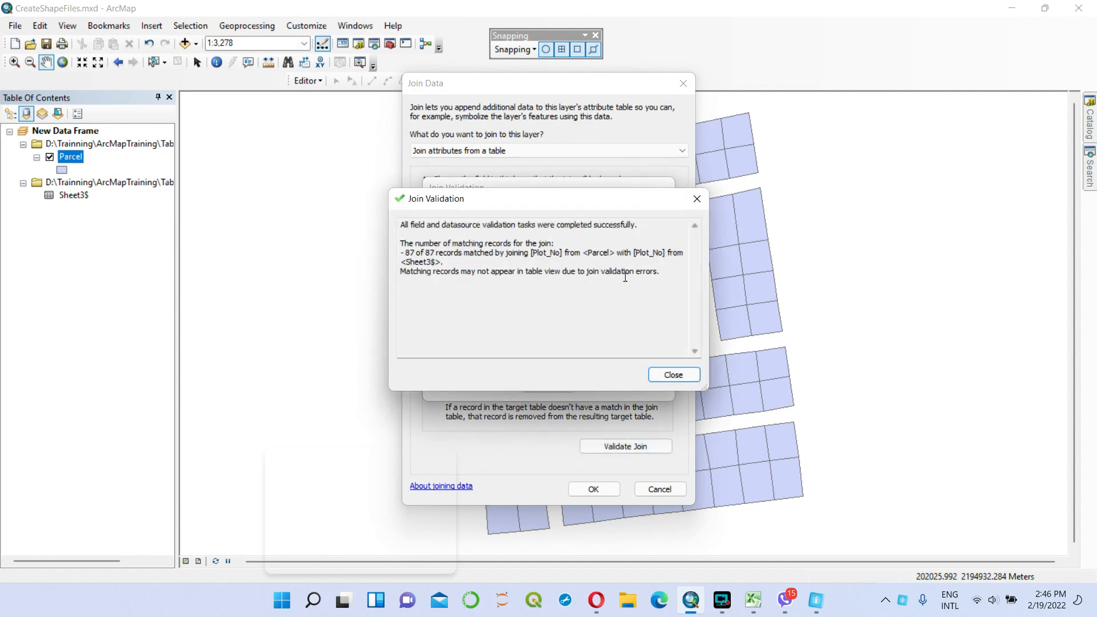
{"action": "left_click", "coordinate": [674, 376]}
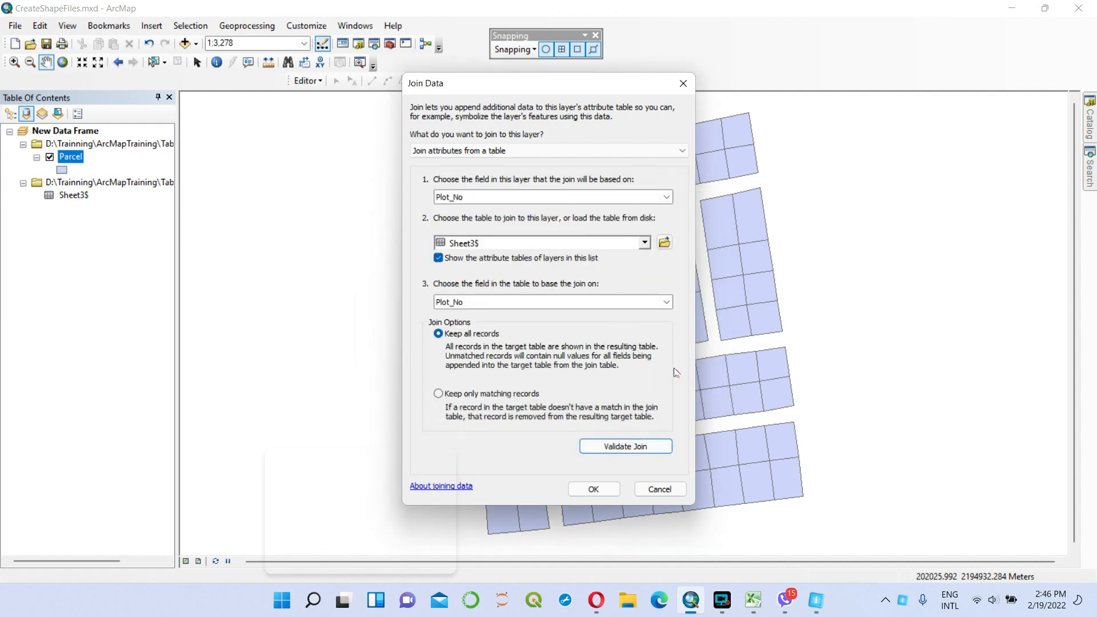
{"action": "left_click", "coordinate": [590, 490]}
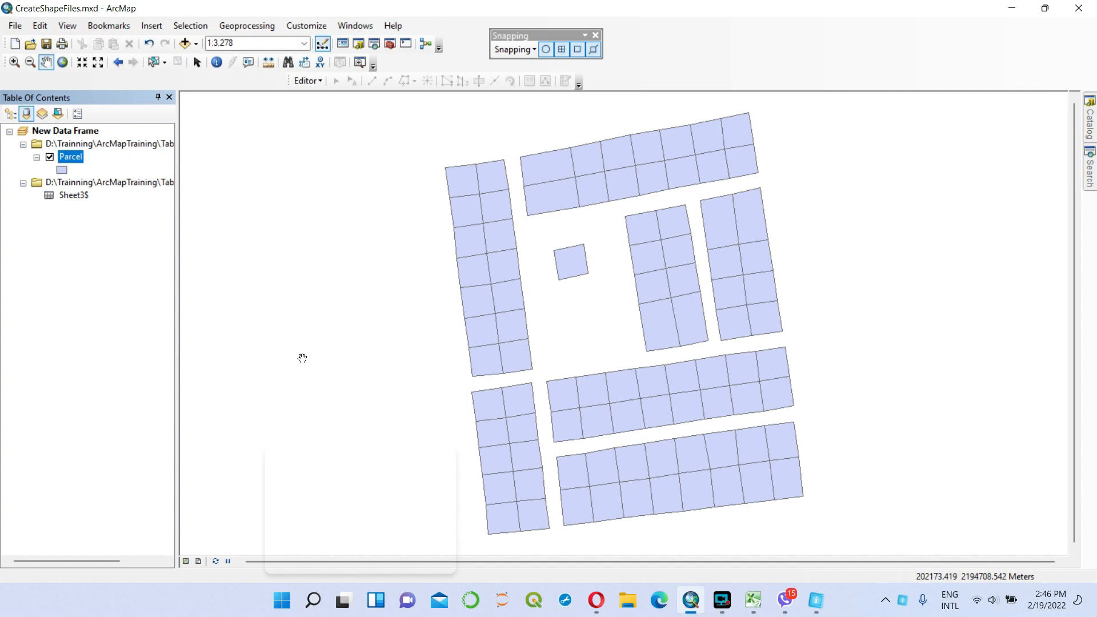
Examine the joined columns in the Parcel layer's attribute table, closing the table when done
{"action": "right_click", "coordinate": [72, 161]}
{"action": "left_click", "coordinate": [120, 200]}
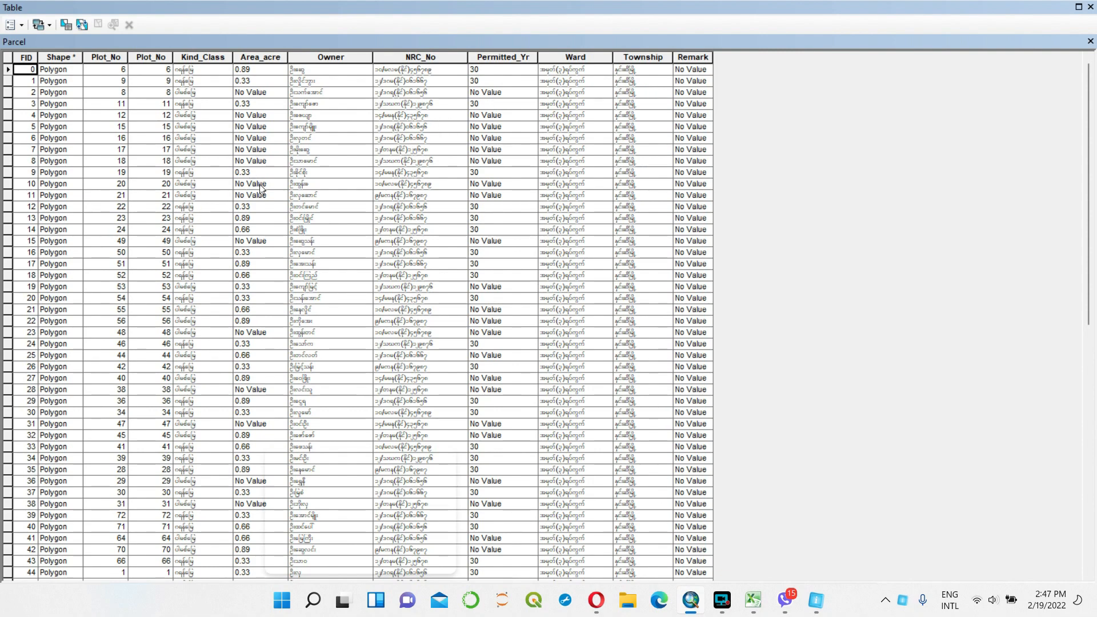
{"action": "scroll", "coordinate": [289, 149], "scroll_direction": "down", "scroll_amount": 1}
{"action": "scroll", "coordinate": [289, 149], "scroll_direction": "down", "scroll_amount": 5}
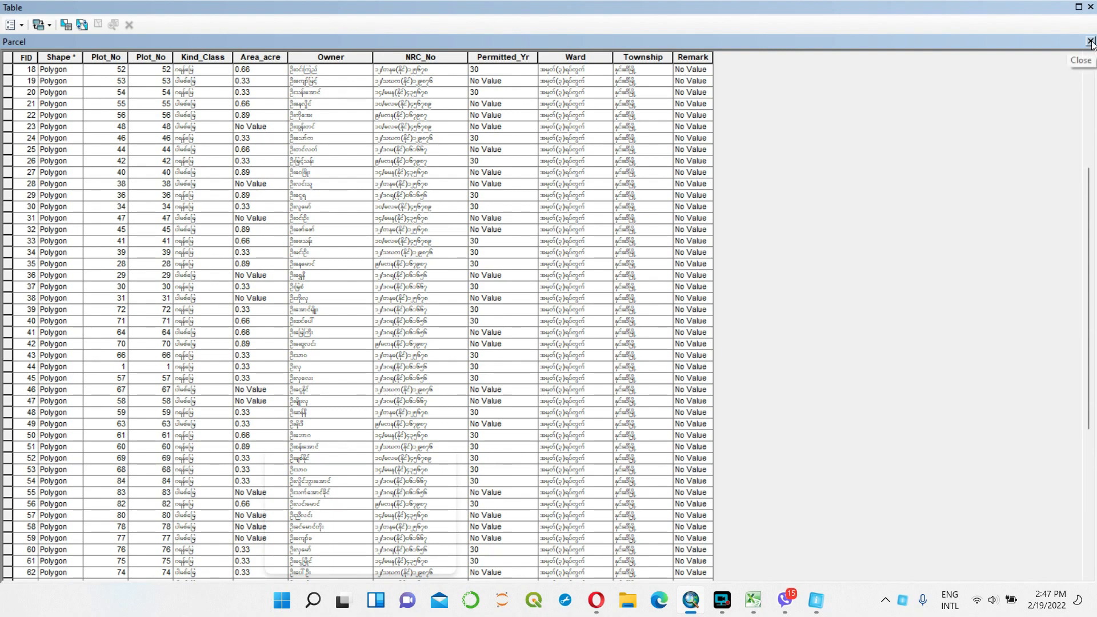
{"action": "left_click", "coordinate": [1090, 8]}
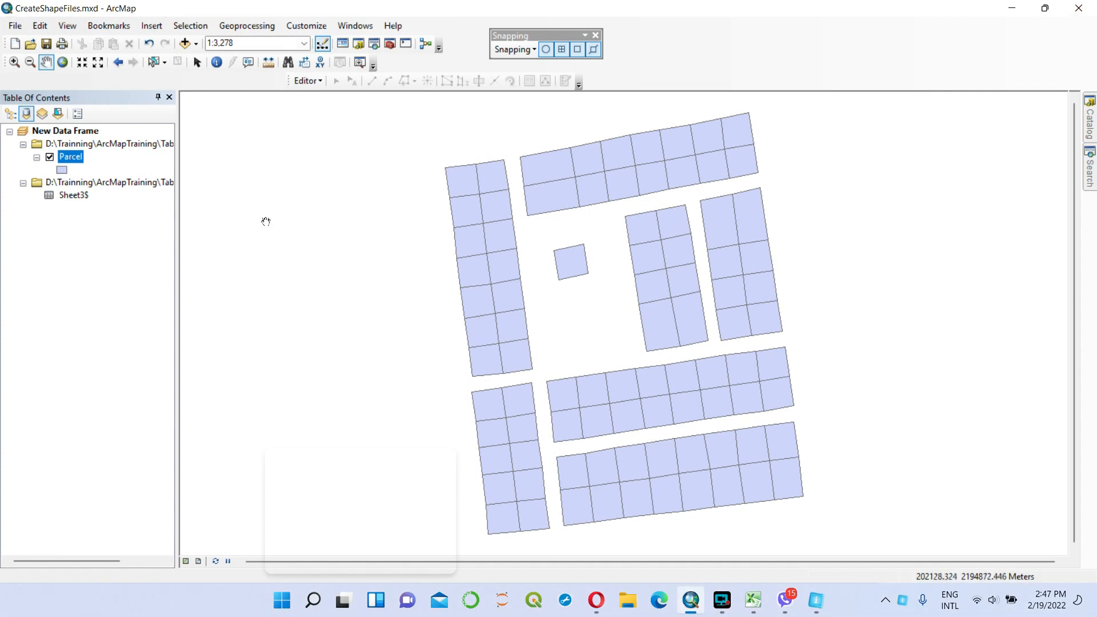
Start a data export of all Parcel features using the layer's source coordinate system and open the output location chooser
{"action": "right_click", "coordinate": [73, 160]}
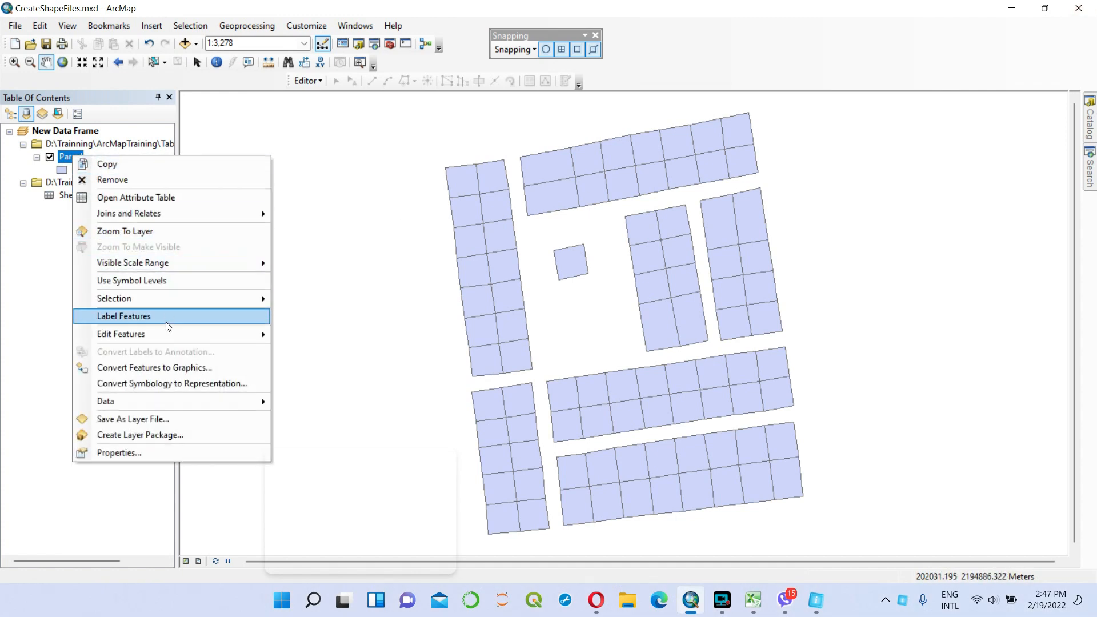
{"action": "mouse_move", "coordinate": [146, 402]}
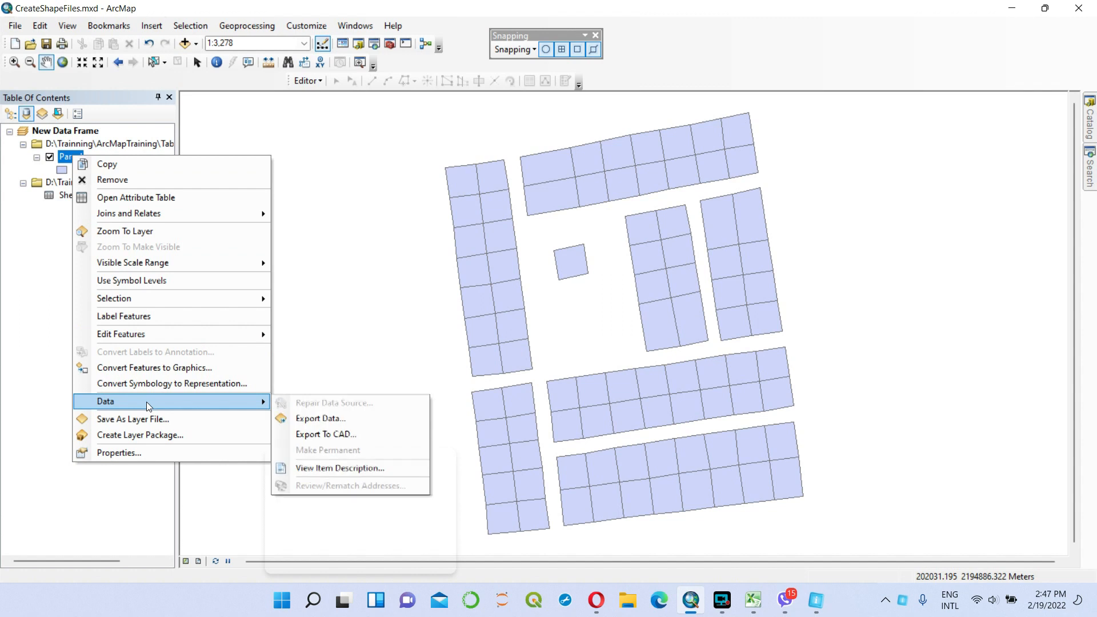
{"action": "left_click", "coordinate": [317, 419]}
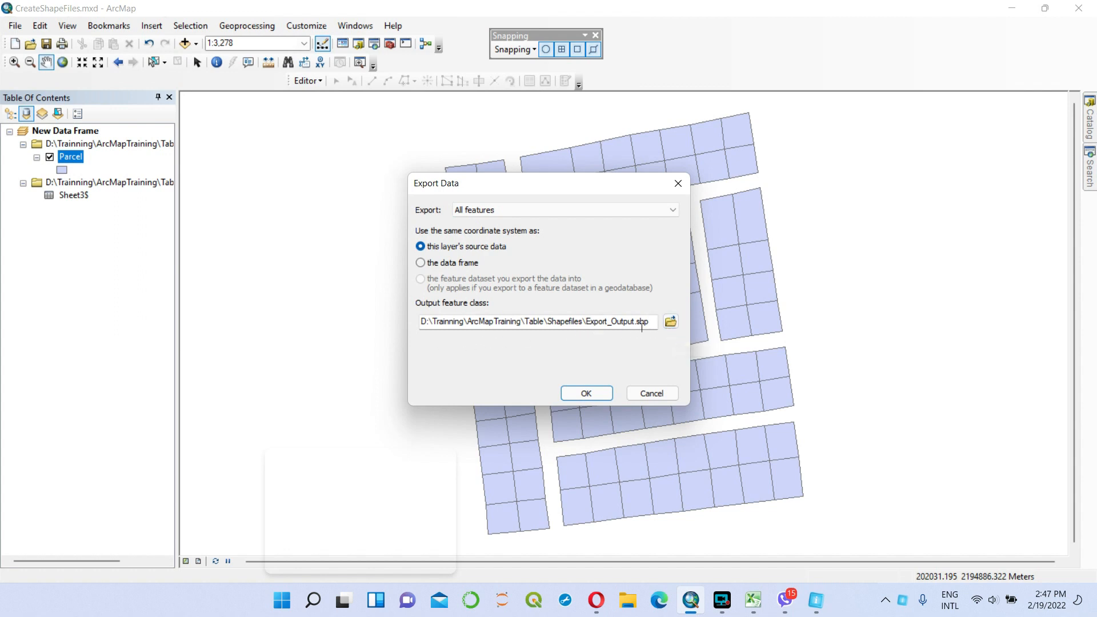
{"action": "left_click", "coordinate": [671, 322]}
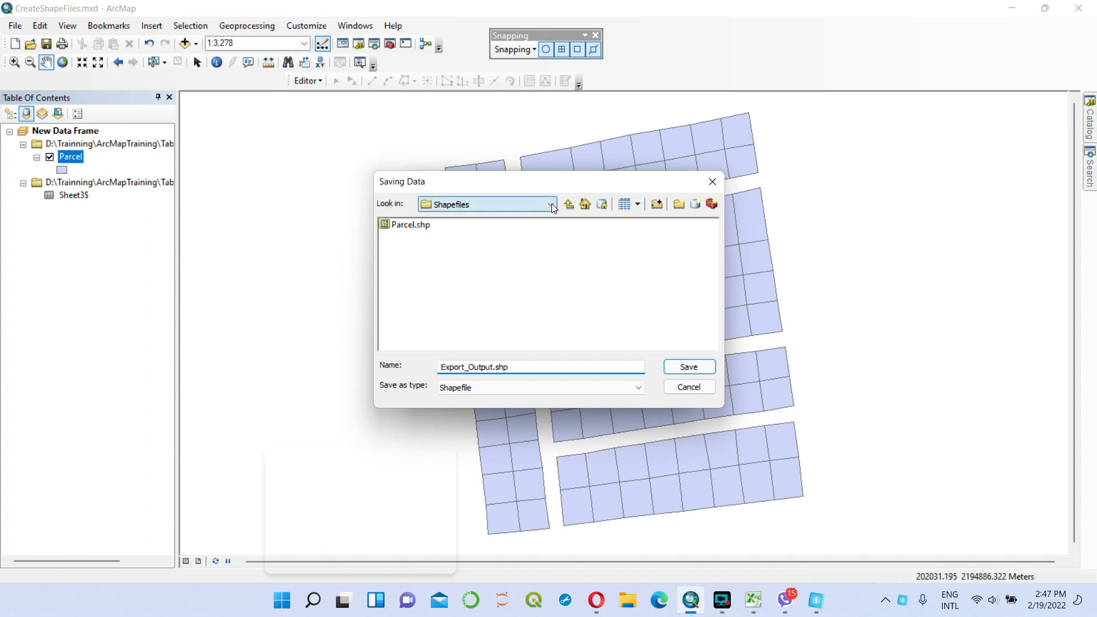
Browse through the D:\Trainning connection to the ArcMapTraining\Table\Shapefiles folder as the export's save location
{"action": "left_click", "coordinate": [569, 207]}
{"action": "left_click", "coordinate": [569, 207]}
{"action": "left_click", "coordinate": [569, 207]}
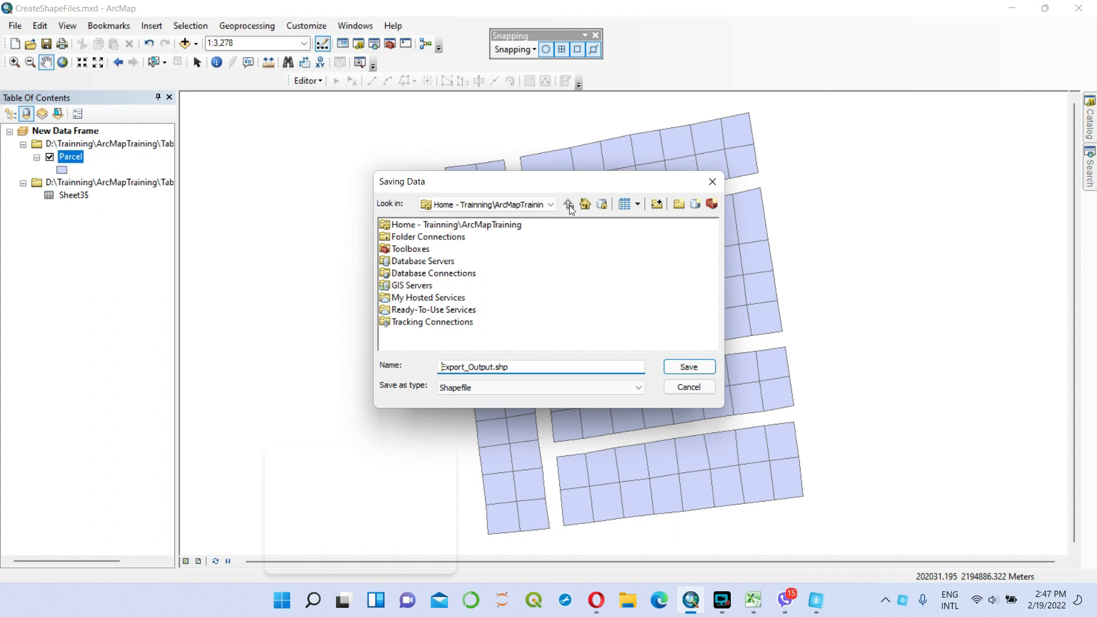
{"action": "left_click", "coordinate": [583, 205]}
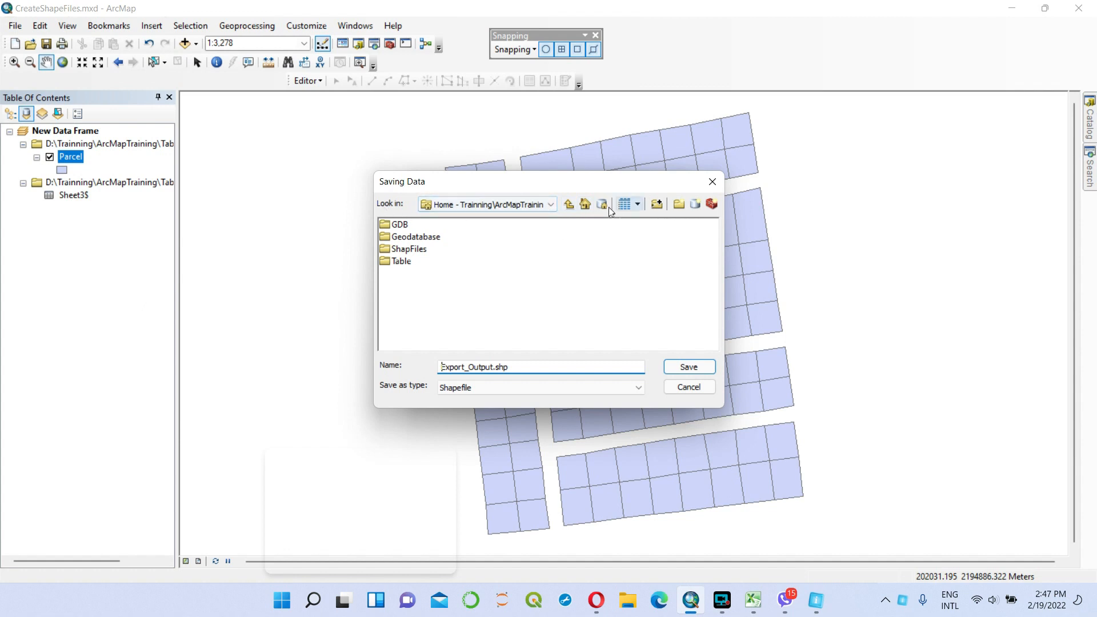
{"action": "left_click", "coordinate": [549, 204]}
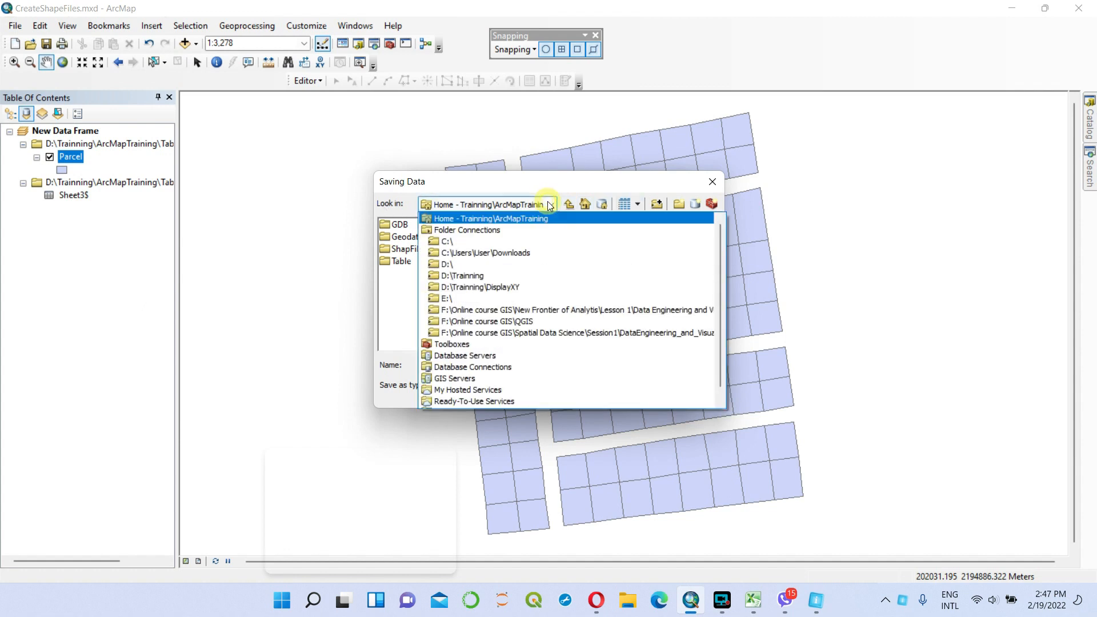
{"action": "left_click", "coordinate": [474, 276]}
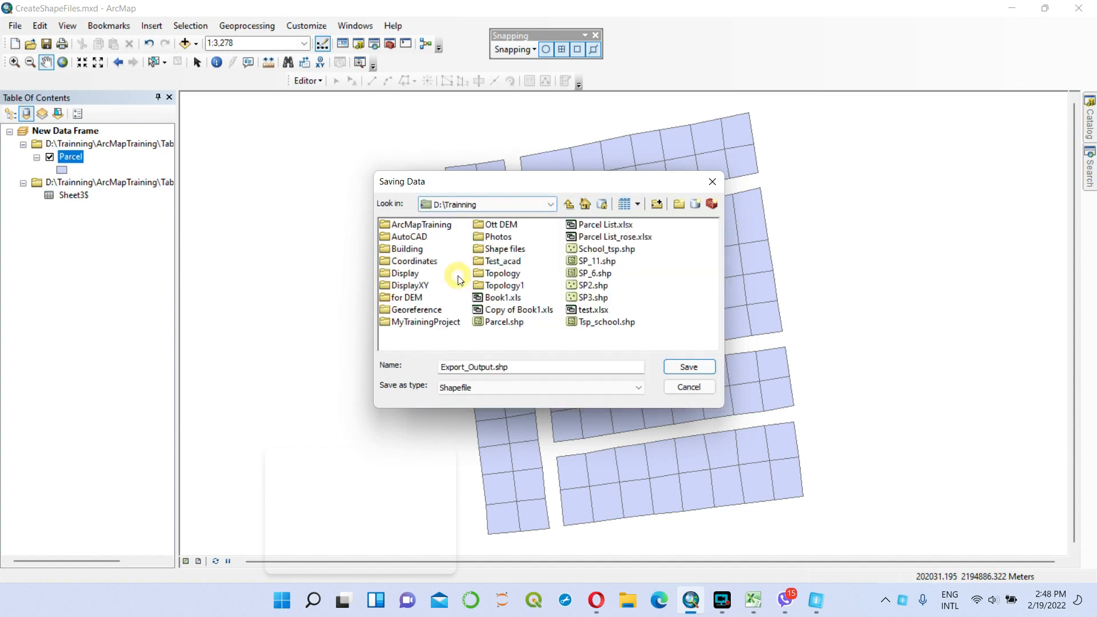
{"action": "double_click", "coordinate": [430, 227]}
{"action": "left_click", "coordinate": [402, 261]}
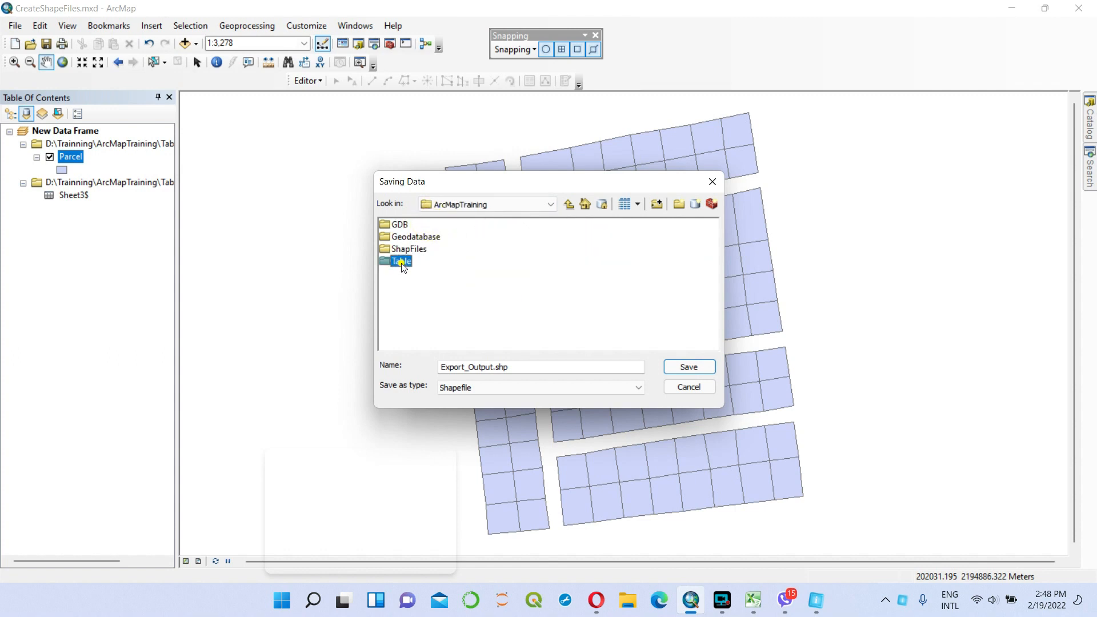
{"action": "double_click", "coordinate": [401, 262]}
{"action": "double_click", "coordinate": [418, 226]}
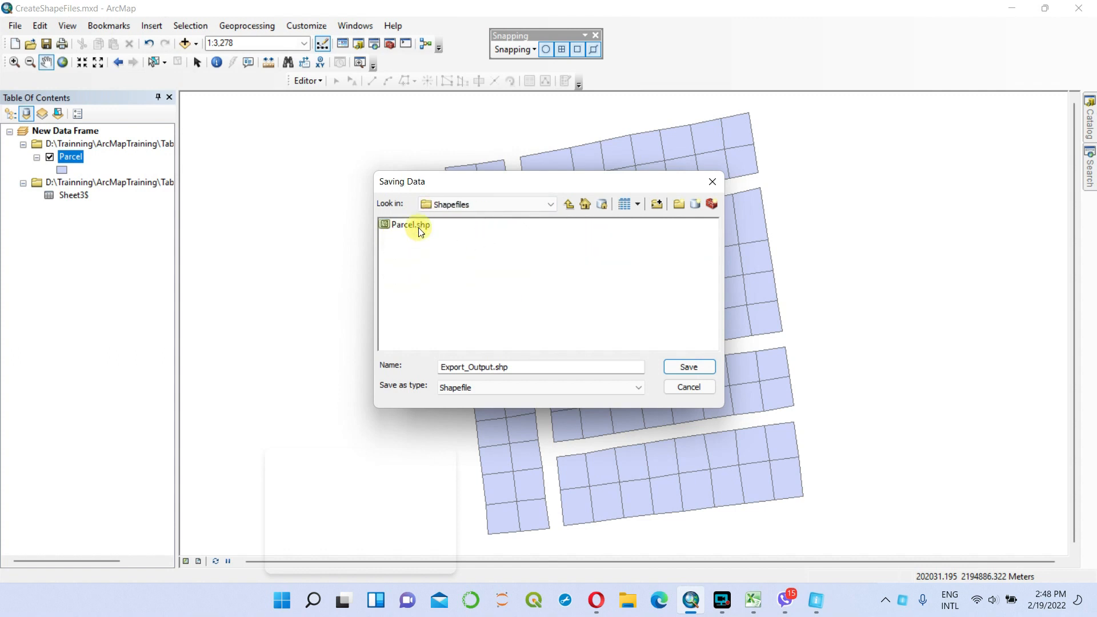
Name the output shapefile Parcel_data.shp, run the export, and add the exported data to the map as a layer
{"action": "double_click", "coordinate": [492, 367]}
{"action": "type", "text": "Parcel"}
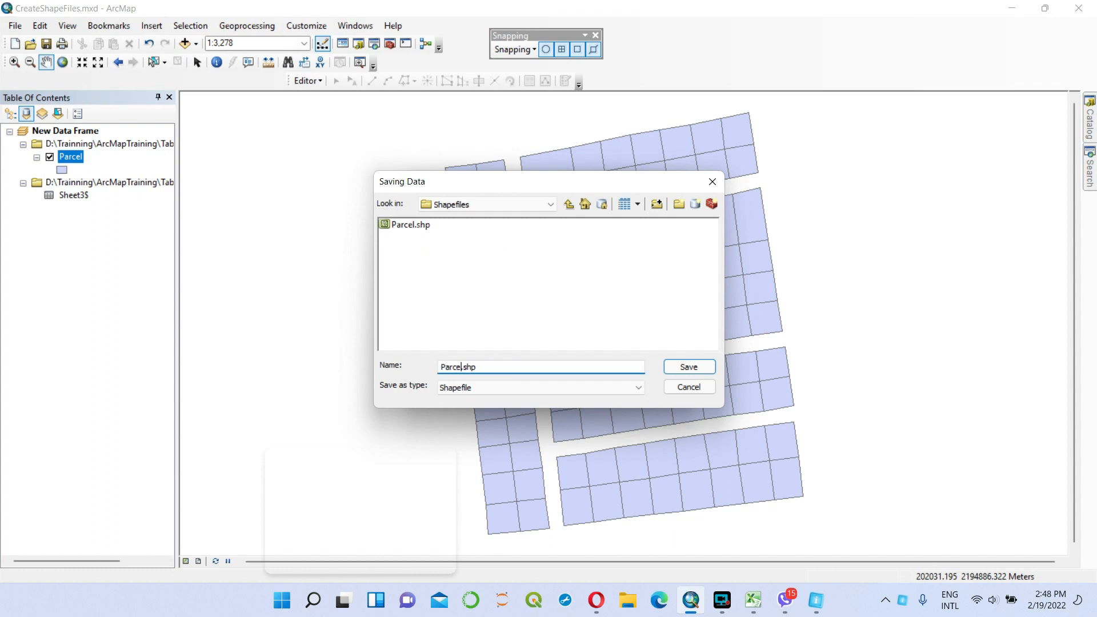
{"action": "type", "text": "_data"}
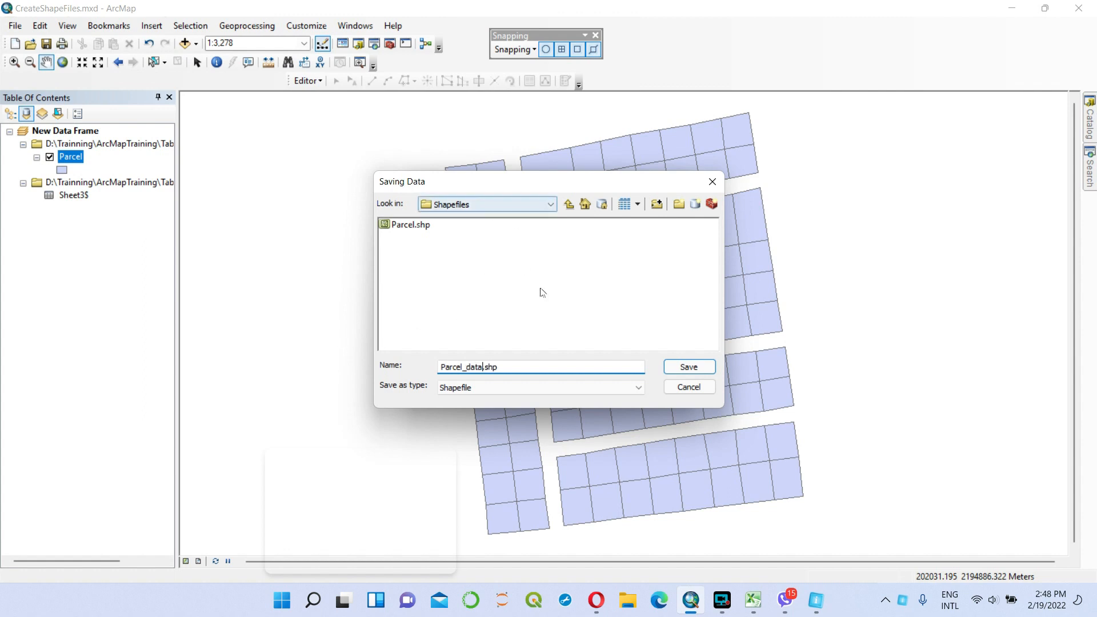
{"action": "left_click", "coordinate": [686, 371]}
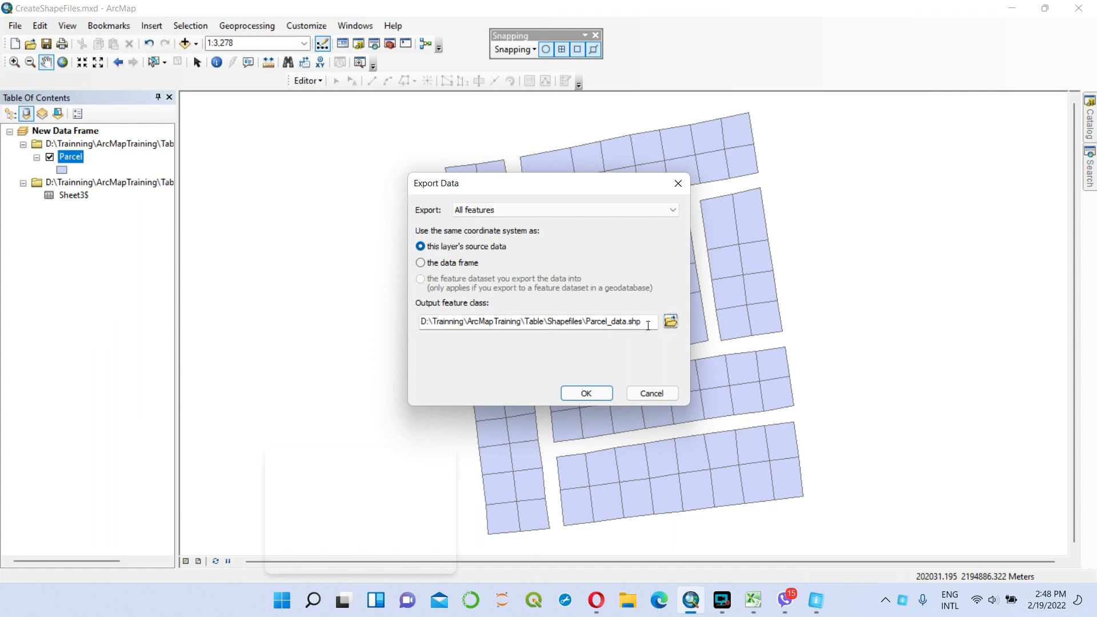
{"action": "left_click", "coordinate": [586, 393]}
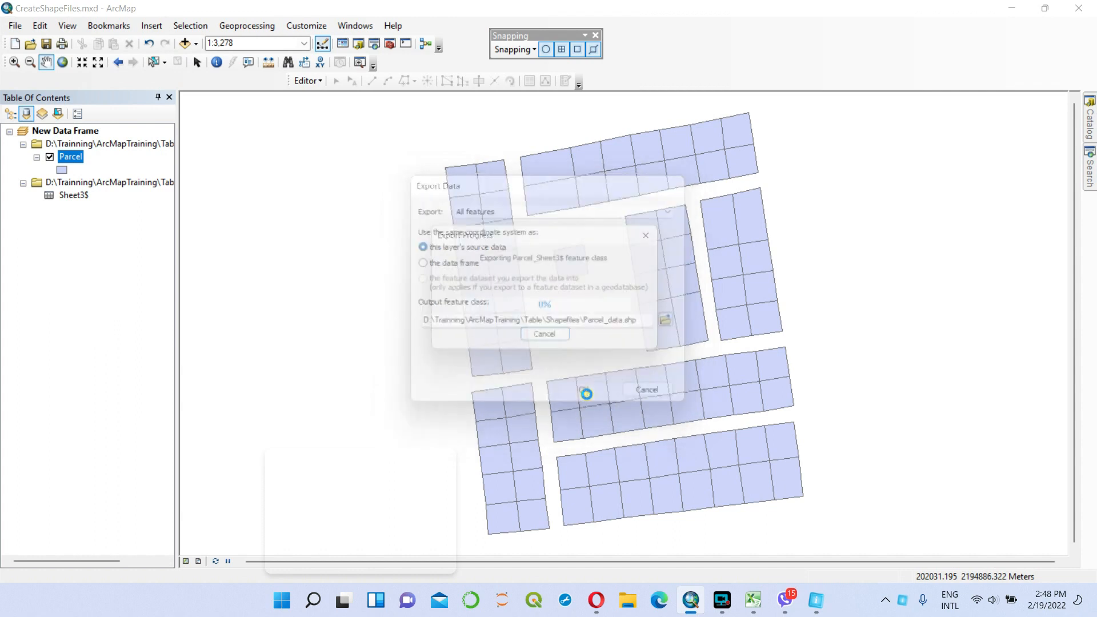
{"action": "left_click", "coordinate": [608, 350]}
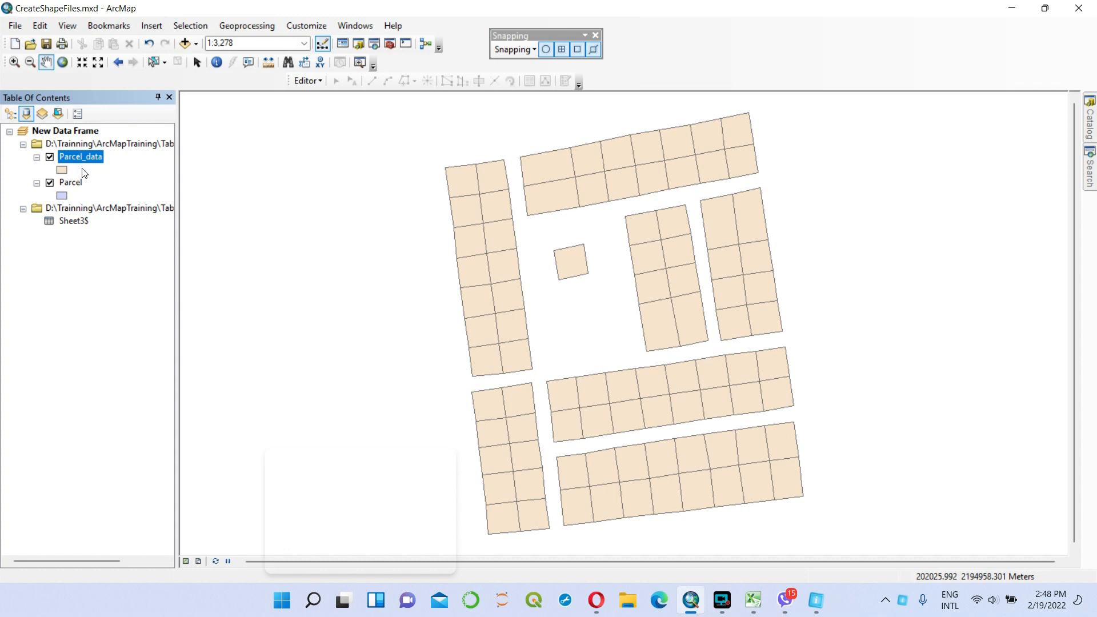
Hide the Parcel layer and examine the columns and records in Parcel_data's attribute table, closing the table when done
{"action": "left_click", "coordinate": [49, 183]}
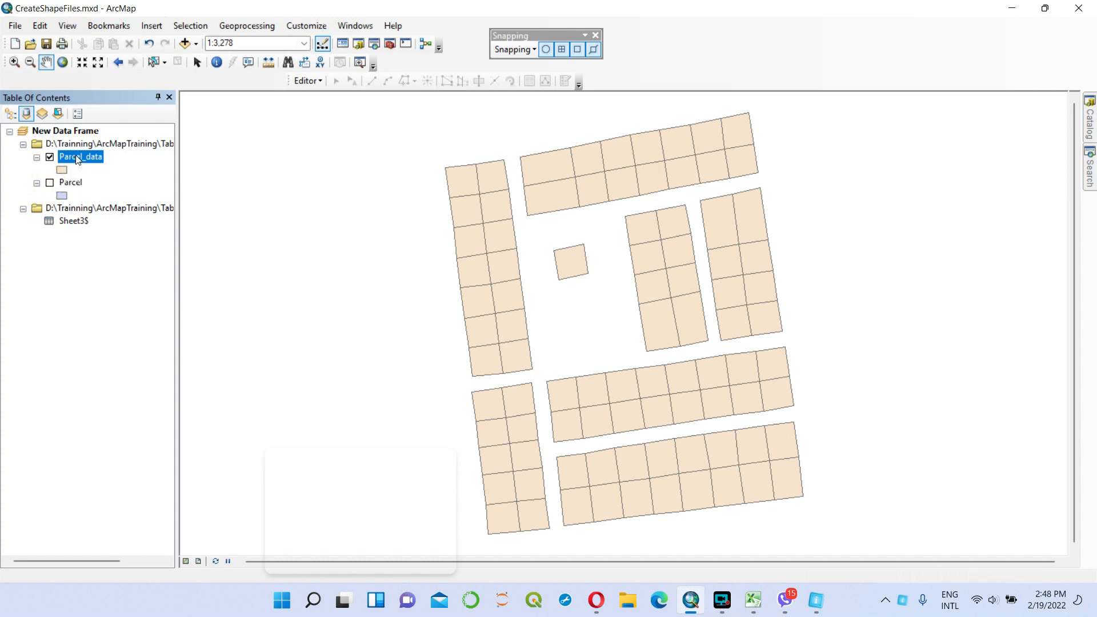
{"action": "right_click", "coordinate": [79, 162]}
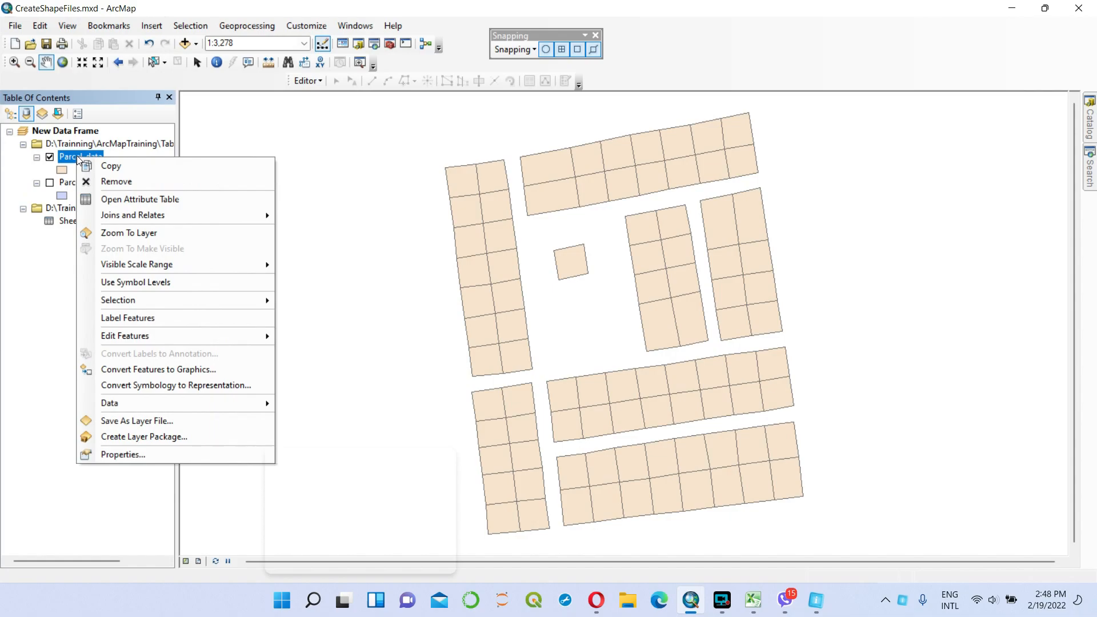
{"action": "left_click", "coordinate": [139, 197]}
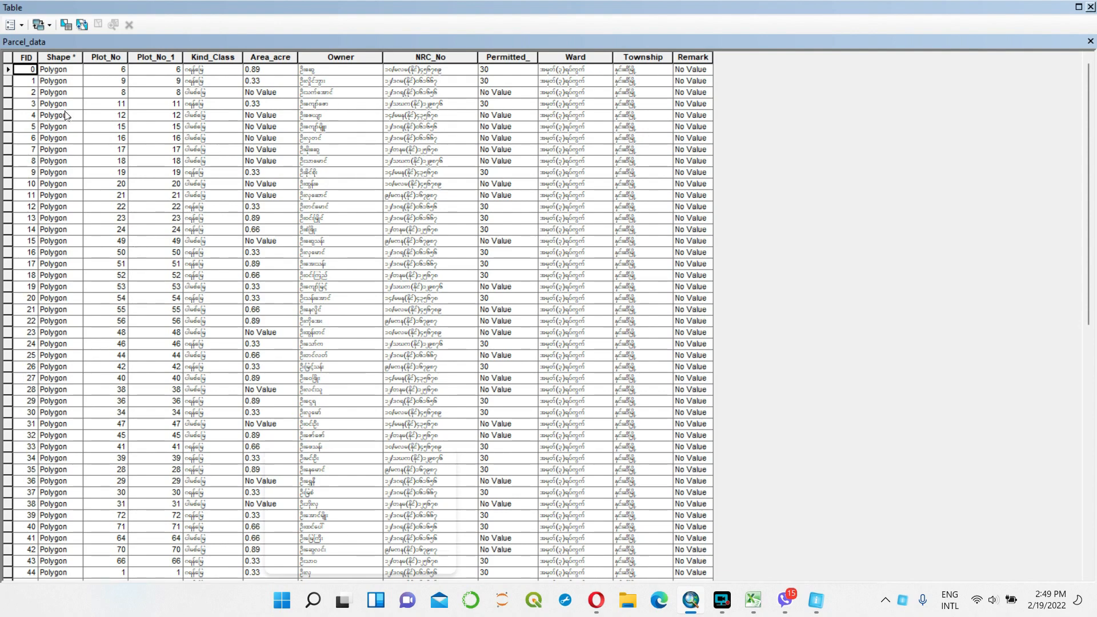
{"action": "scroll", "coordinate": [504, 294], "scroll_direction": "down", "scroll_amount": 8}
{"action": "scroll", "coordinate": [521, 322], "scroll_direction": "down", "scroll_amount": 6}
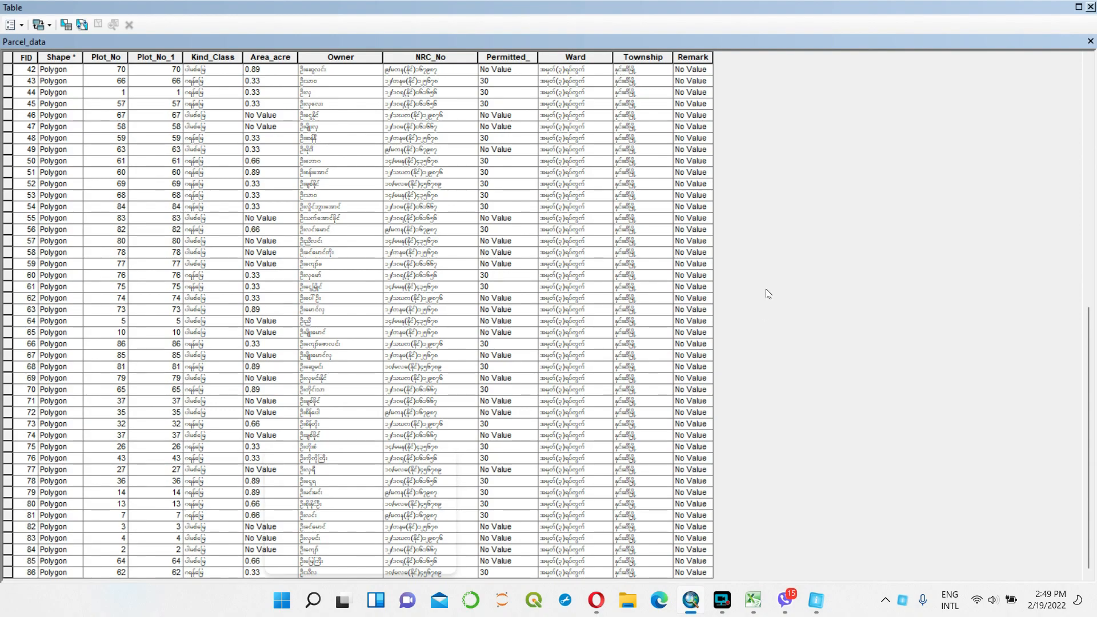
{"action": "left_click", "coordinate": [1090, 40]}
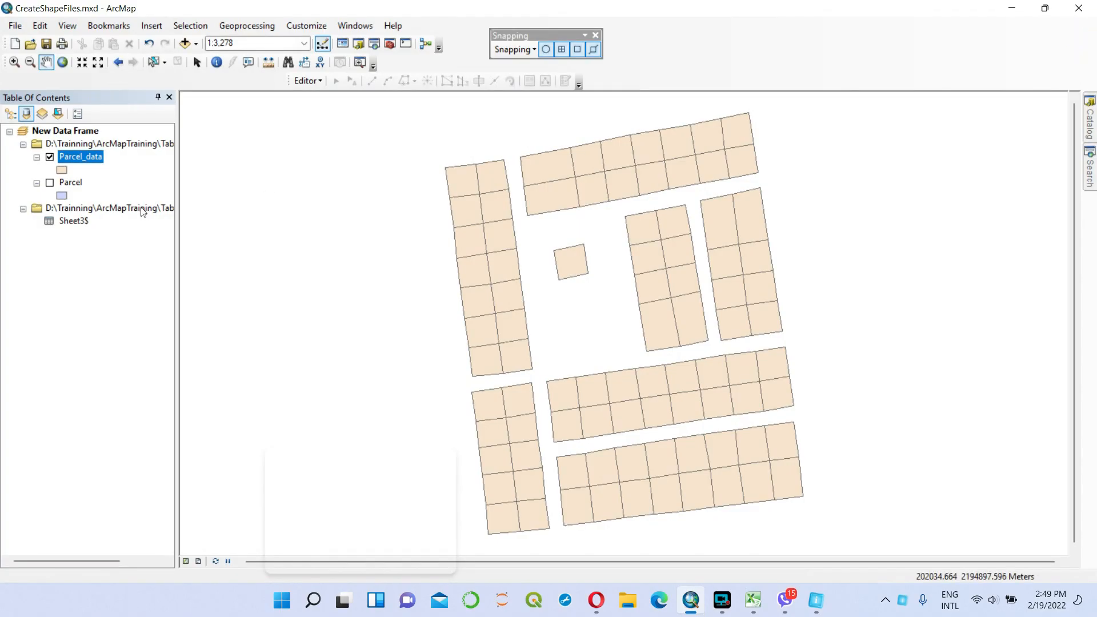
Remove the Parcel layer and the Sheet3$ table from the map, leaving only Parcel_data
{"action": "left_click", "coordinate": [66, 185]}
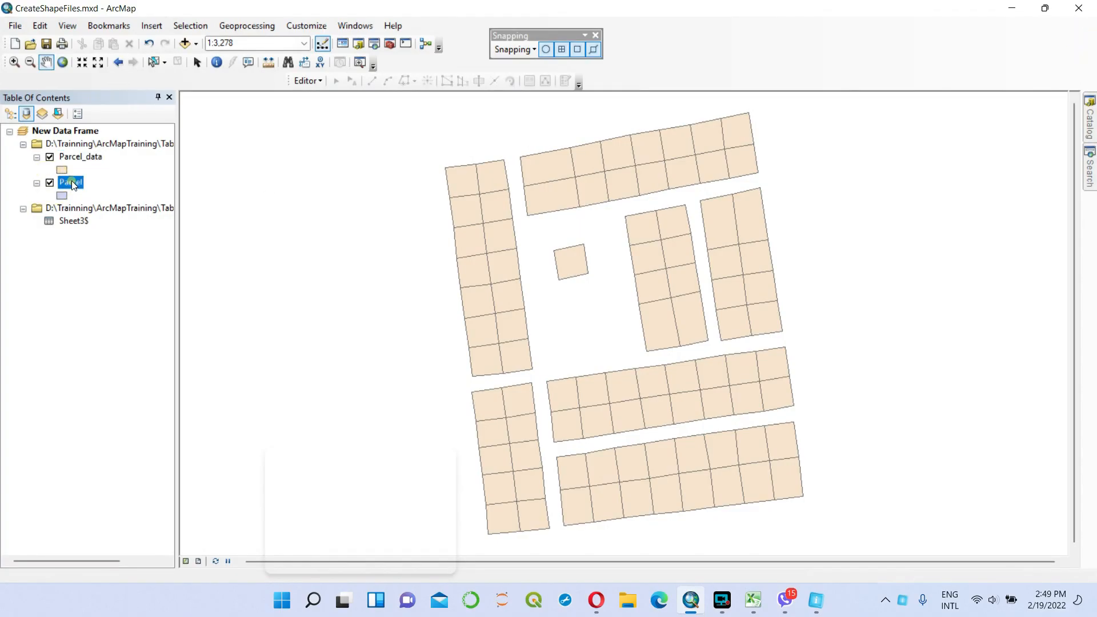
{"action": "right_click", "coordinate": [70, 181]}
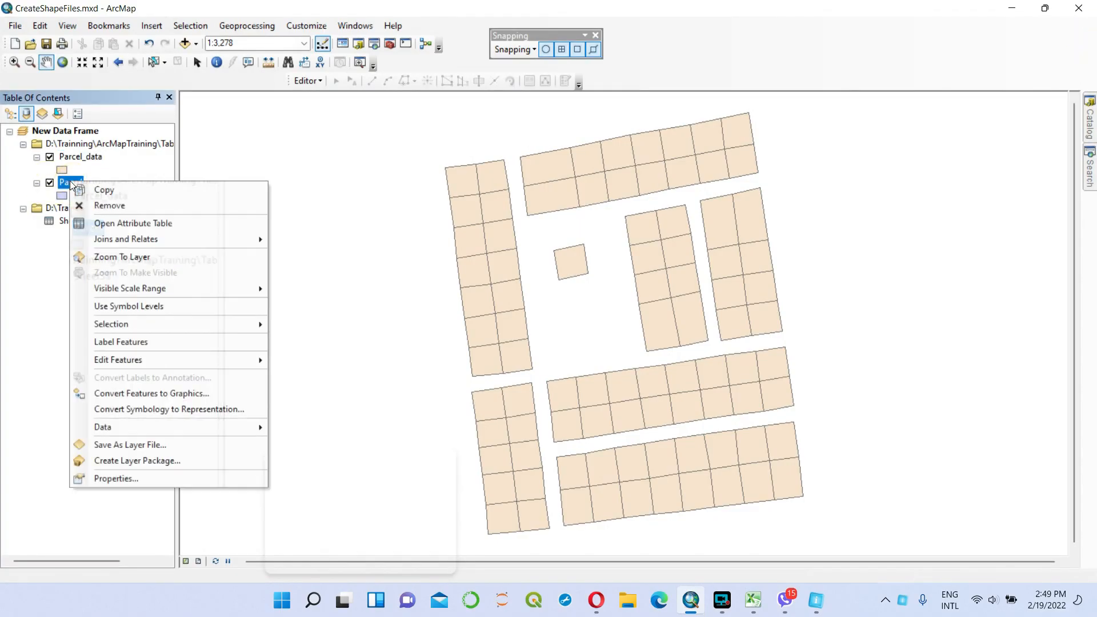
{"action": "left_click", "coordinate": [111, 205]}
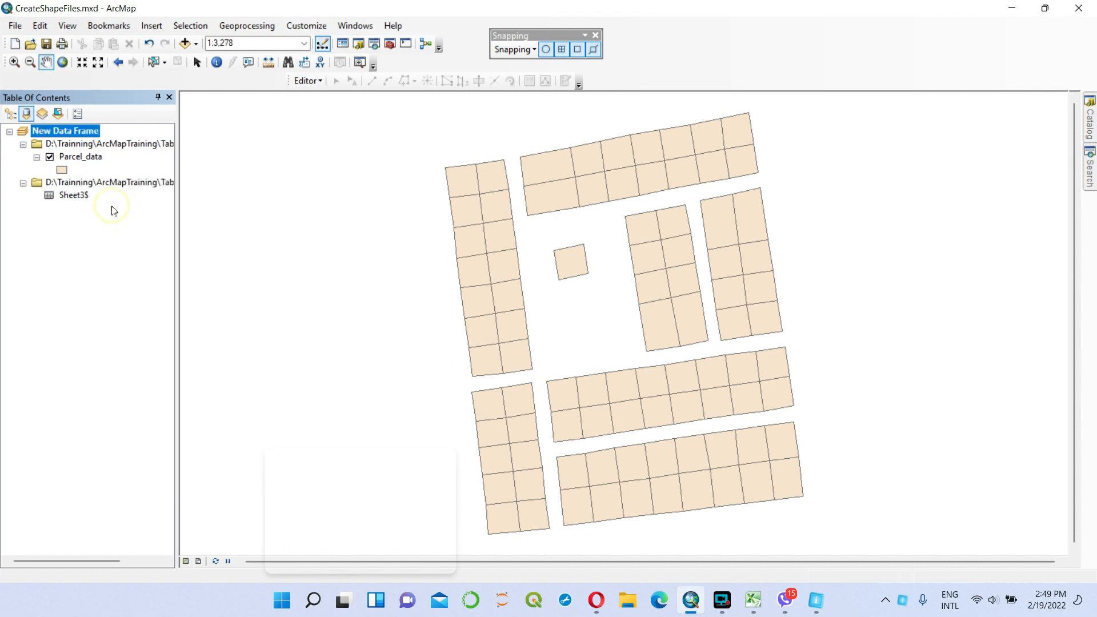
{"action": "left_click", "coordinate": [71, 196]}
{"action": "right_click", "coordinate": [71, 196]}
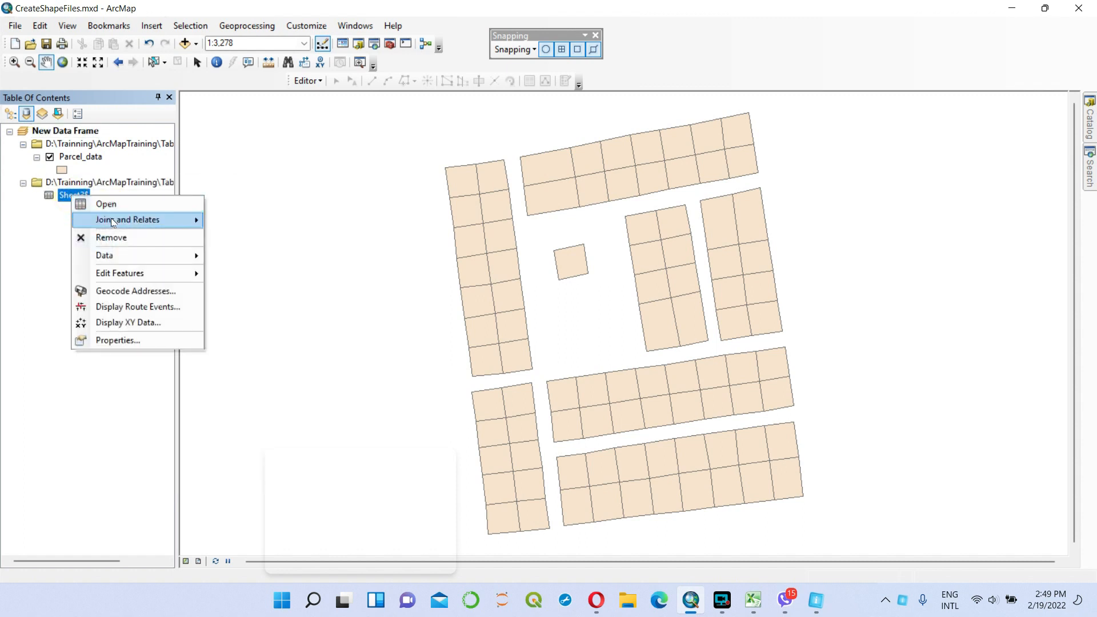
{"action": "left_click", "coordinate": [120, 237]}
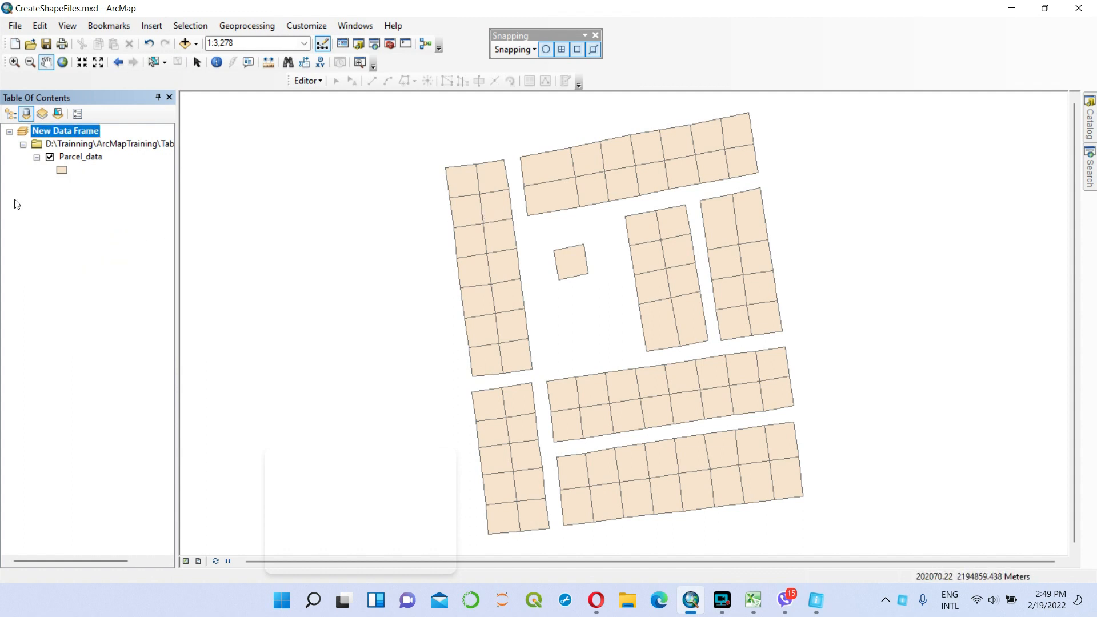
Add the original Parcel.shp from the Table\Shapefiles folder to the map and check its attribute table, closing it again
{"action": "left_click", "coordinate": [1090, 127]}
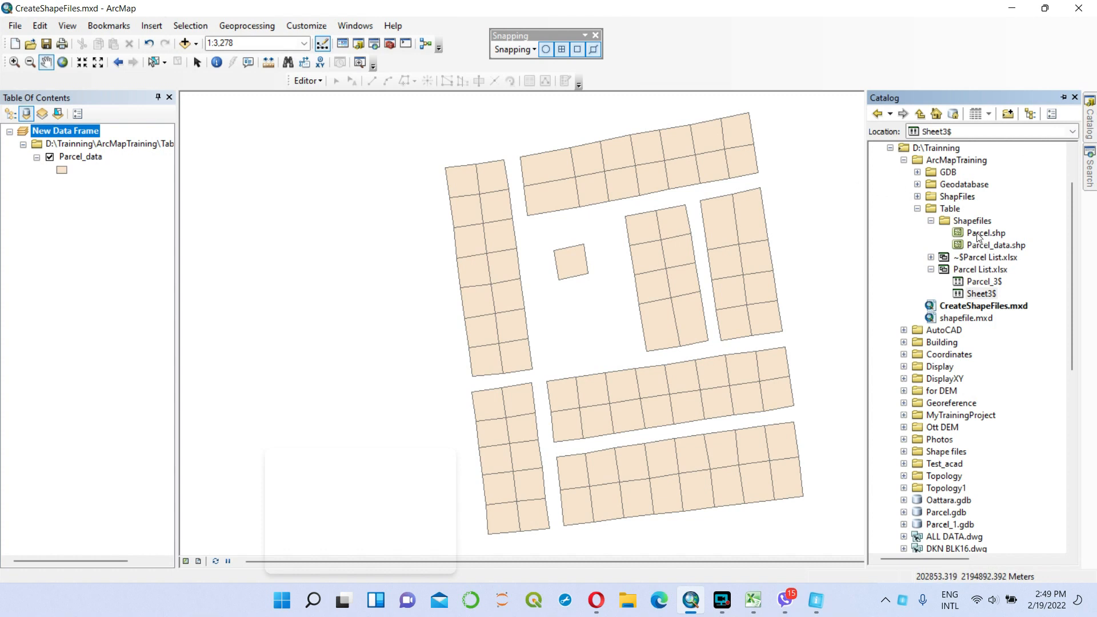
{"action": "left_click_drag", "start_coordinate": [978, 237], "coordinate": [368, 225]}
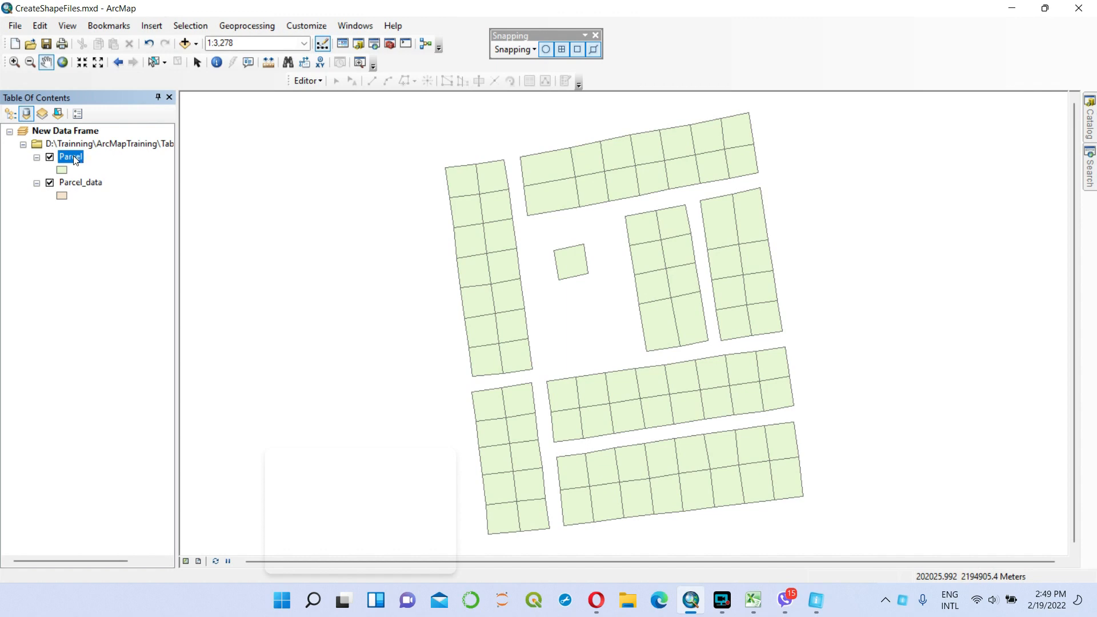
{"action": "right_click", "coordinate": [74, 160]}
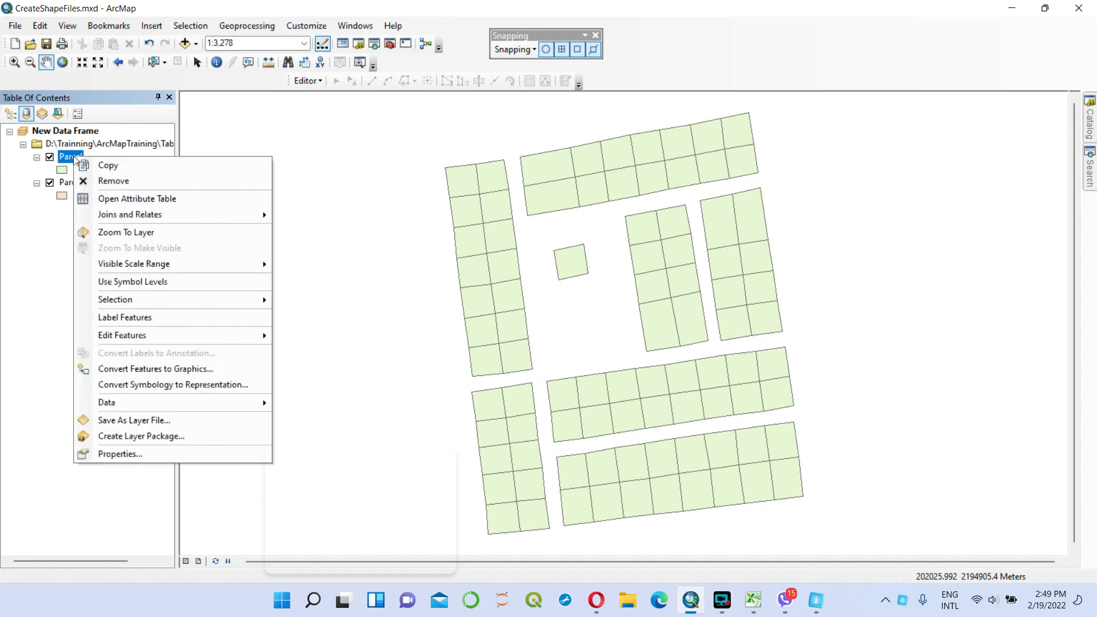
{"action": "left_click", "coordinate": [146, 200]}
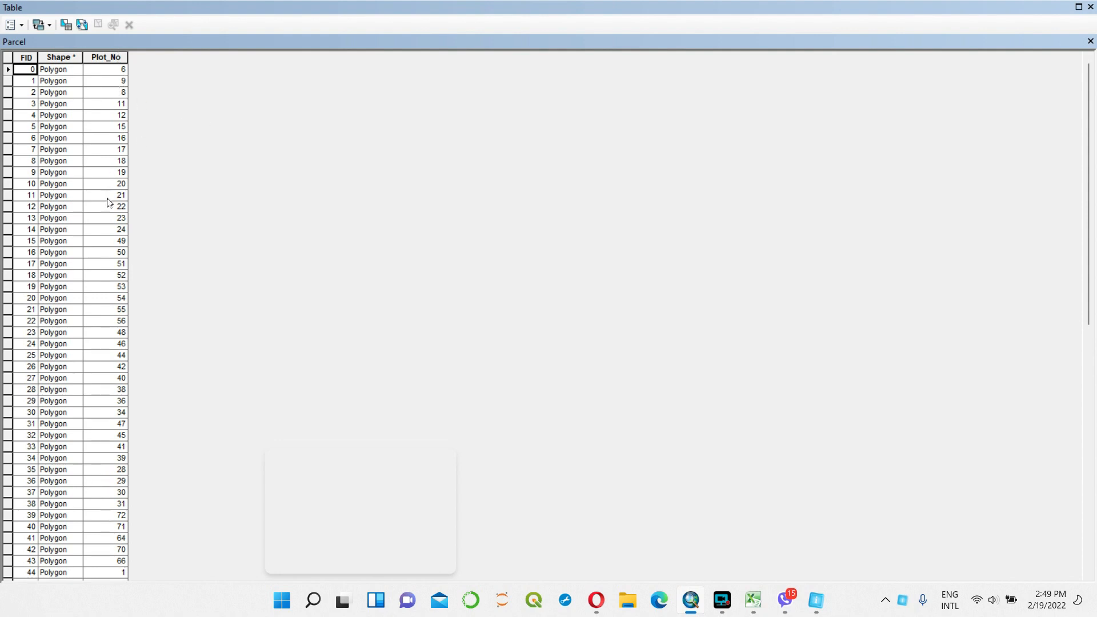
{"action": "left_click", "coordinate": [1090, 41]}
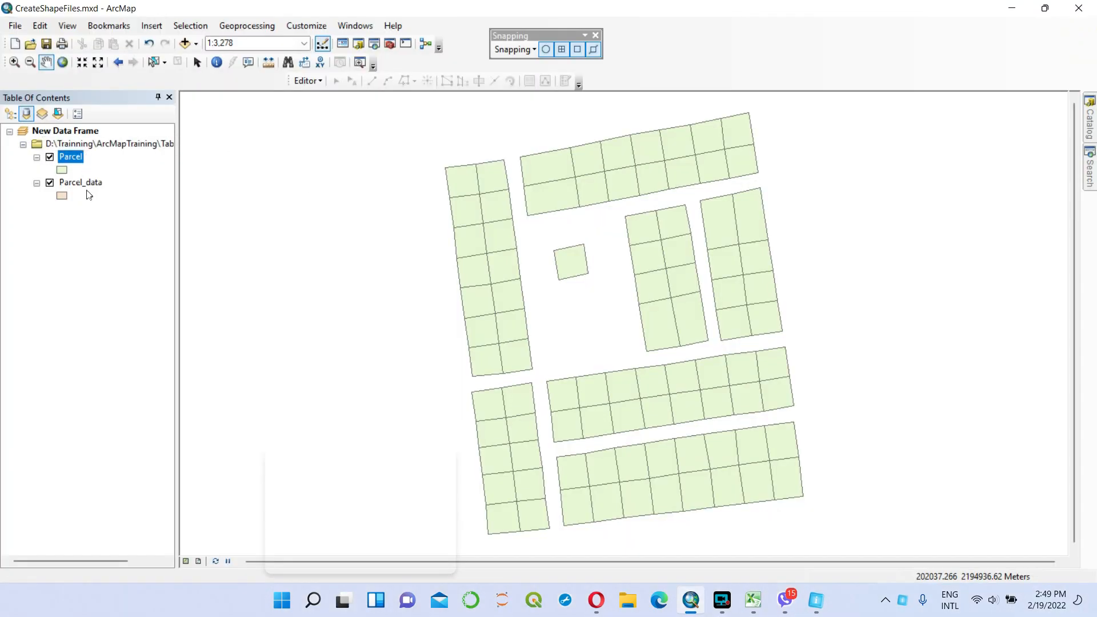